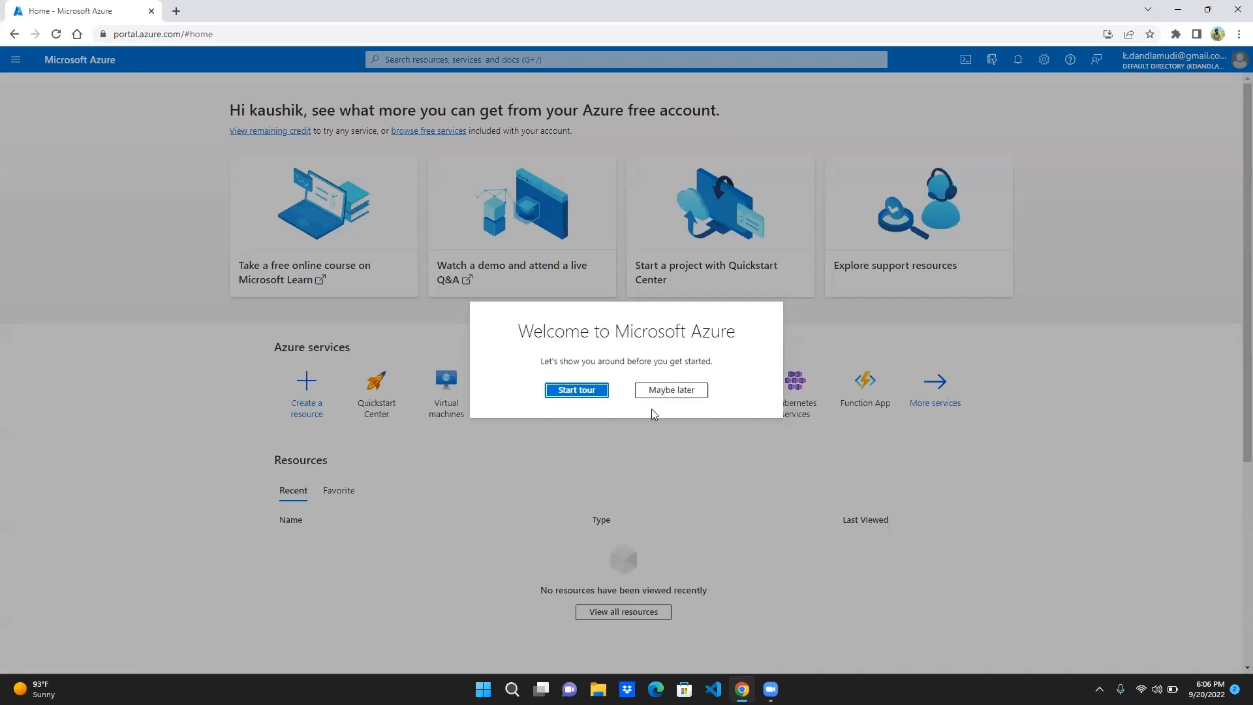
Dismiss the welcome tour and the credit notification, and start creating a new SQL database
{"action": "left_click", "coordinate": [679, 393]}
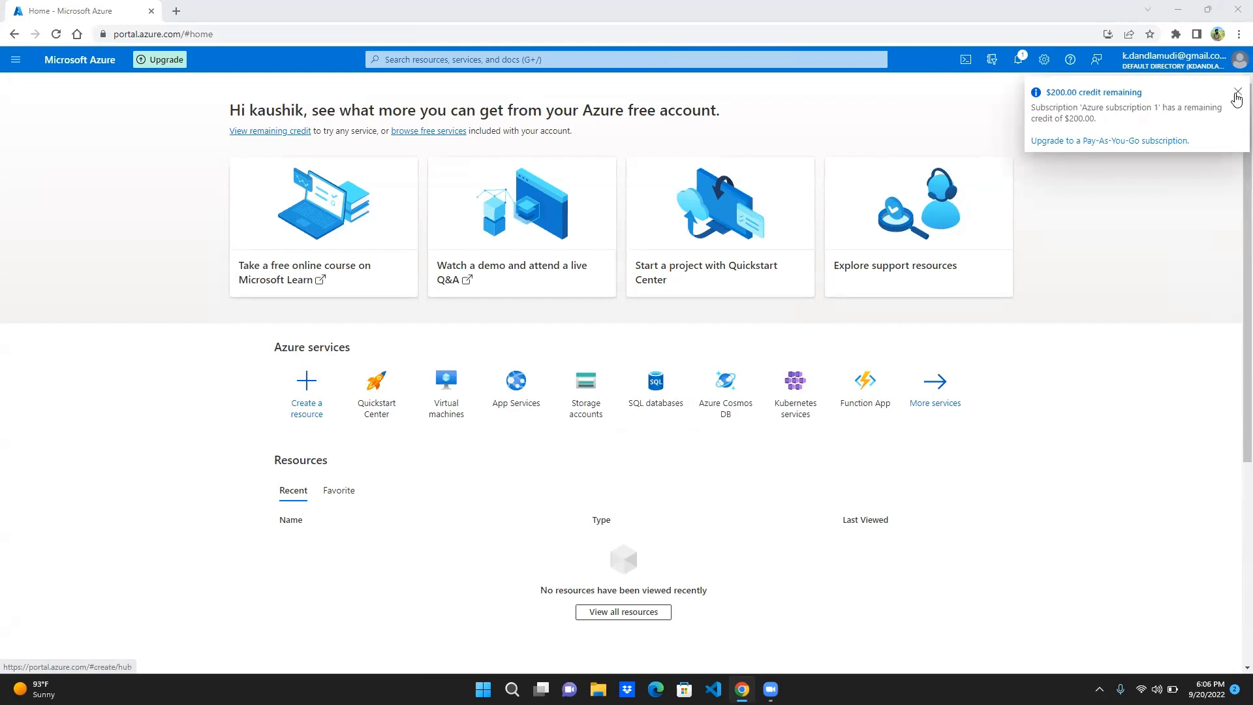
{"action": "left_click", "coordinate": [1236, 96]}
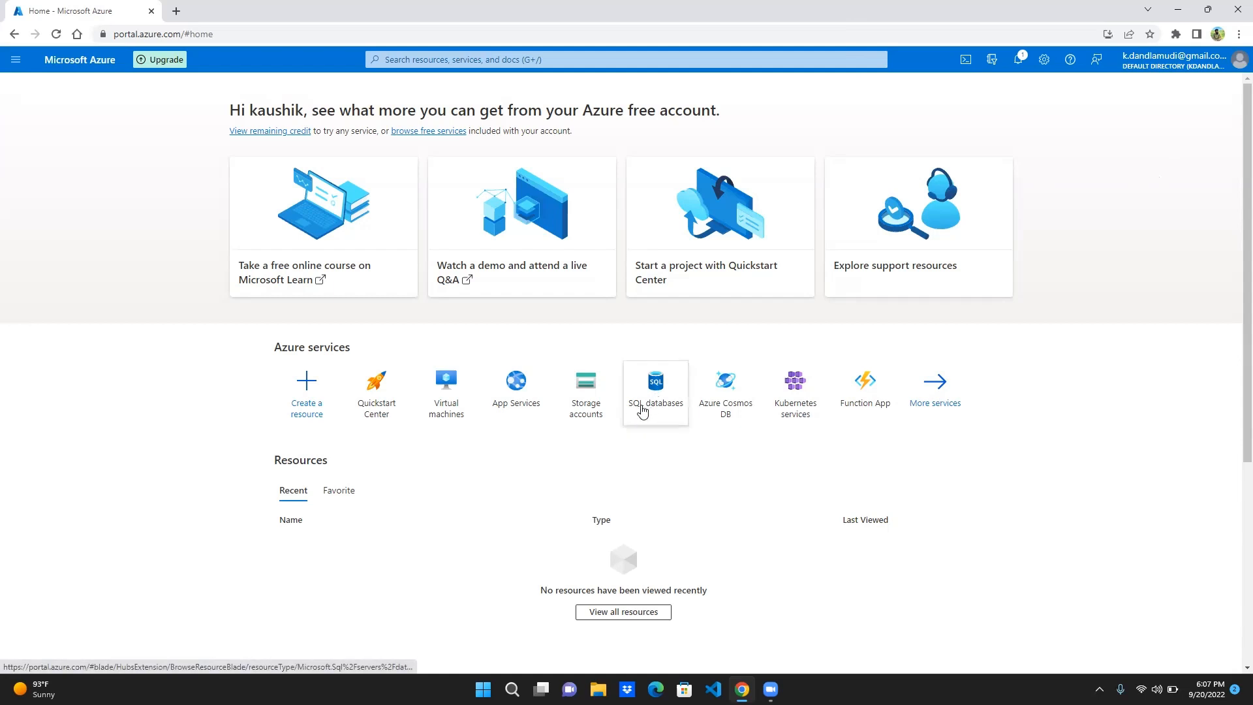
{"action": "mouse_move", "coordinate": [660, 397]}
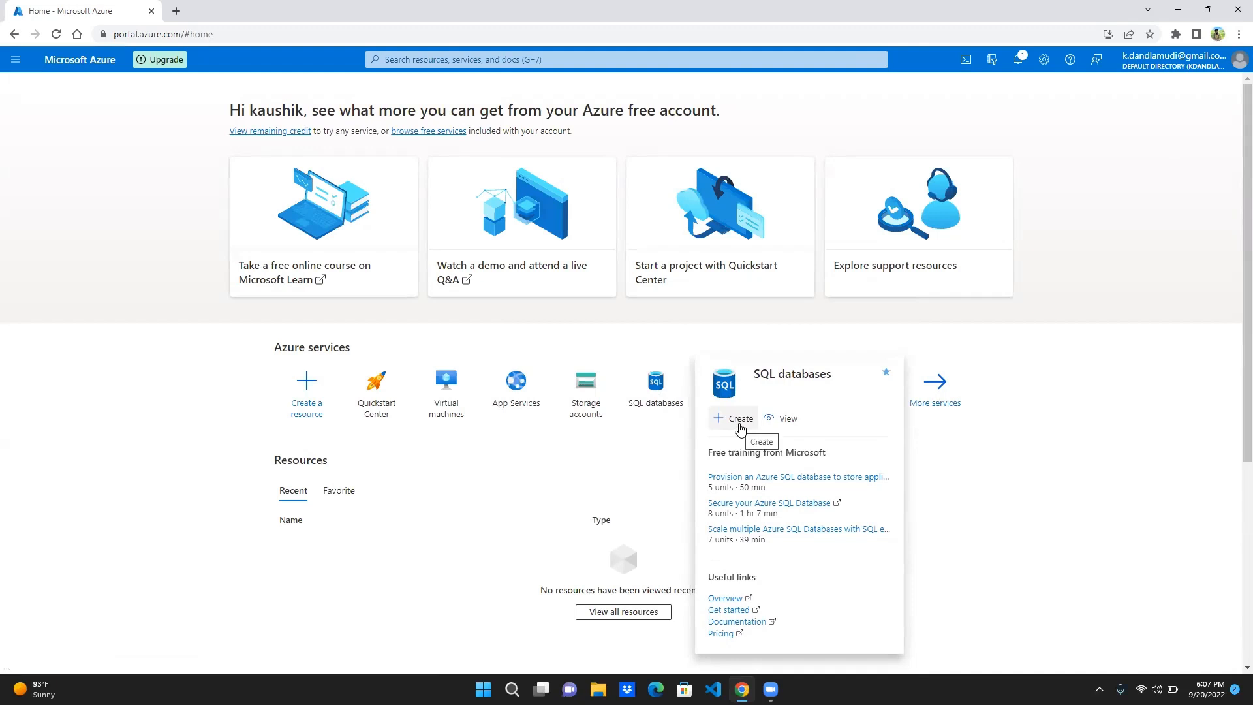
{"action": "left_click", "coordinate": [739, 420]}
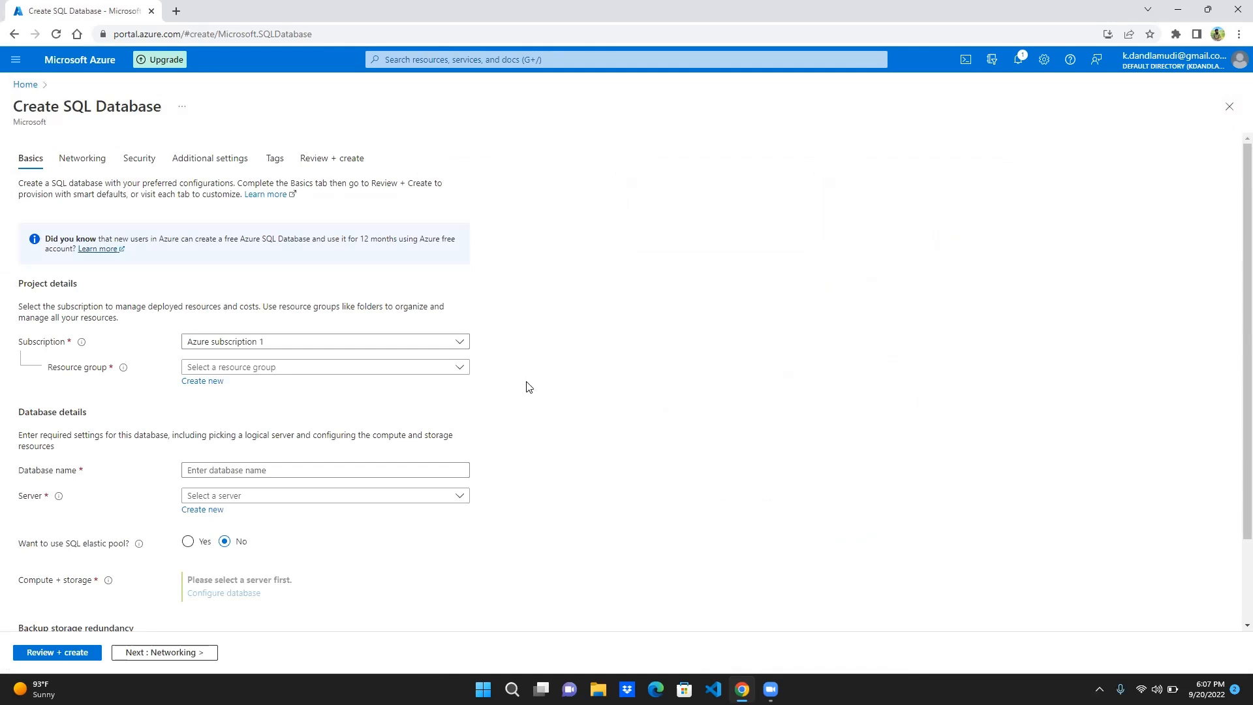
{"action": "left_click", "coordinate": [428, 370]}
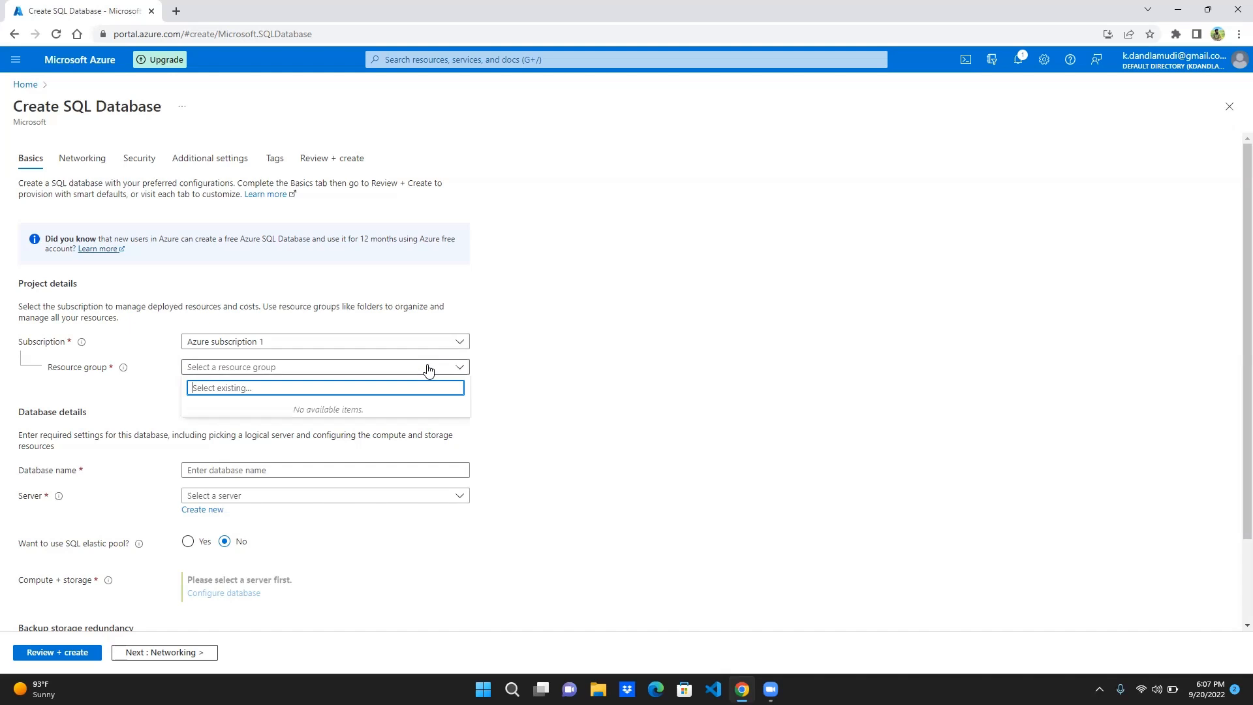
{"action": "left_click", "coordinate": [428, 368]}
{"action": "left_click", "coordinate": [428, 368]}
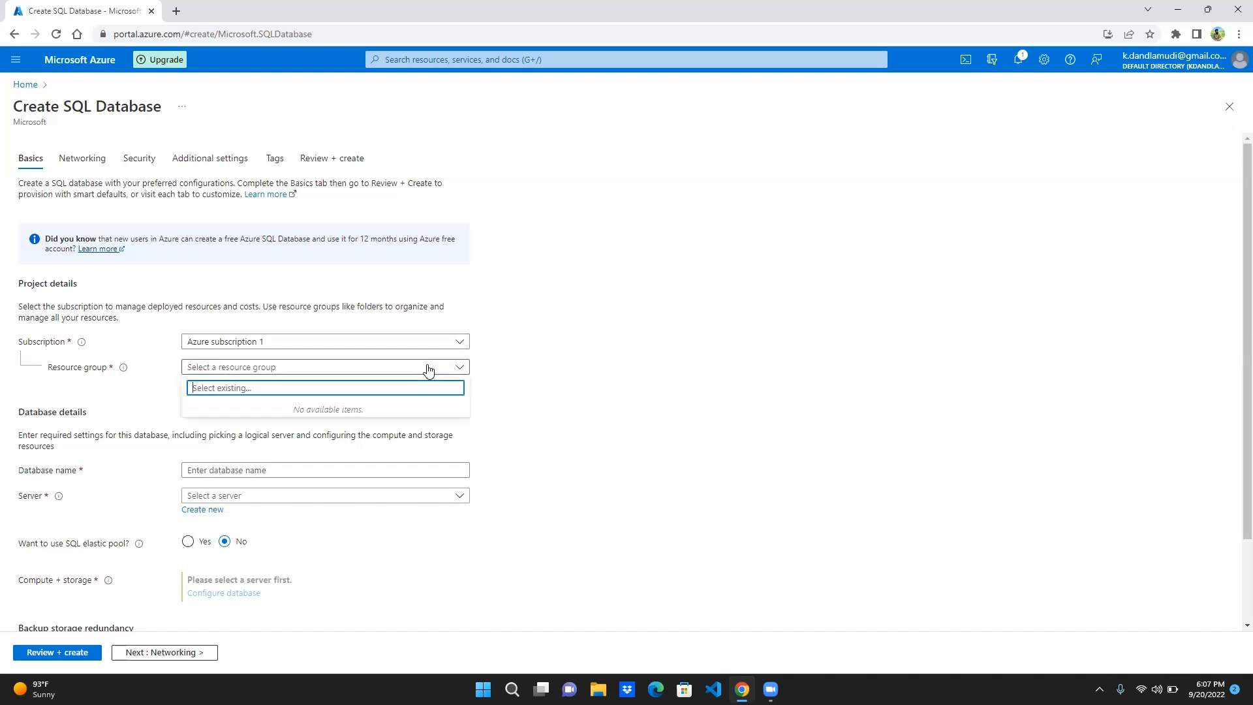
{"action": "left_click", "coordinate": [498, 402]}
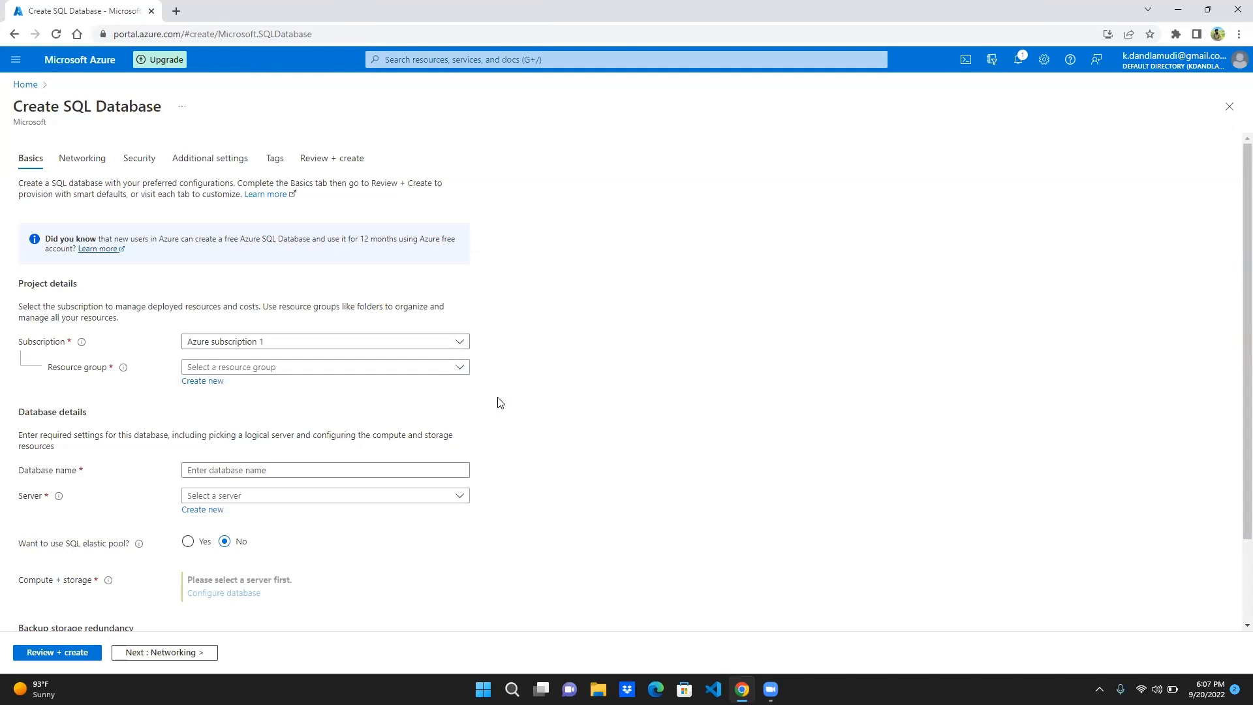
Create a new resource group named RGdev for the database
{"action": "left_click", "coordinate": [215, 385]}
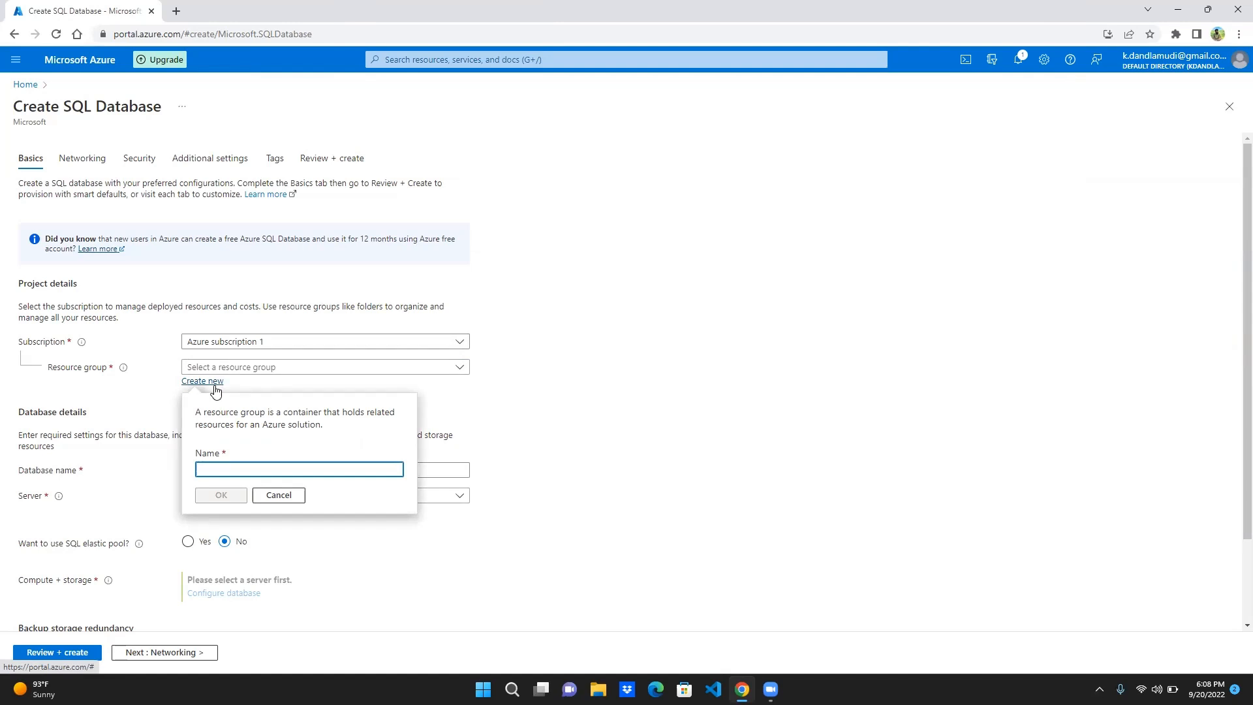
{"action": "type", "text": "RG dev"}
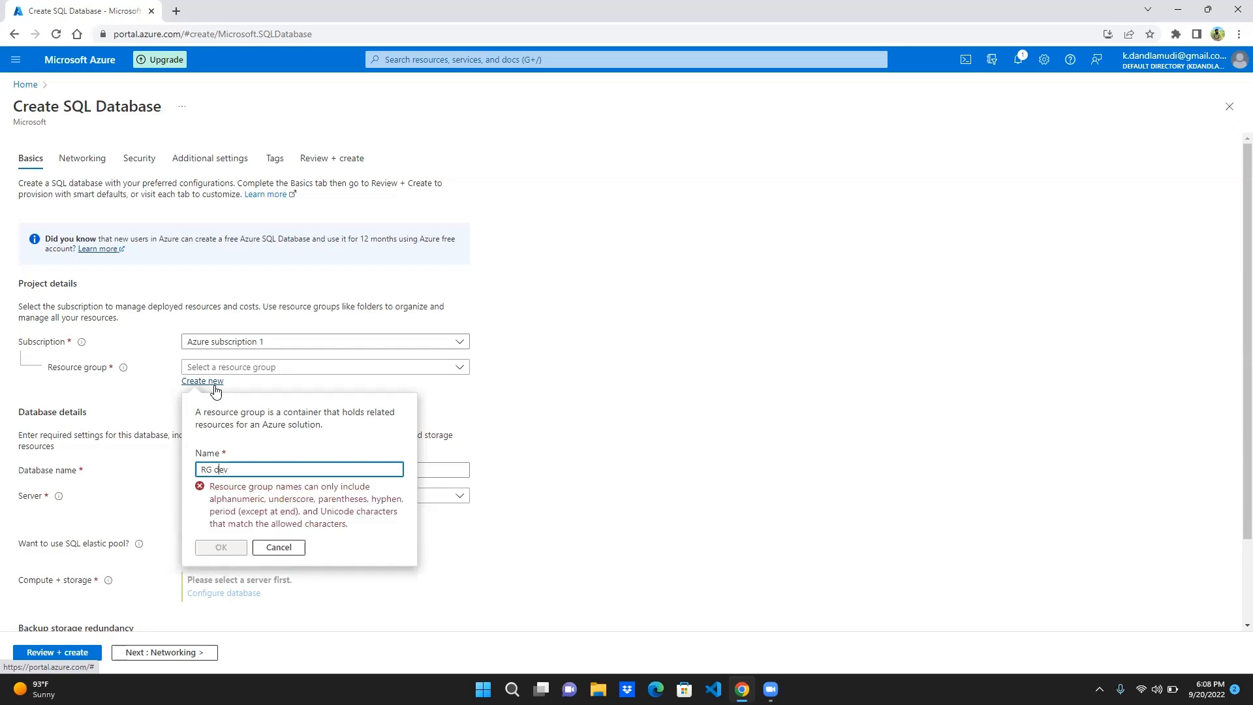
{"action": "key", "text": "BackSpace"}
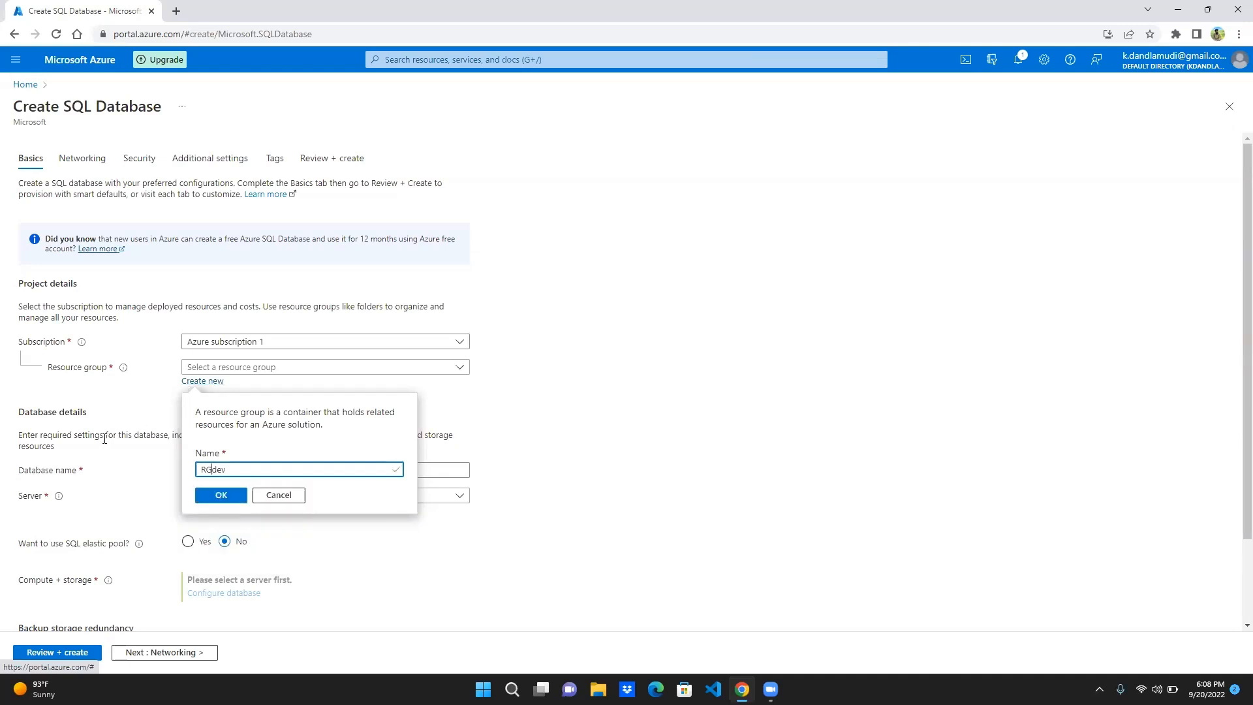
{"action": "left_click", "coordinate": [227, 497]}
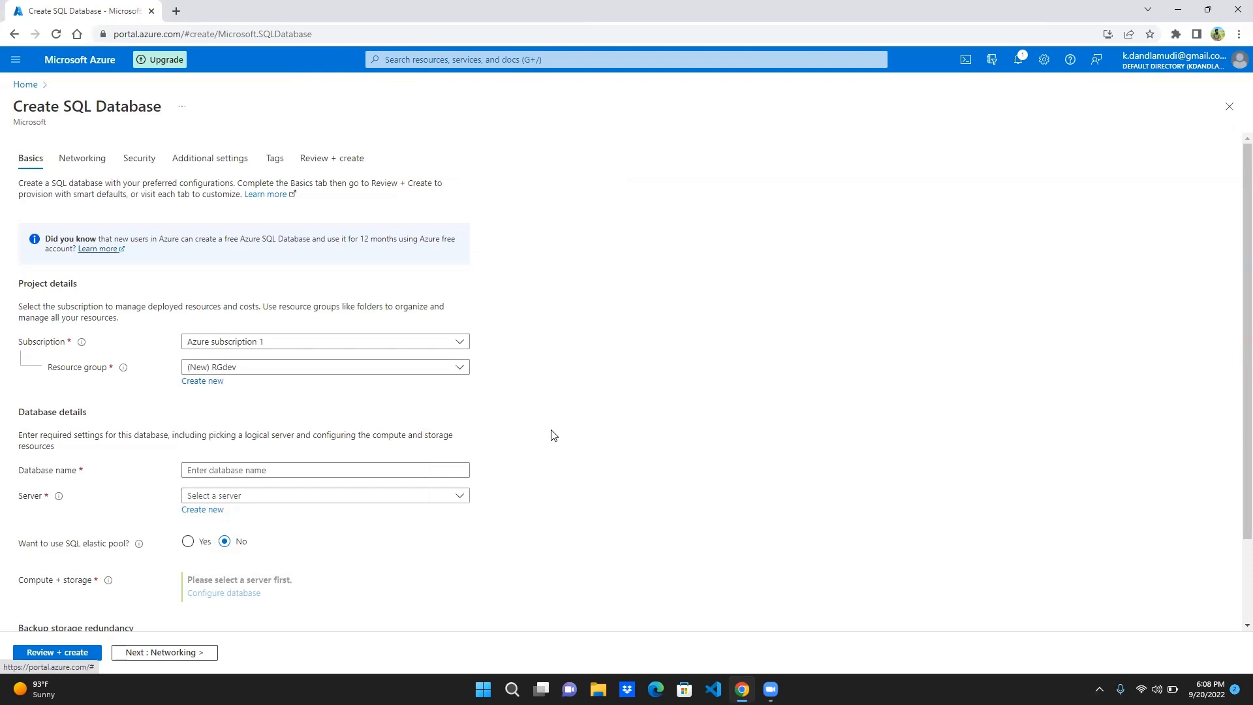
Name the new database "payroll db"
{"action": "left_click", "coordinate": [374, 469]}
{"action": "type", "text": "payroll"}
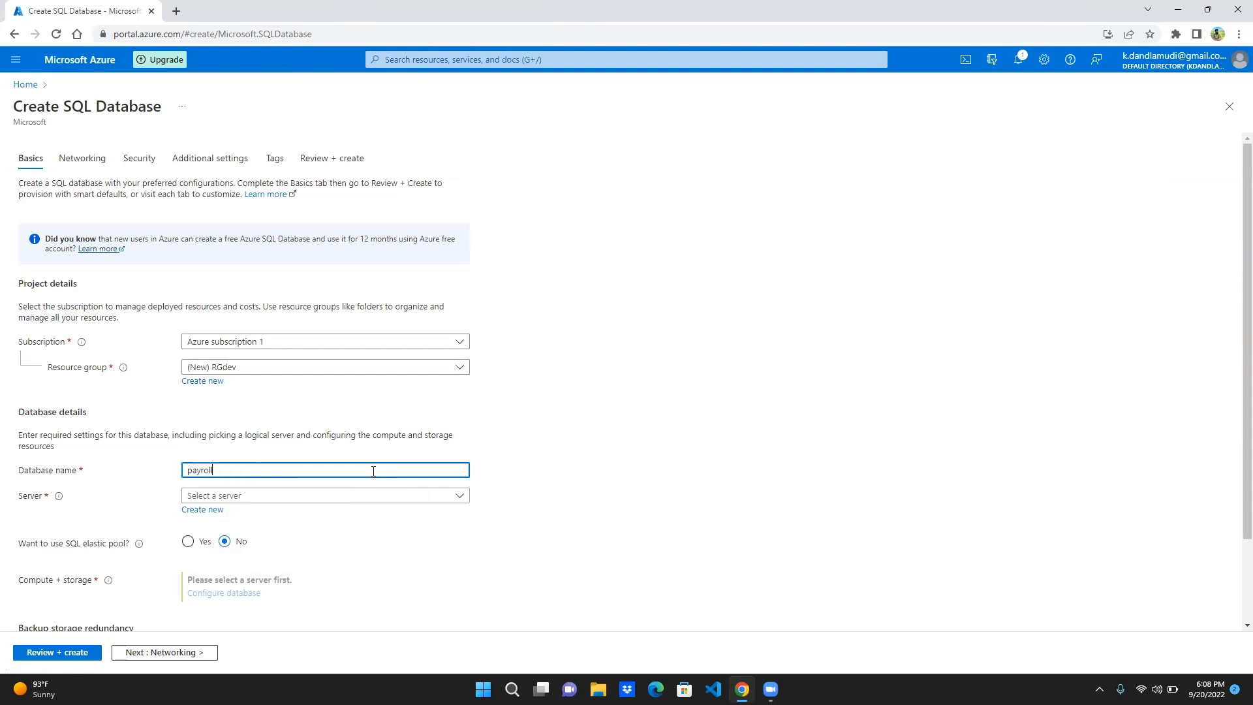
{"action": "type", "text": " db"}
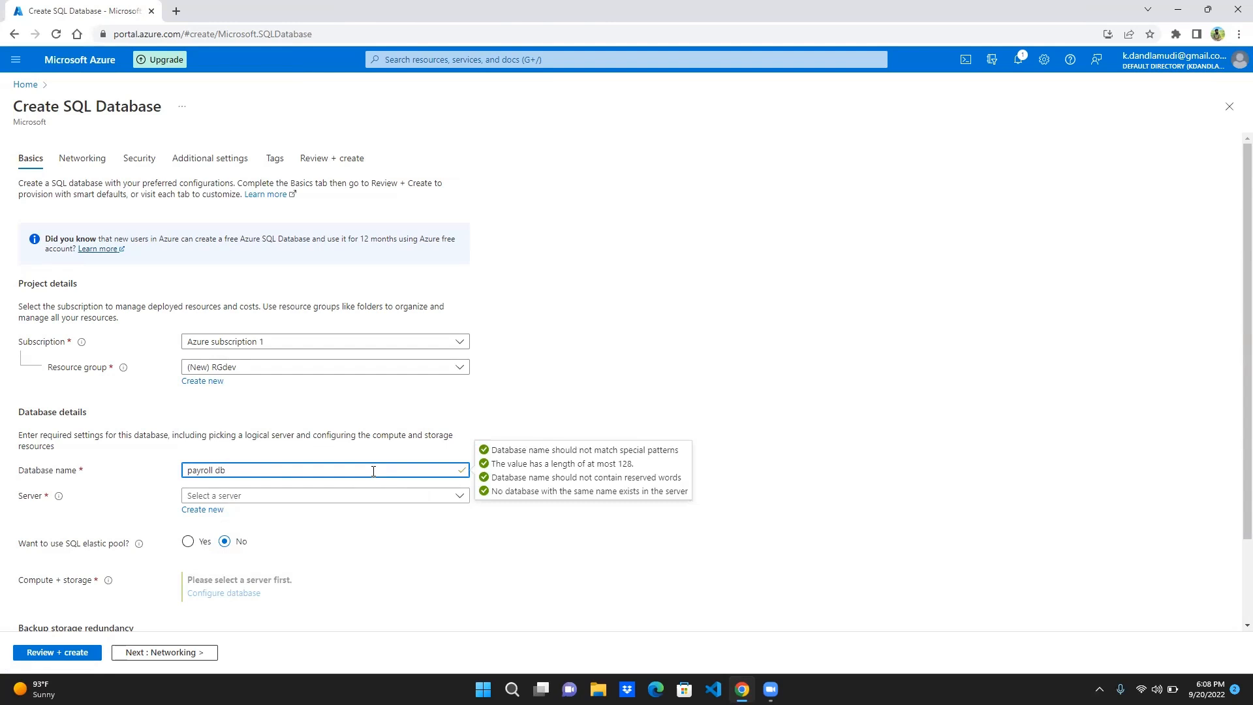
{"action": "left_click", "coordinate": [325, 496]}
{"action": "left_click", "coordinate": [526, 498]}
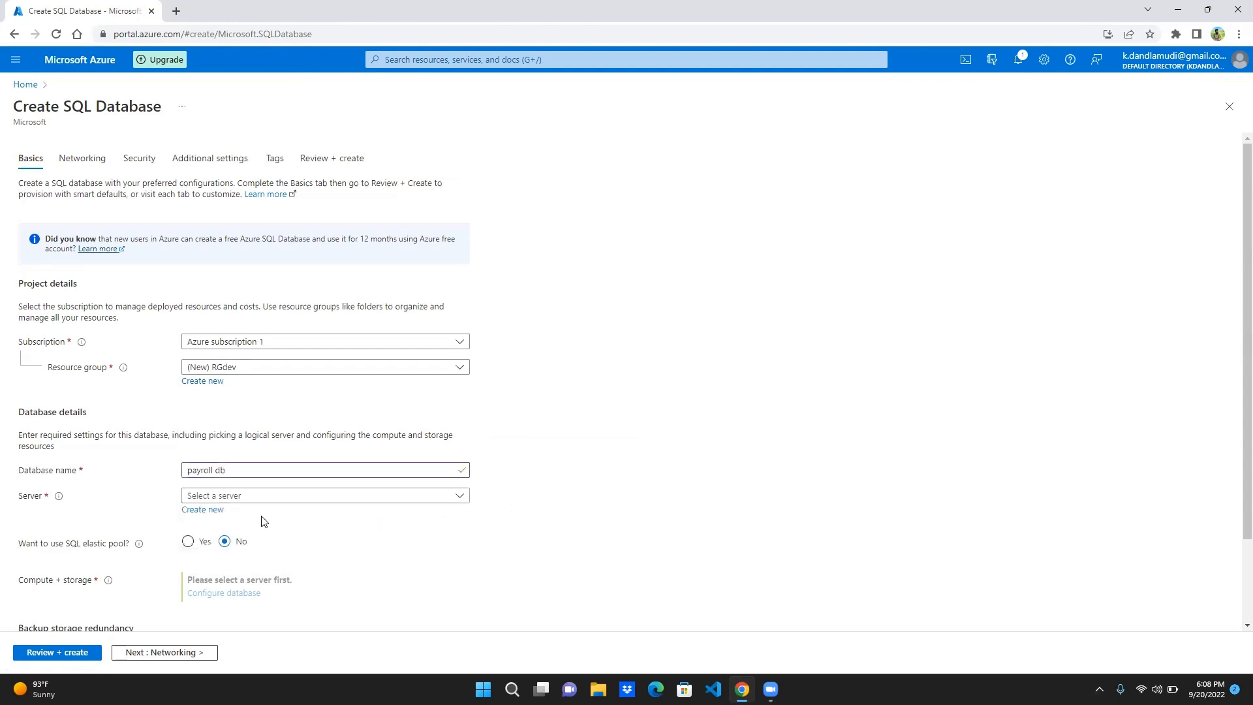
Start a new database server and give it the all-lowercase name technoservicesserver
{"action": "left_click", "coordinate": [219, 517]}
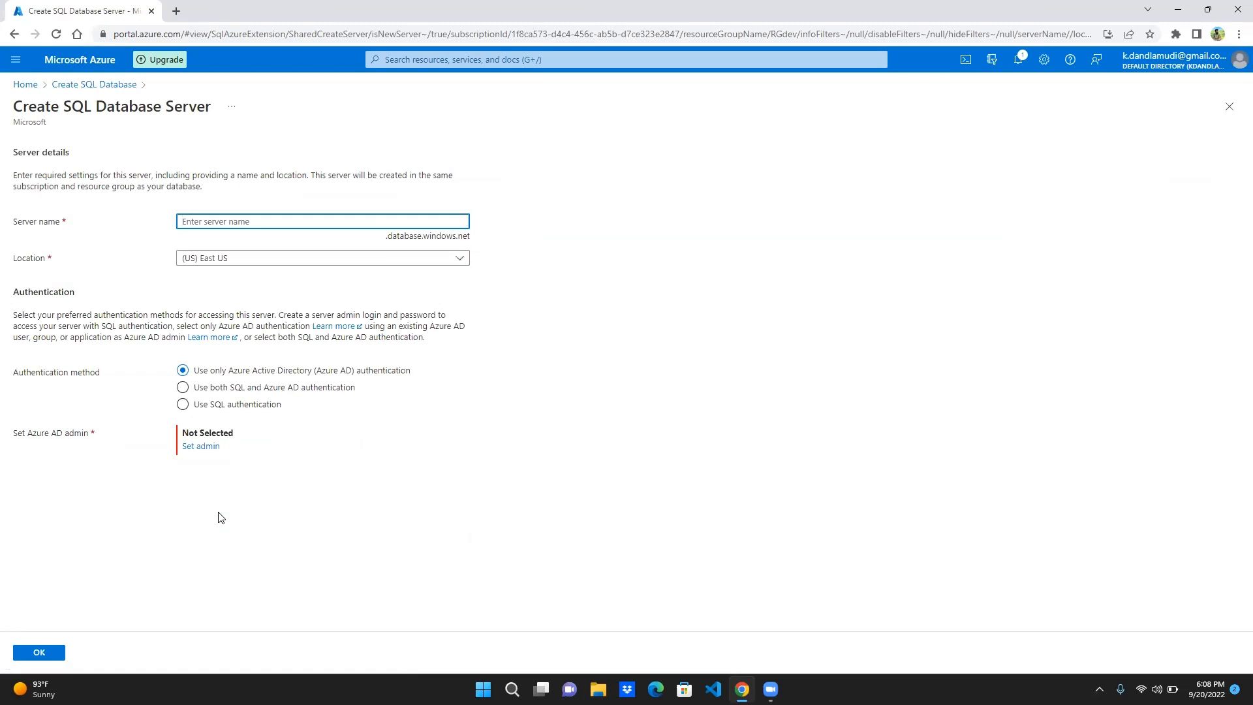
{"action": "left_click", "coordinate": [219, 517]}
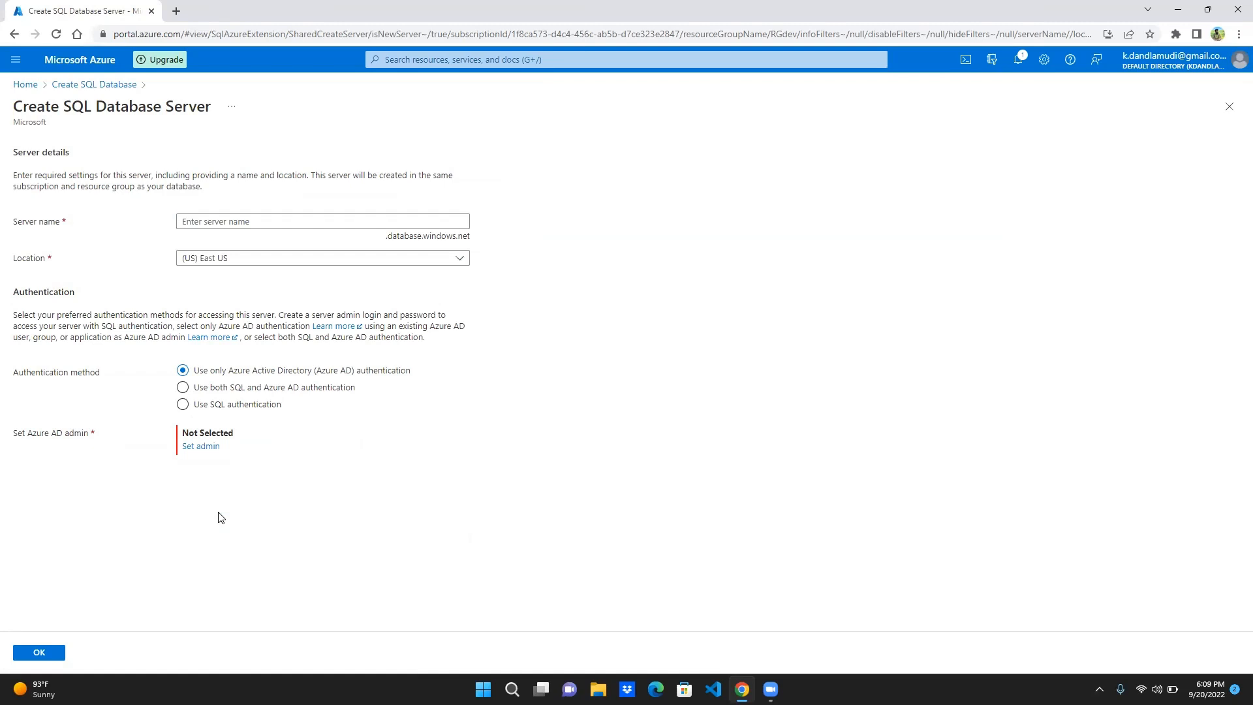
{"action": "left_click", "coordinate": [325, 224]}
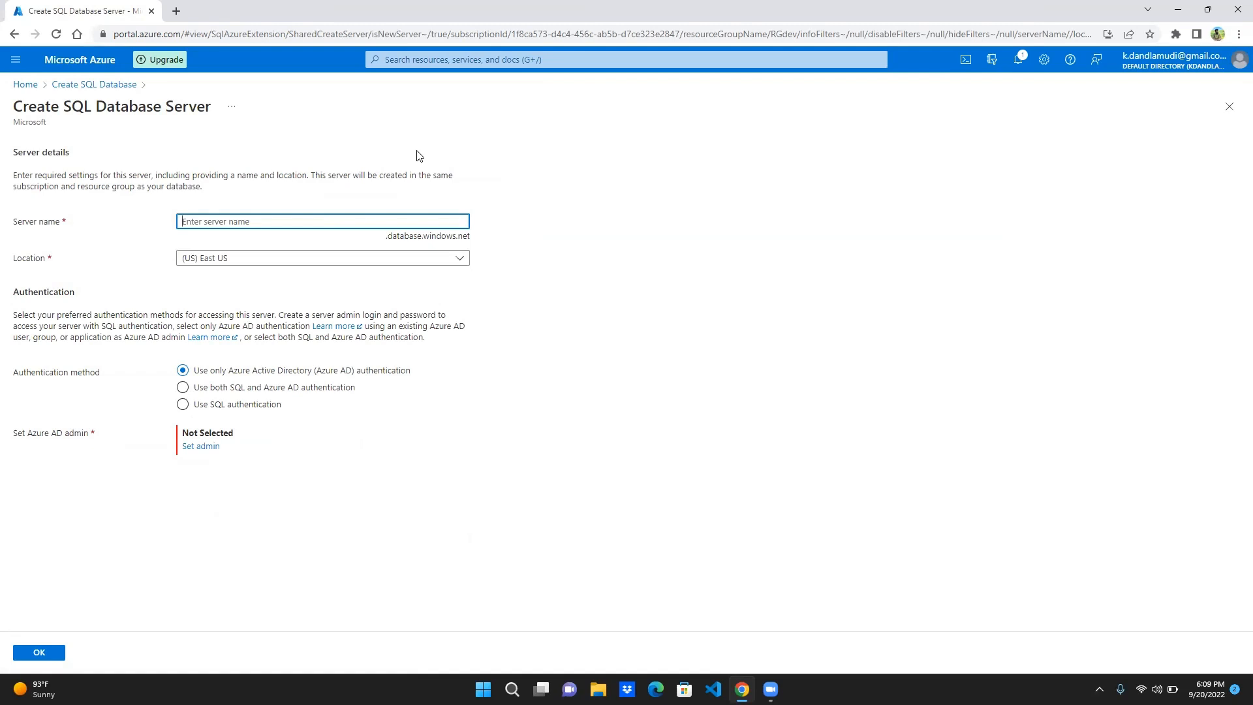
{"action": "type", "text": "tech"}
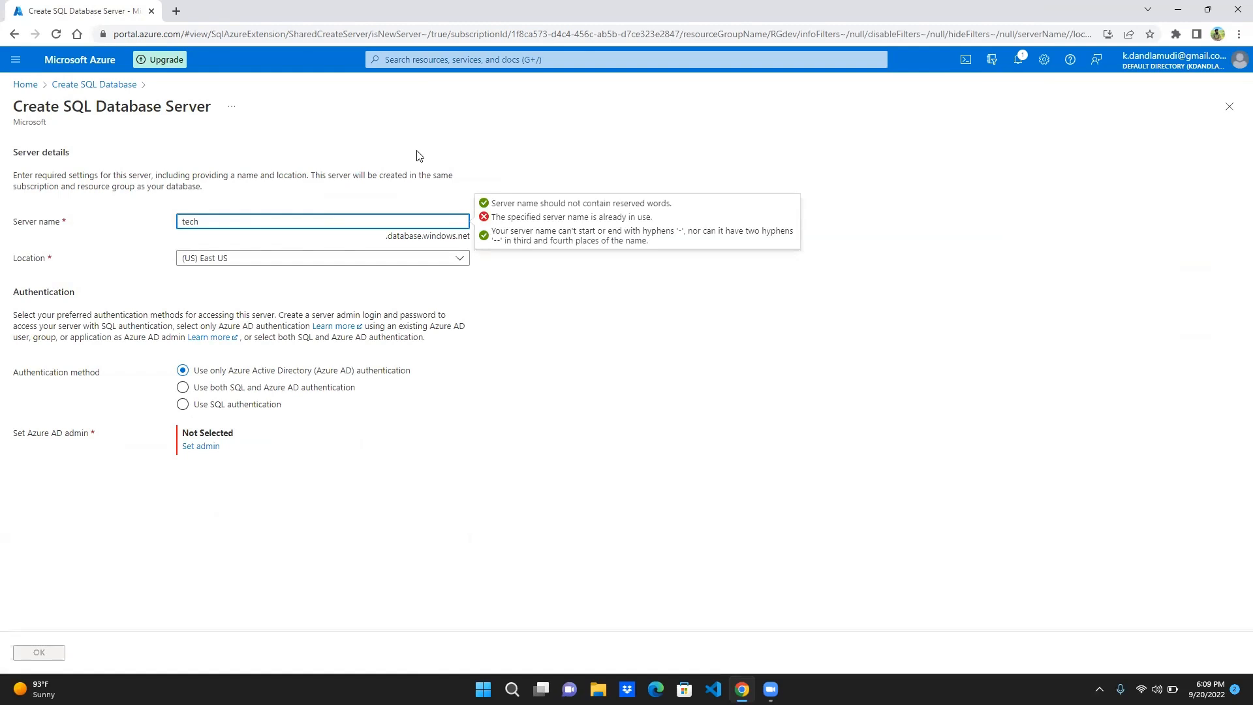
{"action": "type", "text": "noServices"}
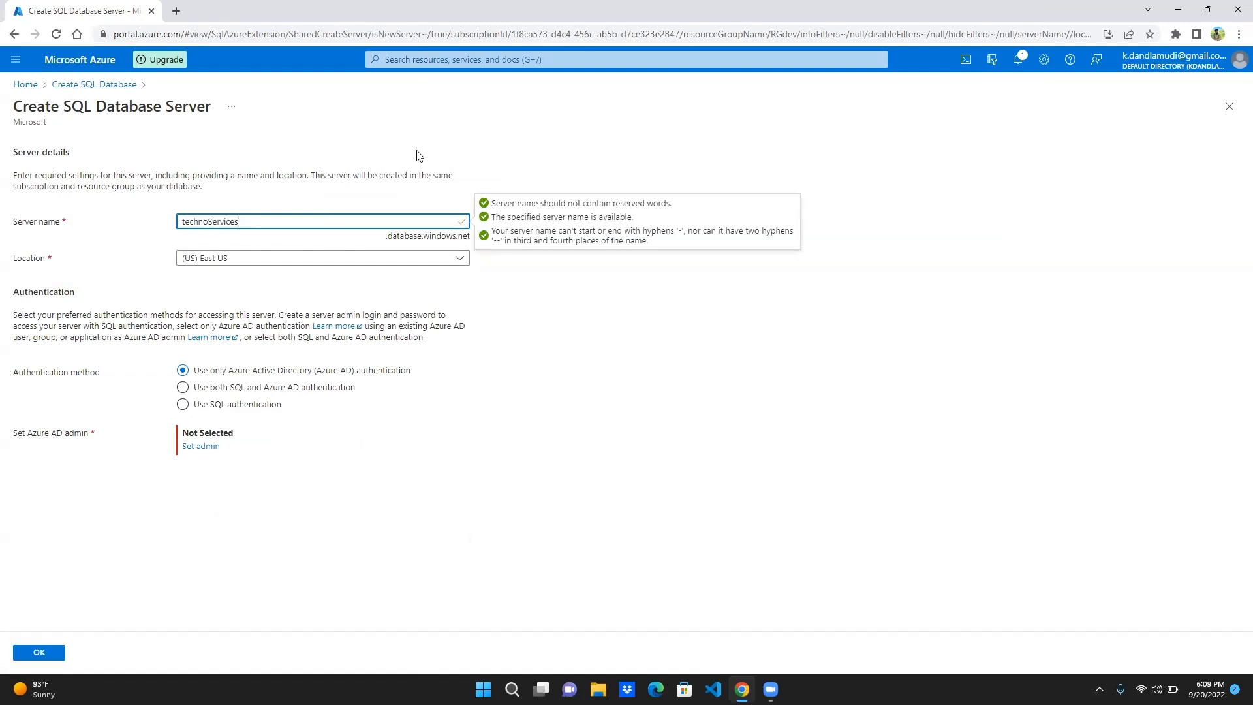
{"action": "type", "text": "Serv"}
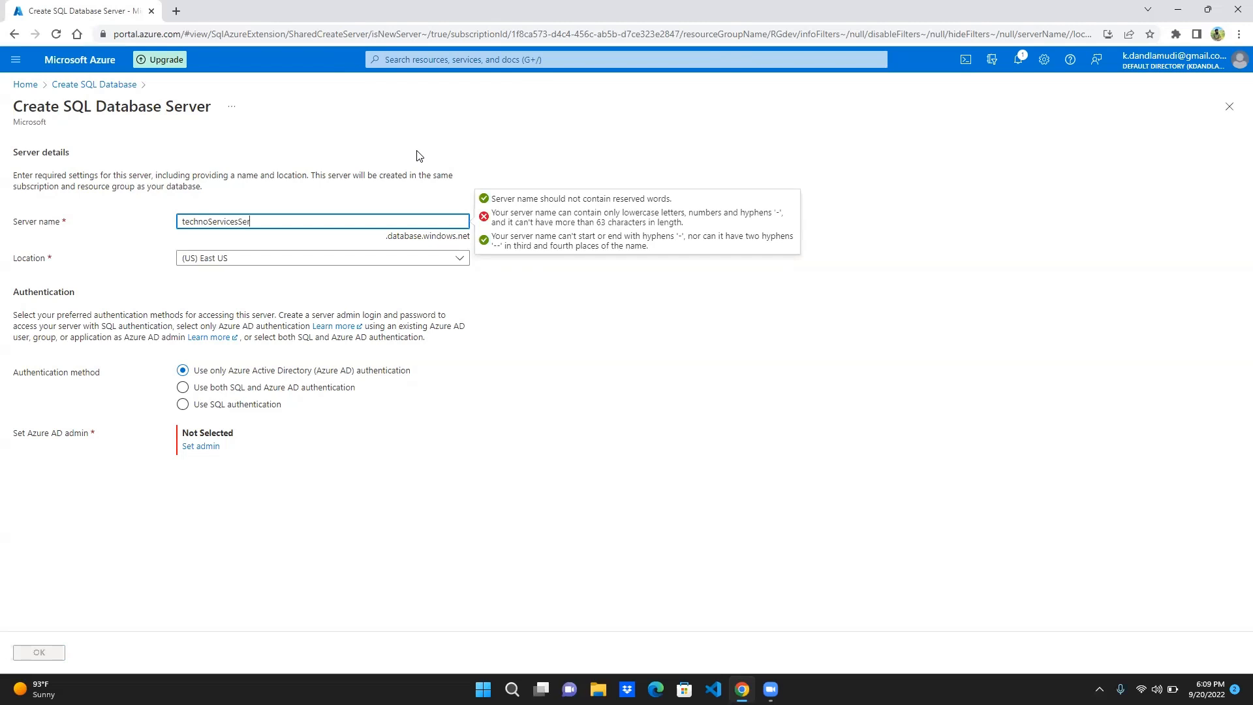
{"action": "type", "text": "er"}
{"action": "key", "text": "Left"}
{"action": "key", "text": "BackSpace"}
{"action": "type", "text": "s"}
{"action": "key", "text": "Left"}
{"action": "key", "text": "Left"}
{"action": "key", "text": "Left"}
{"action": "key", "text": "BackSpace"}
{"action": "type", "text": "s"}
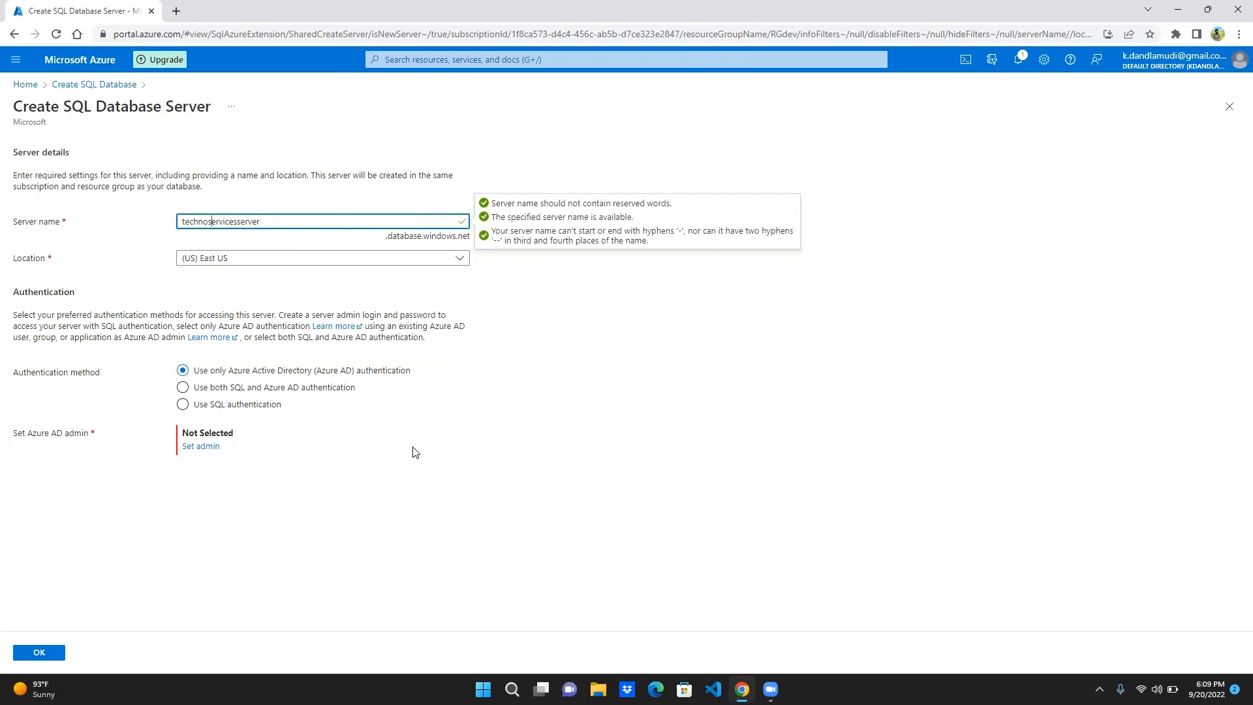
Set the server's location to (US) South Central US and try to accept the server settings
{"action": "left_click", "coordinate": [334, 264]}
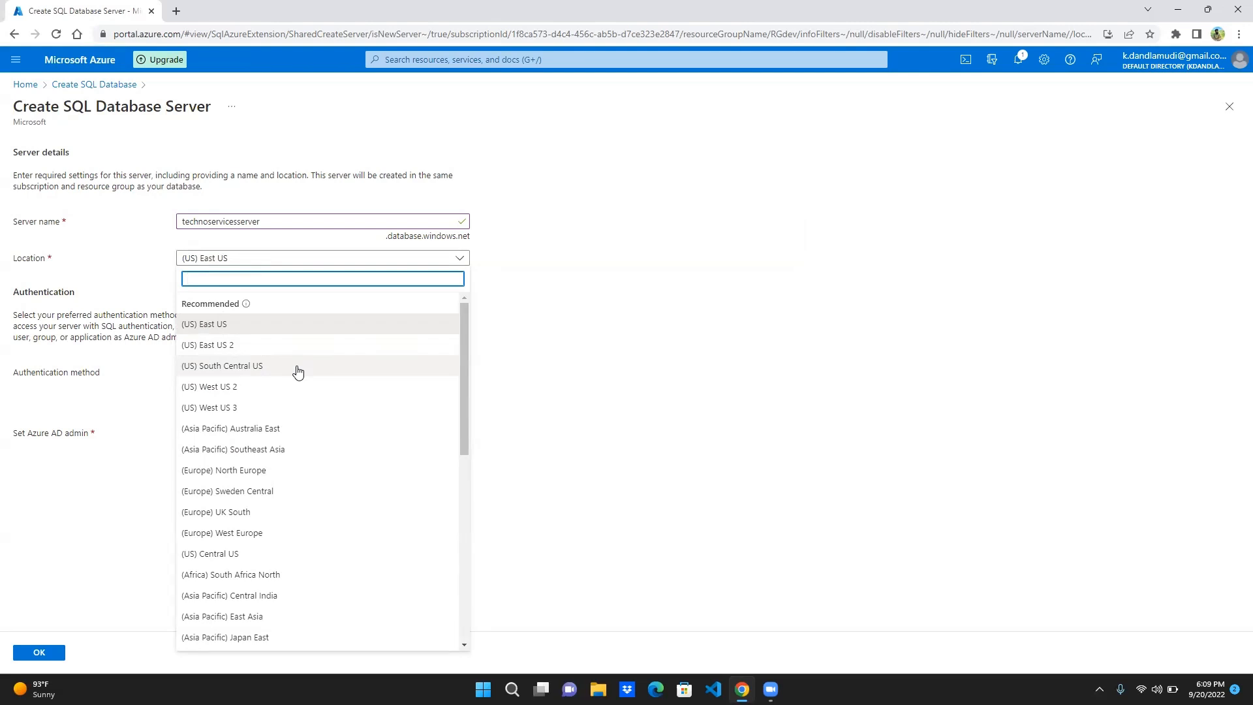
{"action": "left_click", "coordinate": [297, 371]}
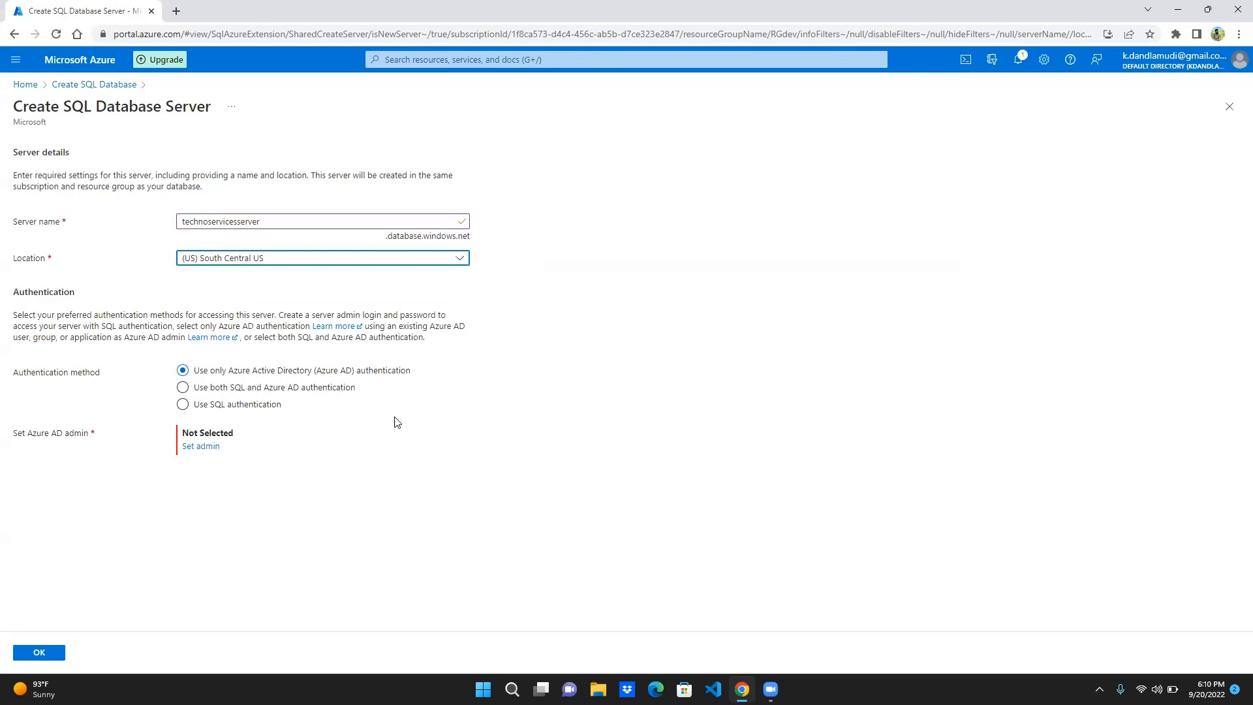
{"action": "left_click", "coordinate": [39, 653]}
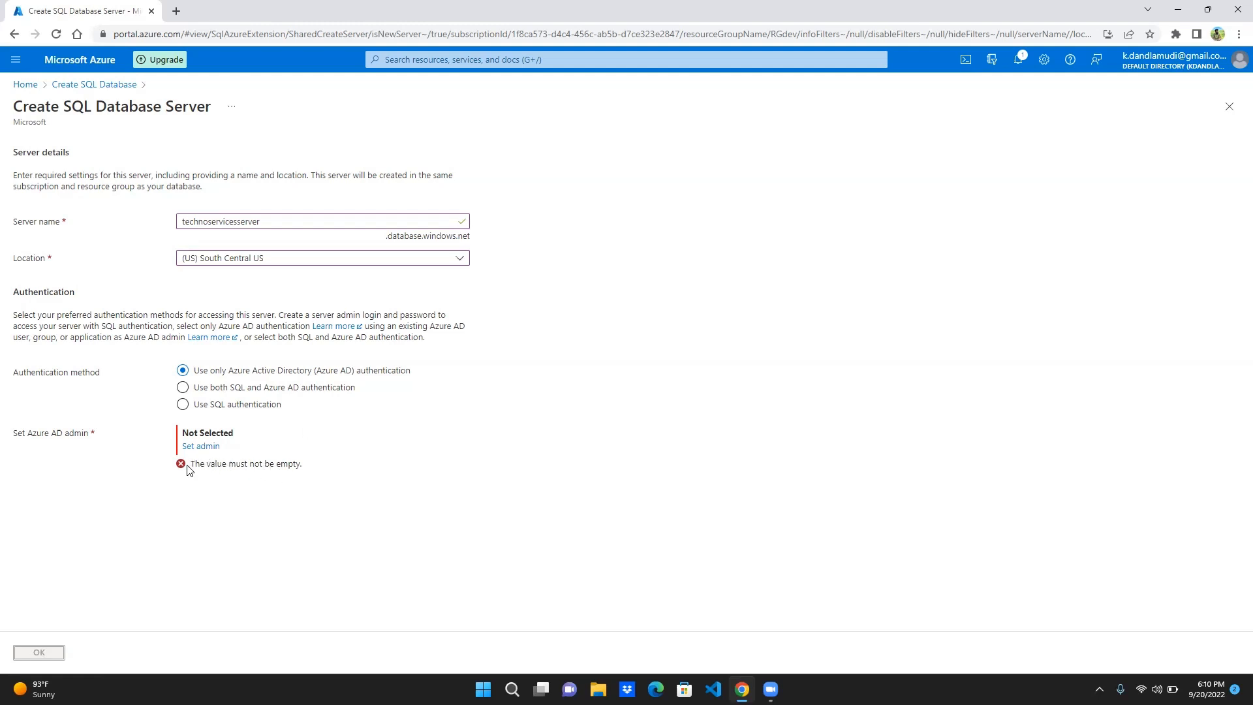
Switch the server to SQL authentication and enter the administrator's first name as the server admin login
{"action": "left_click", "coordinate": [184, 406]}
{"action": "left_click", "coordinate": [232, 433]}
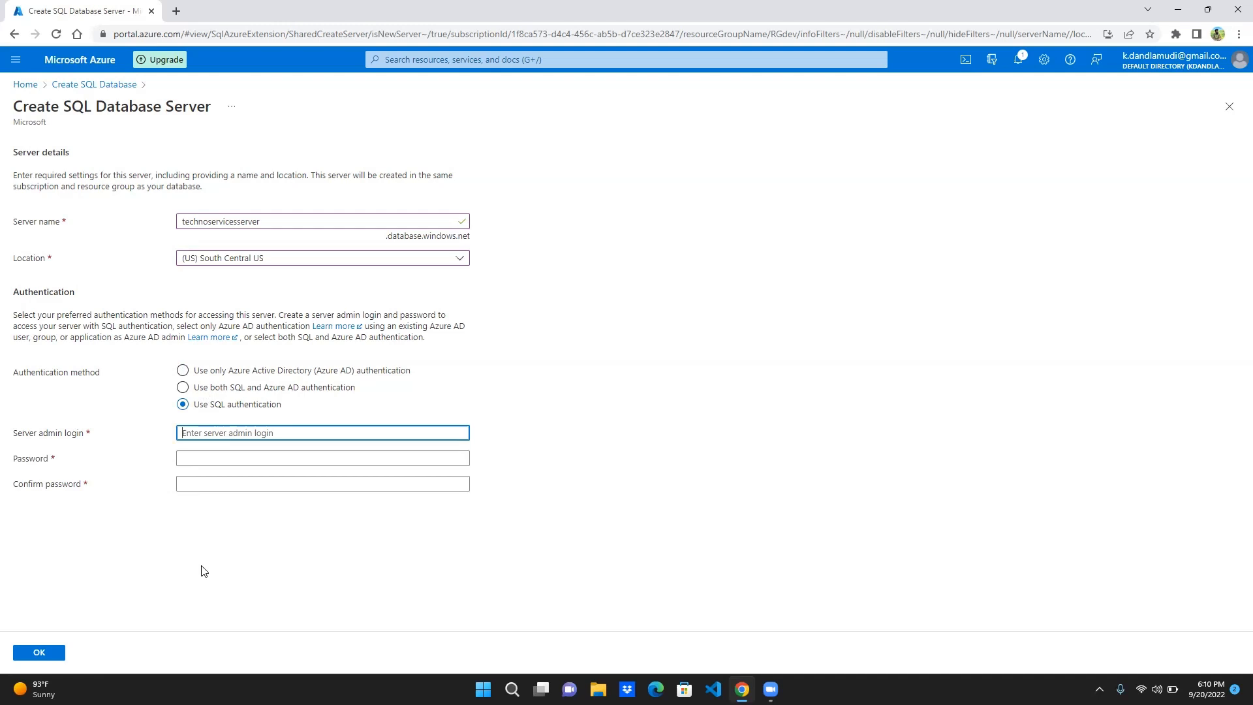
{"action": "type", "text": "kaushik"}
{"action": "key", "text": "Tab"}
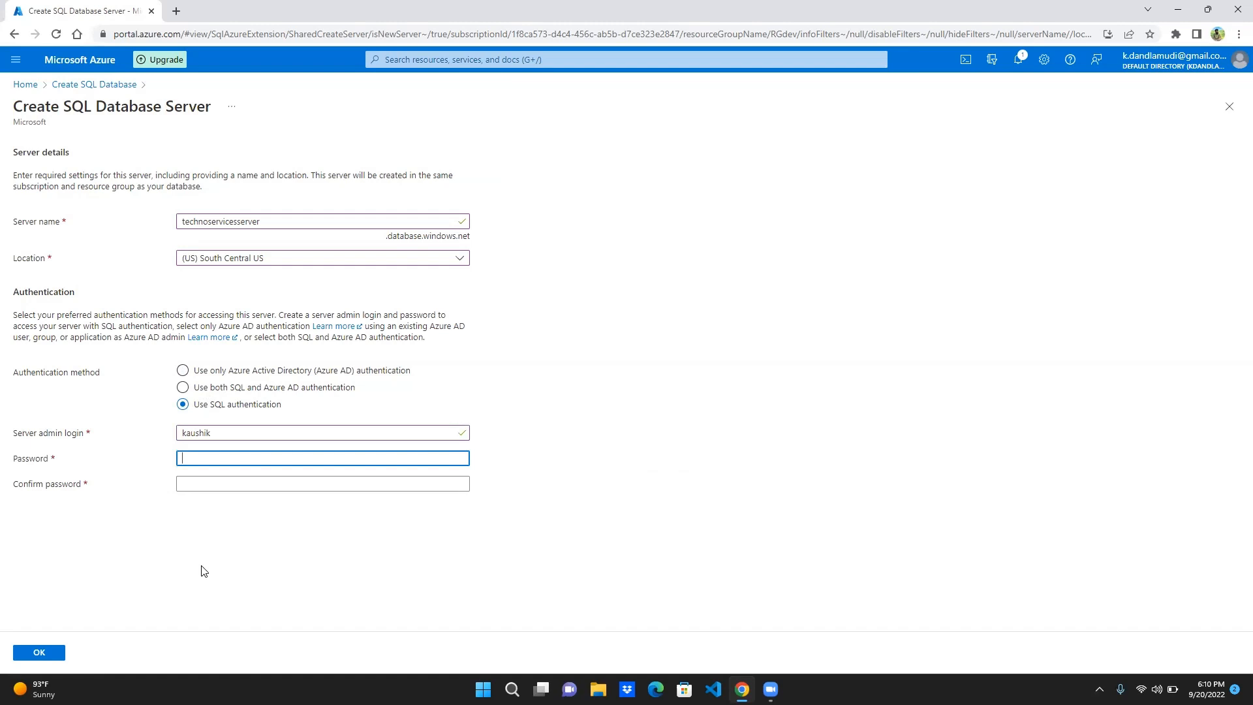
Try a password for the server admin login and clear the password field
{"action": "type", "text": "••"}
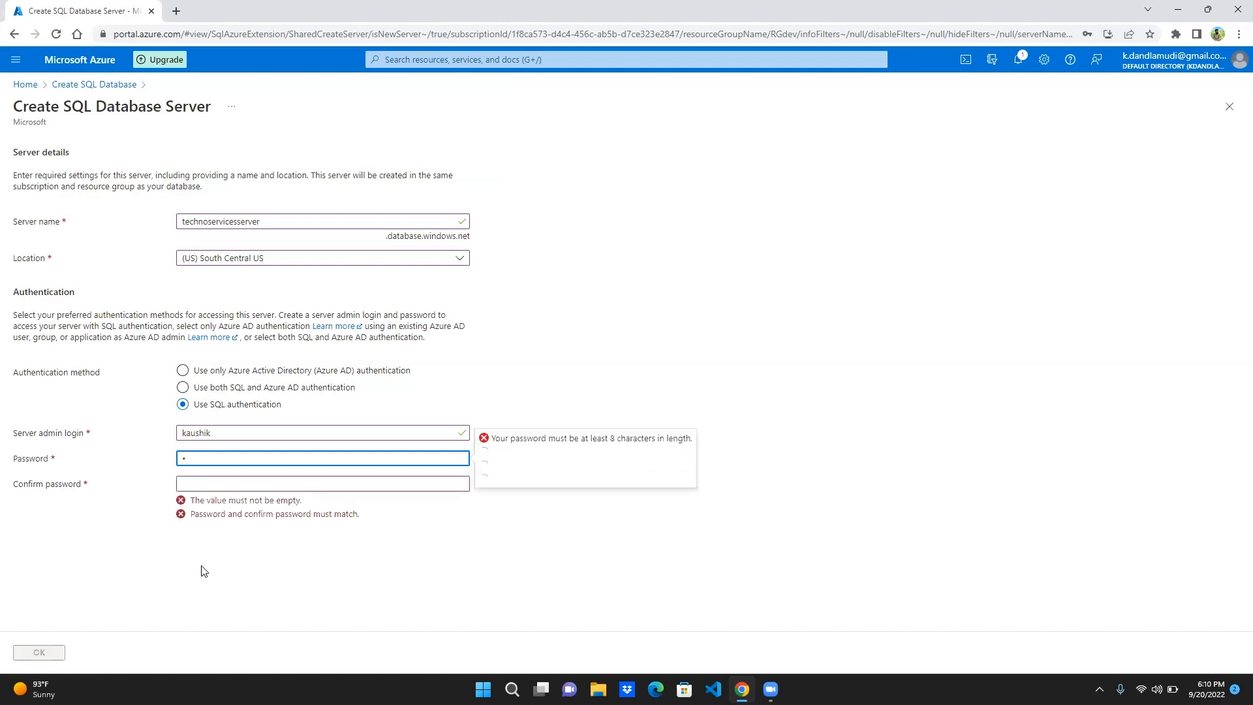
{"action": "type", "text": "•••••"}
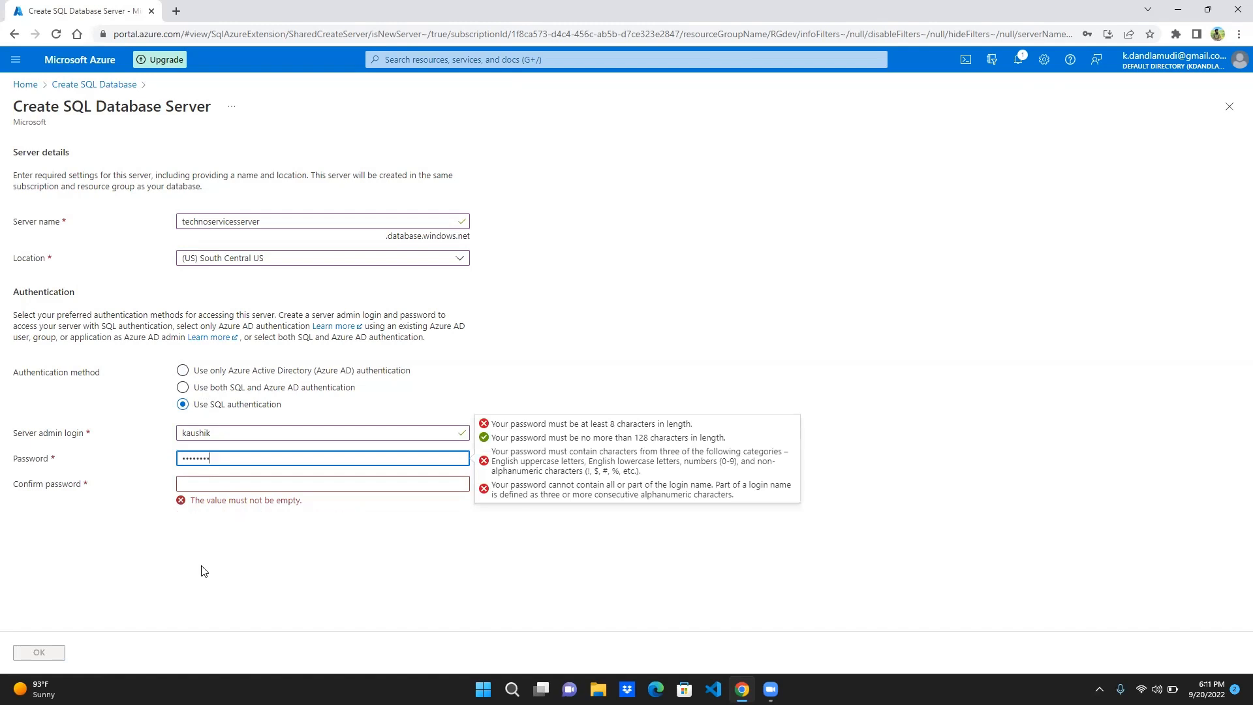
{"action": "type", "text": "•"}
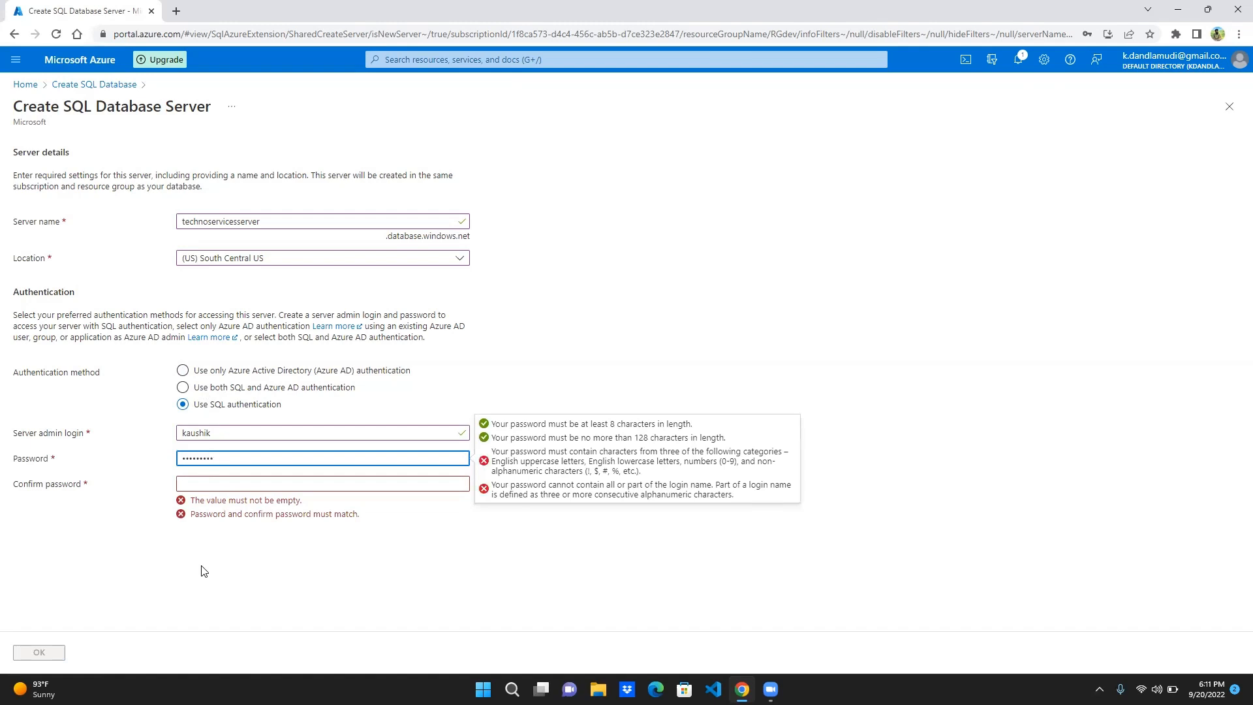
{"action": "key", "text": "ctrl+a"}
{"action": "key", "text": "BackSpace"}
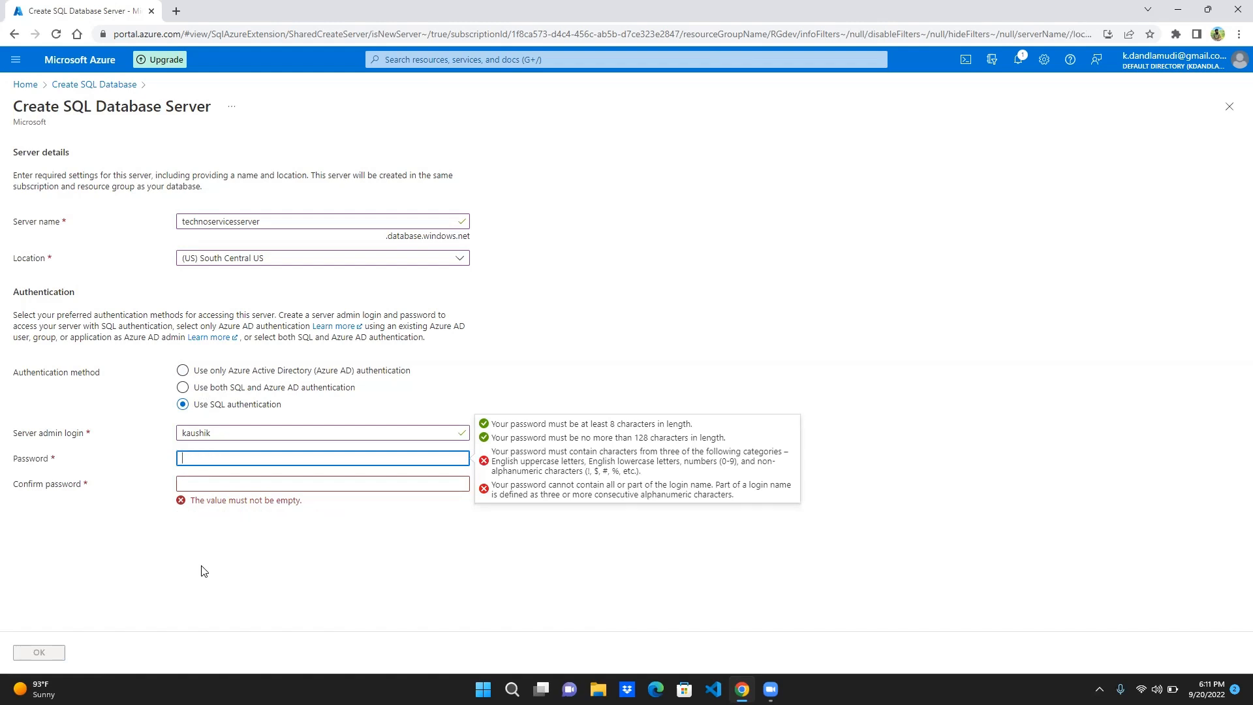
Enter and confirm a different server admin password, accept the server settings and save the credentials in the browser
{"action": "type", "text": "•••••••••"}
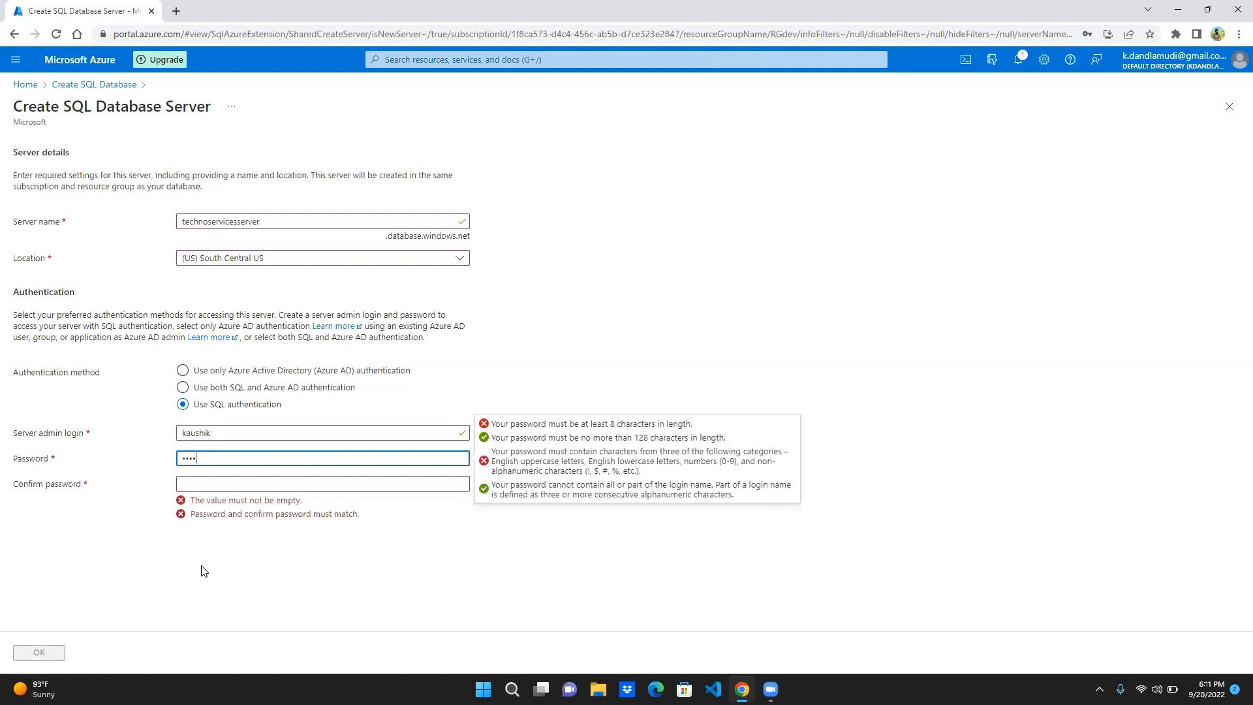
{"action": "type", "text": "••••"}
{"action": "left_click", "coordinate": [266, 481]}
{"action": "type", "text": "•••••••••"}
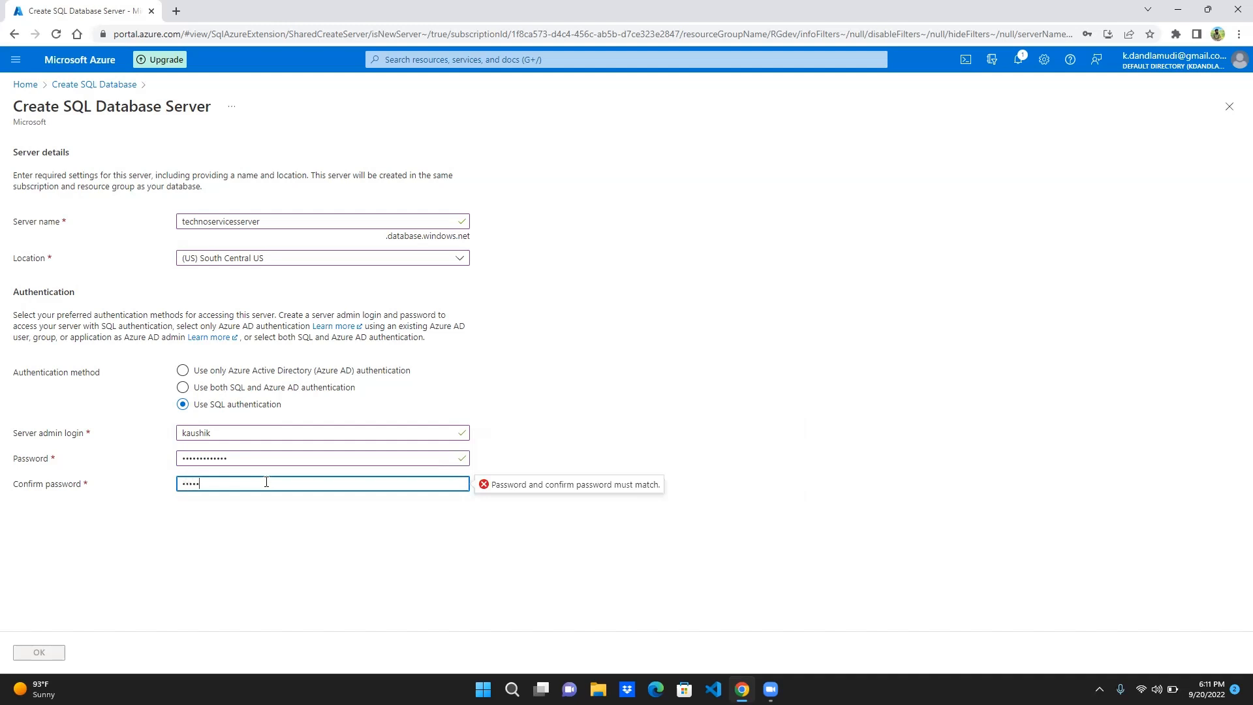
{"action": "type", "text": "••••"}
{"action": "left_click", "coordinate": [43, 652]}
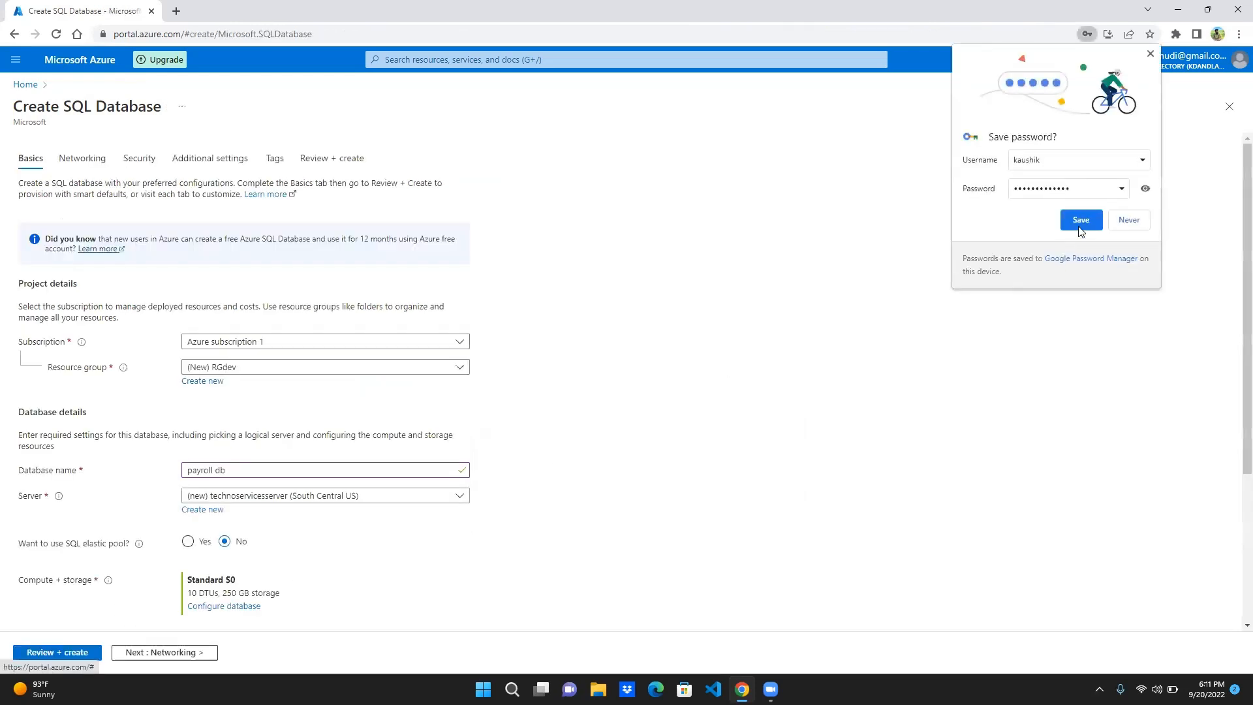
{"action": "left_click", "coordinate": [1079, 225]}
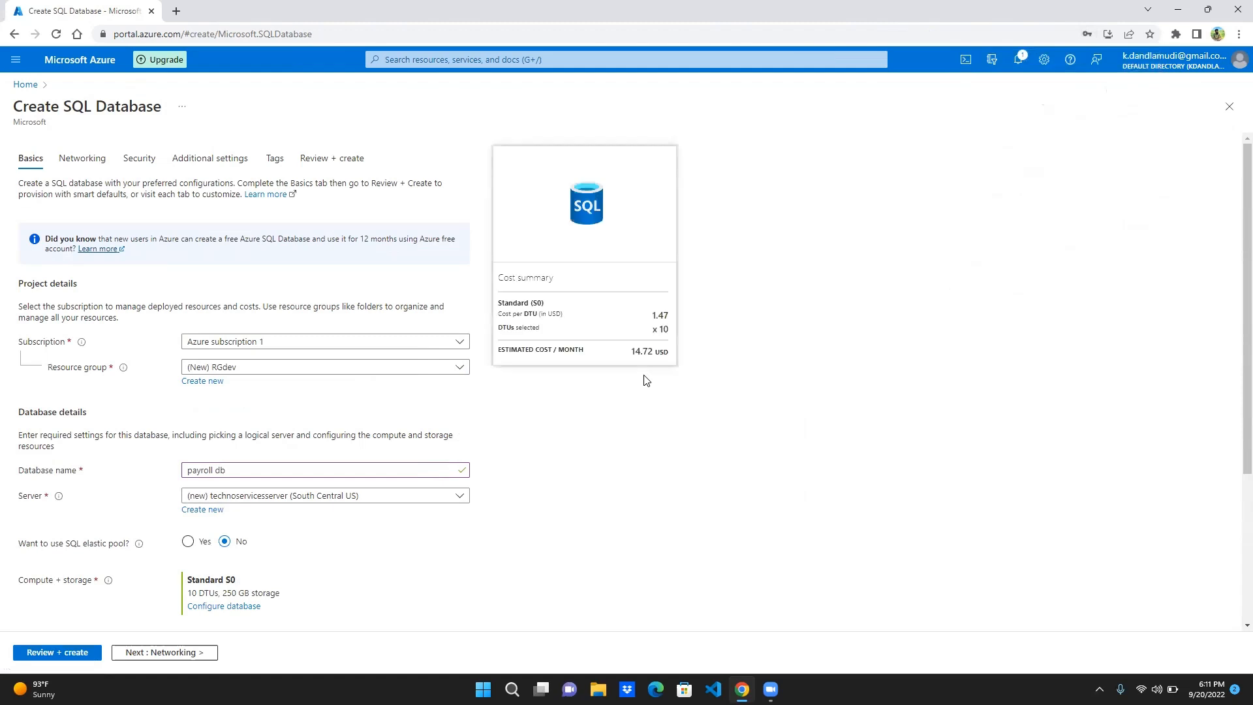
{"action": "scroll", "coordinate": [646, 381], "scroll_direction": "down", "scroll_amount": 2}
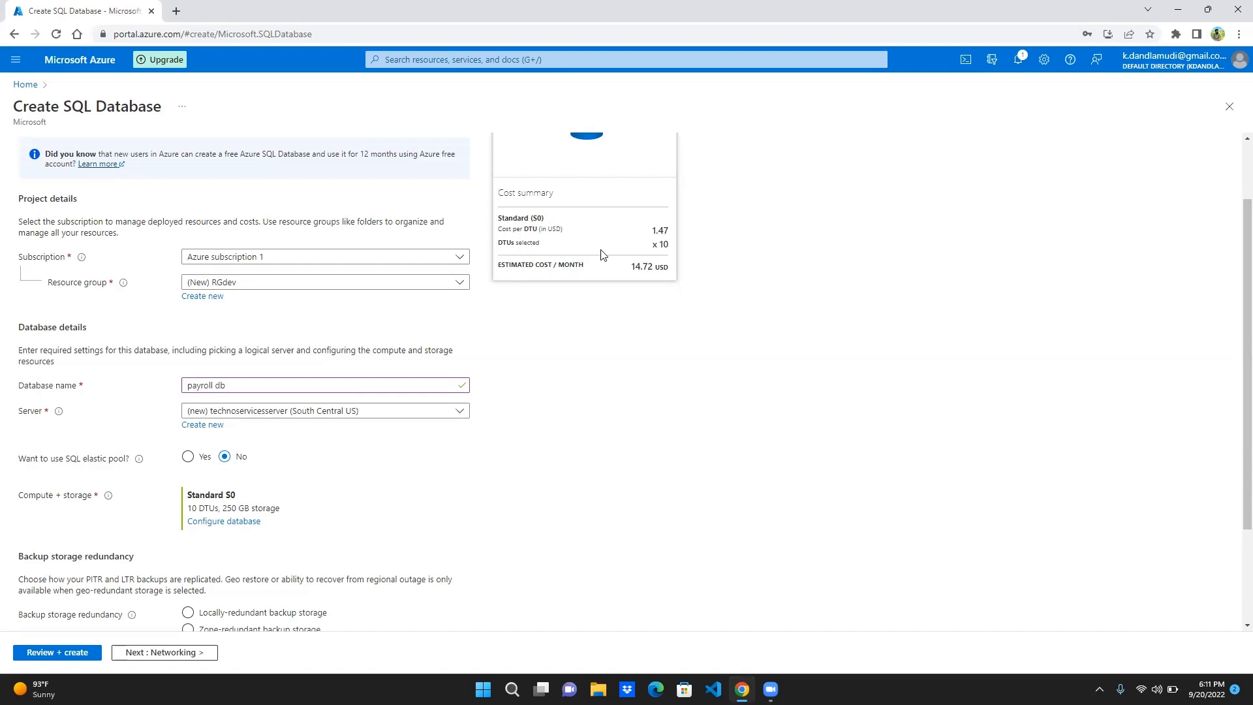
Review the new database's basic, networking and security settings before creating it
{"action": "scroll", "coordinate": [602, 255], "scroll_direction": "up", "scroll_amount": 1}
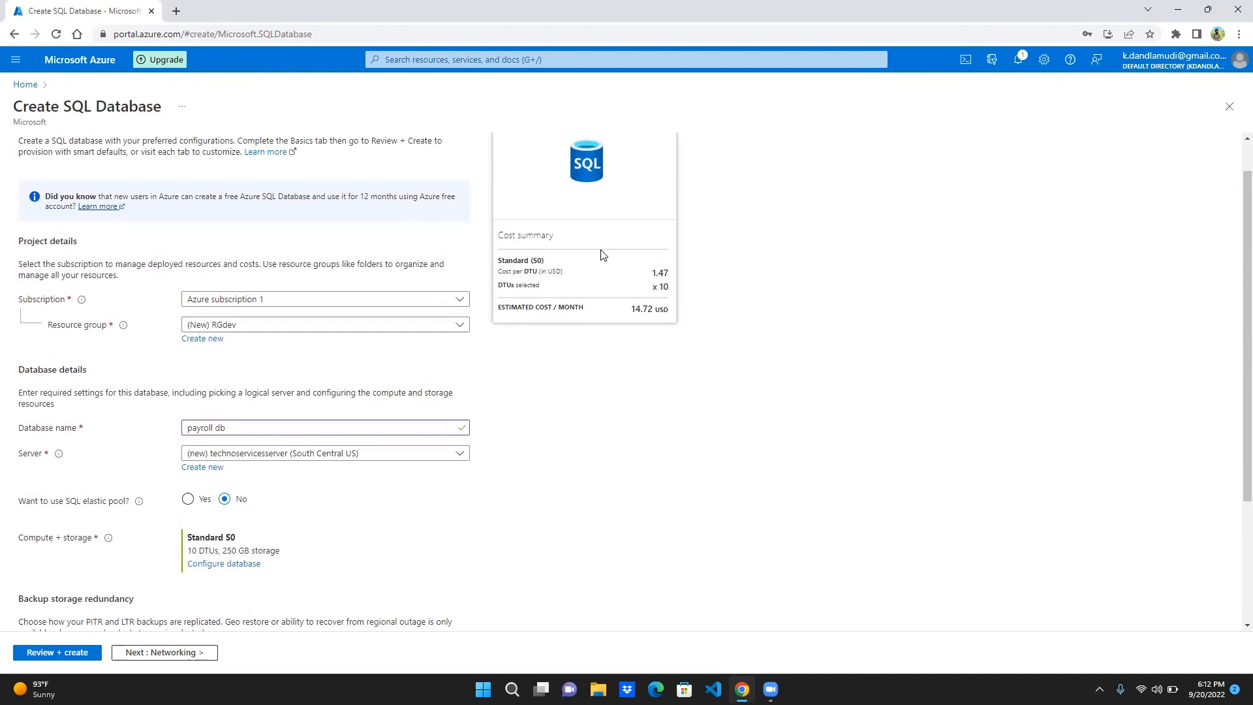
{"action": "scroll", "coordinate": [603, 255], "scroll_direction": "down", "scroll_amount": 3}
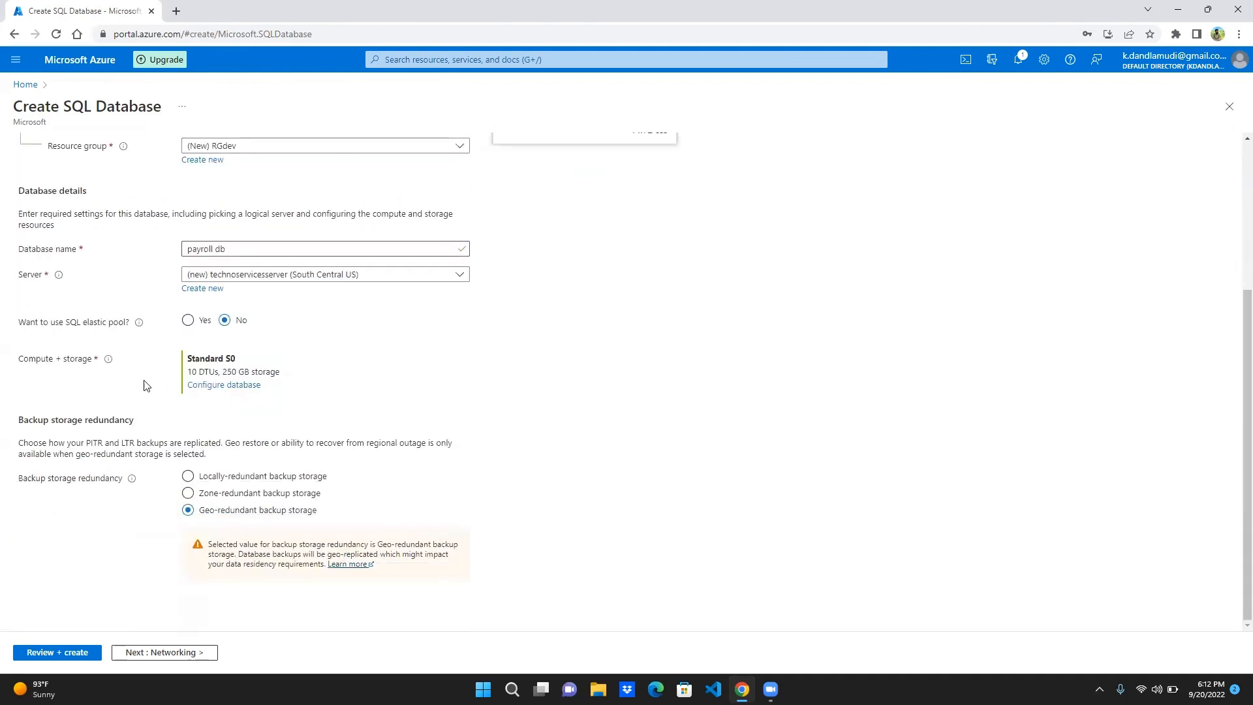
{"action": "scroll", "coordinate": [554, 352], "scroll_direction": "up", "scroll_amount": 4}
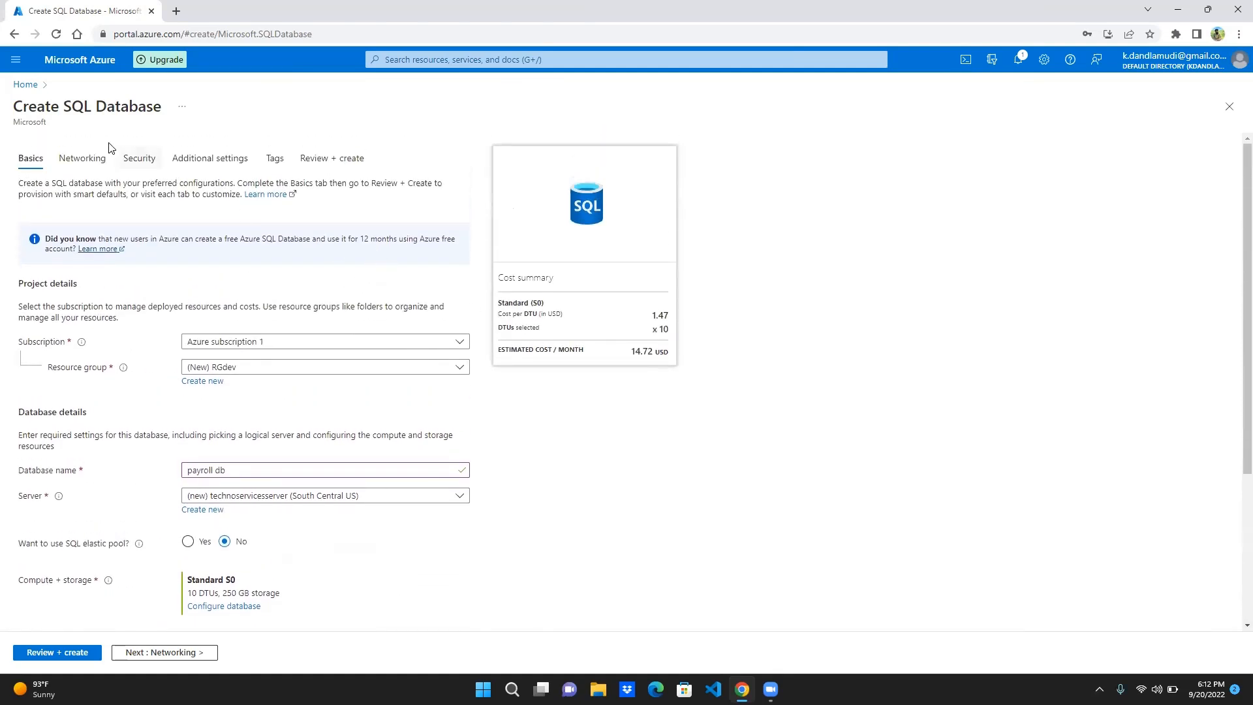
{"action": "left_click", "coordinate": [83, 160]}
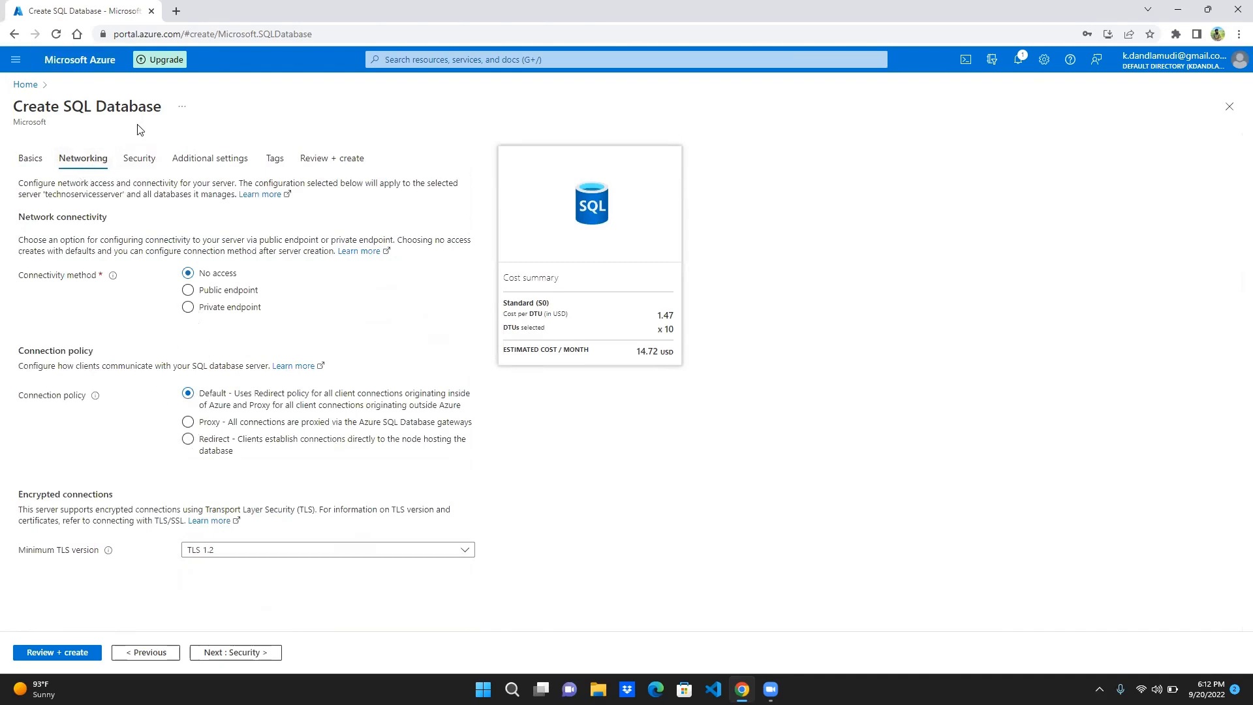
{"action": "left_click", "coordinate": [131, 163]}
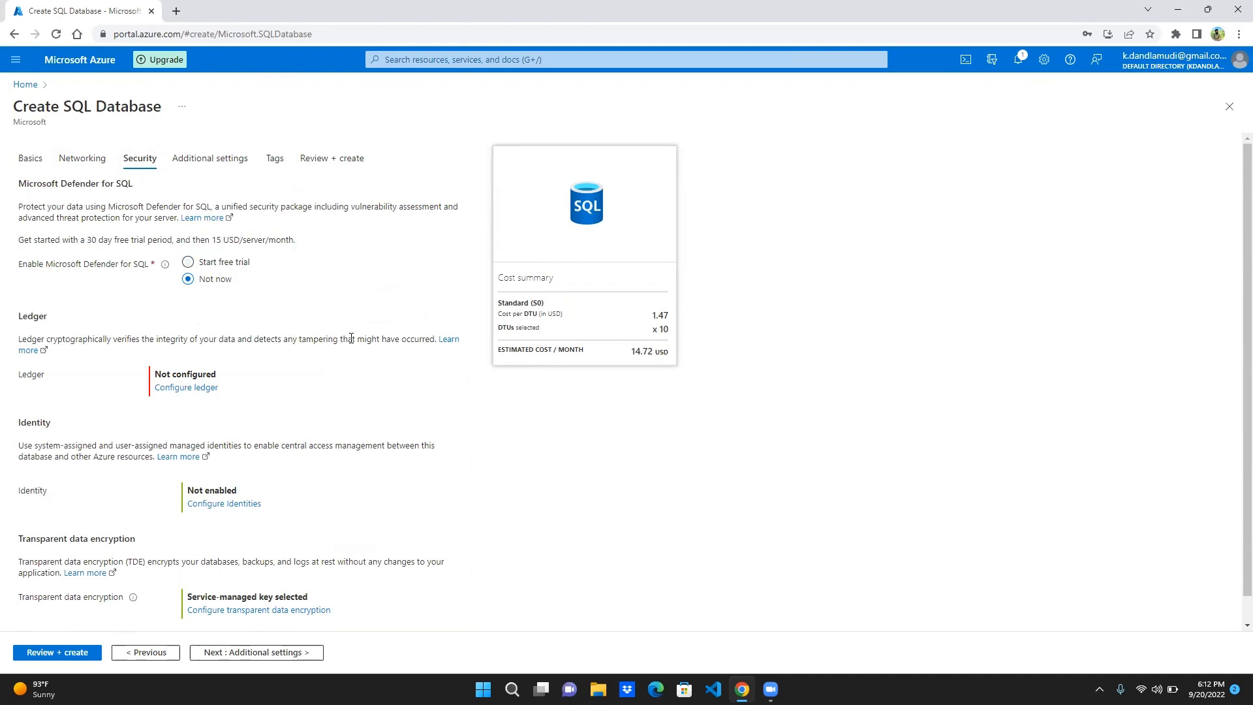
{"action": "scroll", "coordinate": [382, 504], "scroll_direction": "down", "scroll_amount": 1}
{"action": "scroll", "coordinate": [404, 626], "scroll_direction": "up", "scroll_amount": 1}
{"action": "scroll", "coordinate": [404, 634], "scroll_direction": "down", "scroll_amount": 1}
{"action": "scroll", "coordinate": [405, 634], "scroll_direction": "up", "scroll_amount": 1}
Review the configuration summary and create the payroll db database
{"action": "left_click", "coordinate": [331, 157]}
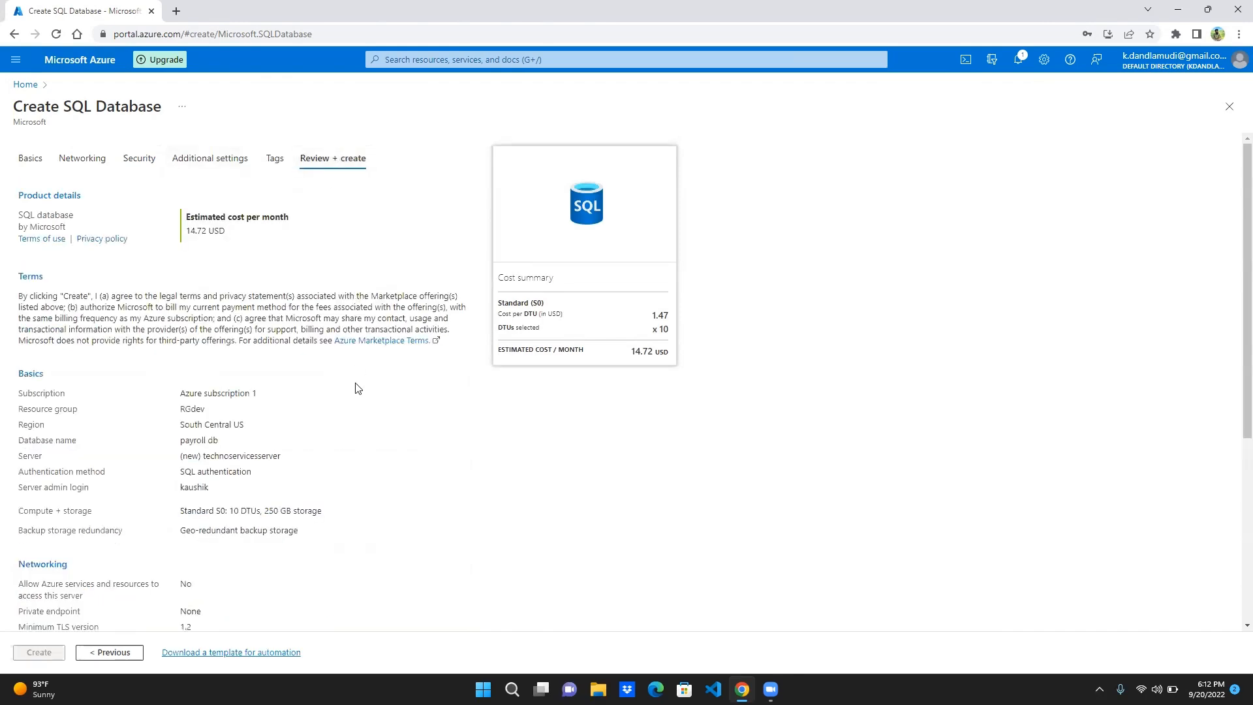
{"action": "scroll", "coordinate": [355, 389], "scroll_direction": "down", "scroll_amount": 5}
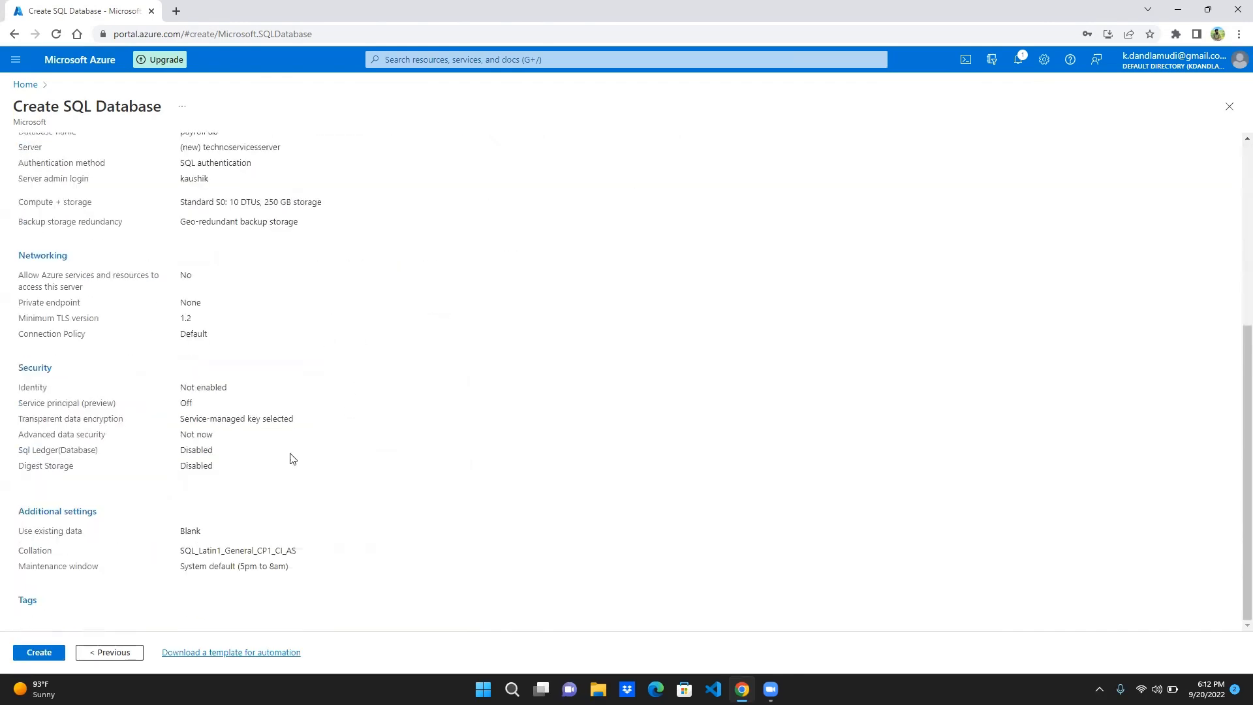
{"action": "left_click", "coordinate": [54, 655]}
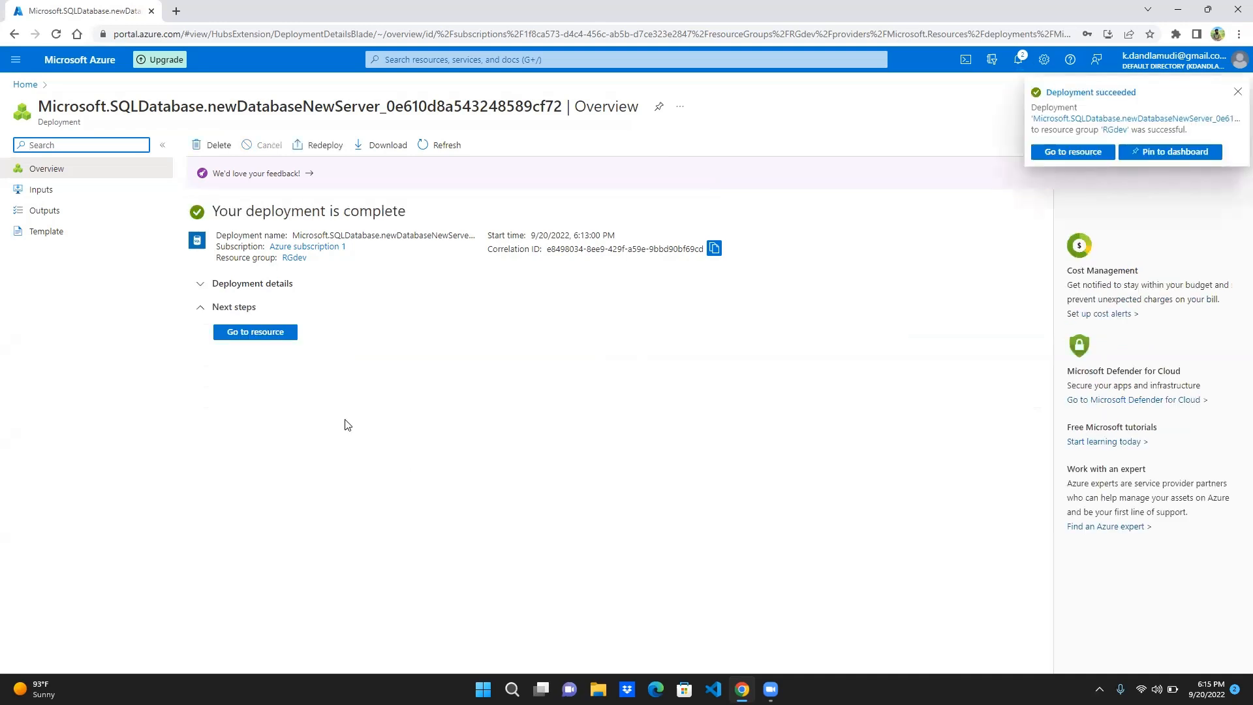
Open the overview of the deployed payroll db resource and copy its server name
{"action": "left_click", "coordinate": [248, 336]}
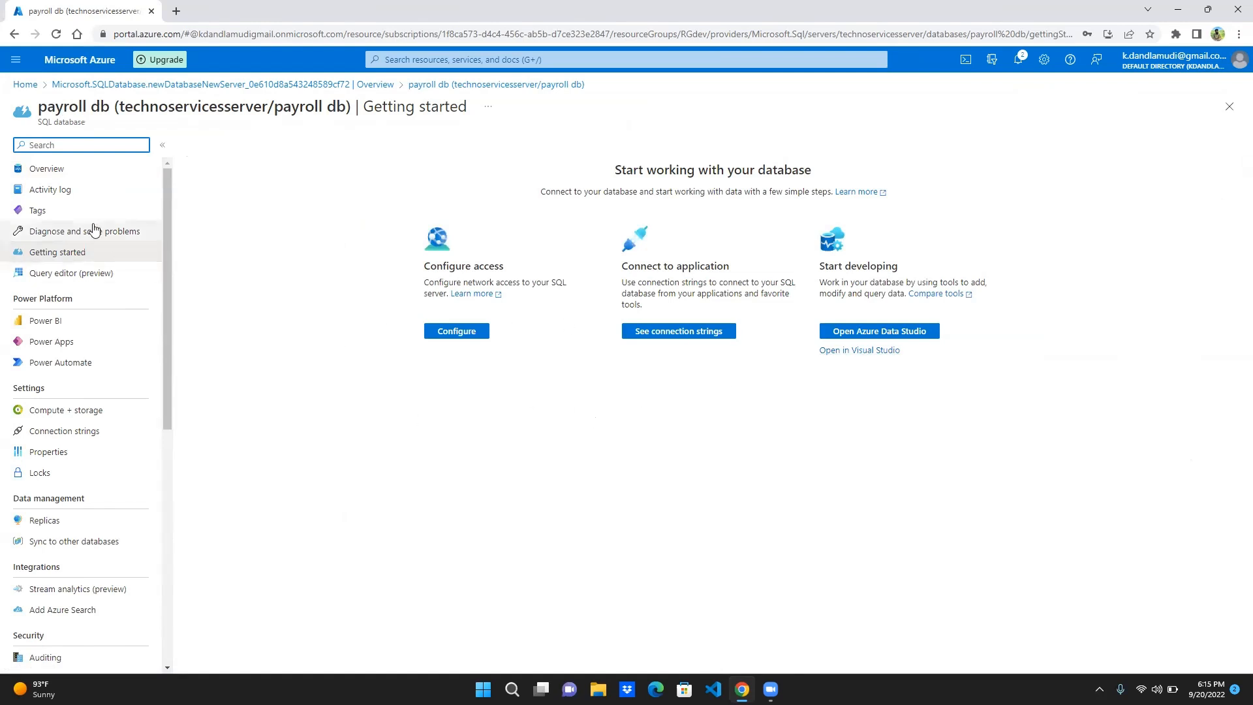
{"action": "left_click", "coordinate": [52, 172]}
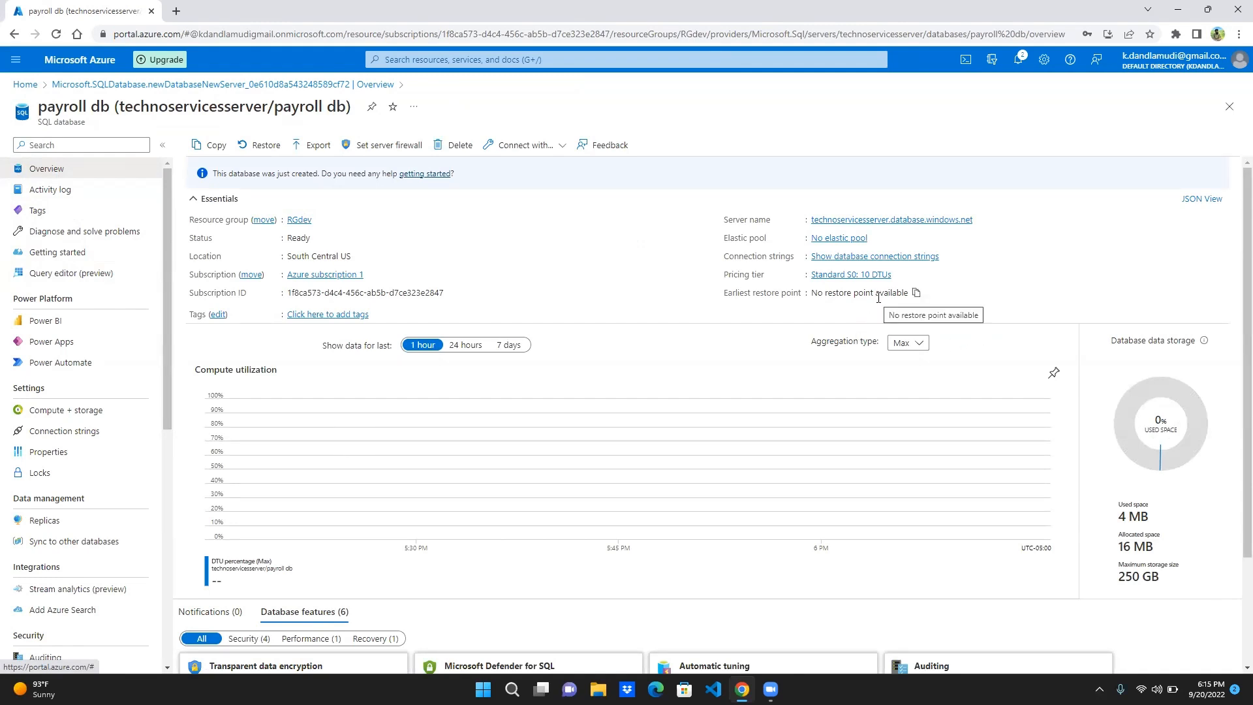
{"action": "left_click", "coordinate": [981, 221]}
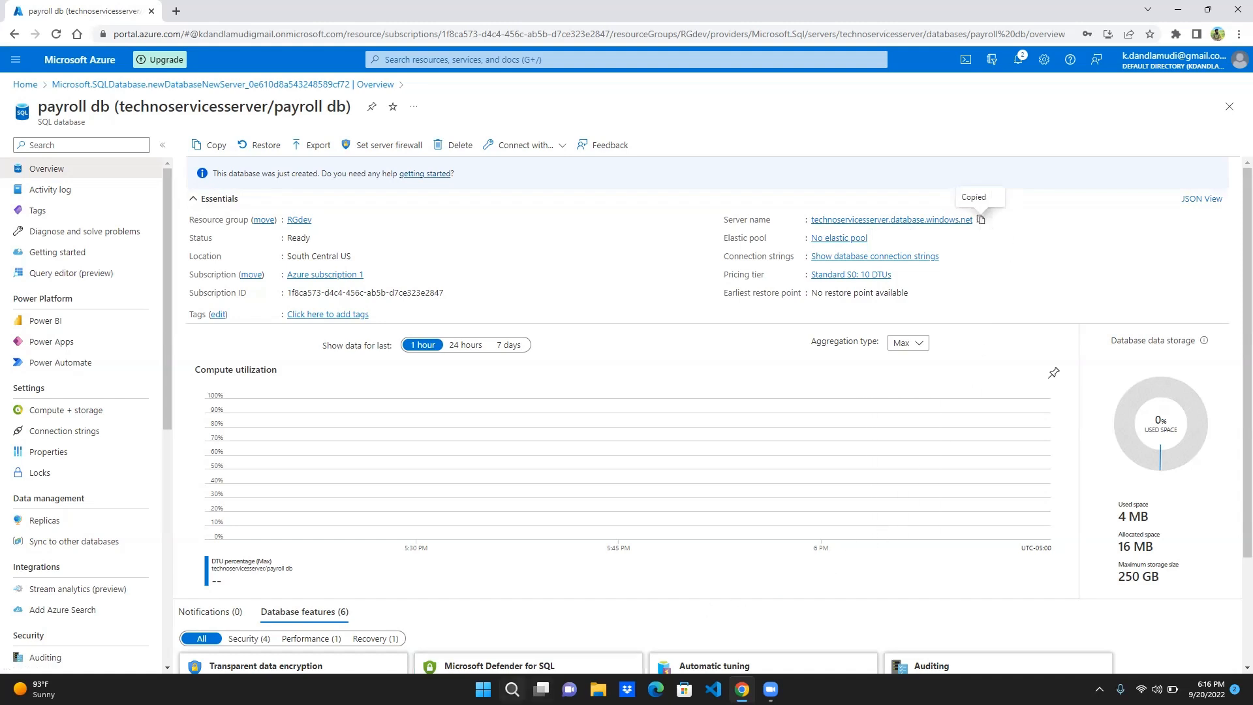
Examine the server firewall's public and private access settings and return to the payroll db overview
{"action": "mouse_move", "coordinate": [512, 689]}
{"action": "left_click", "coordinate": [405, 144]}
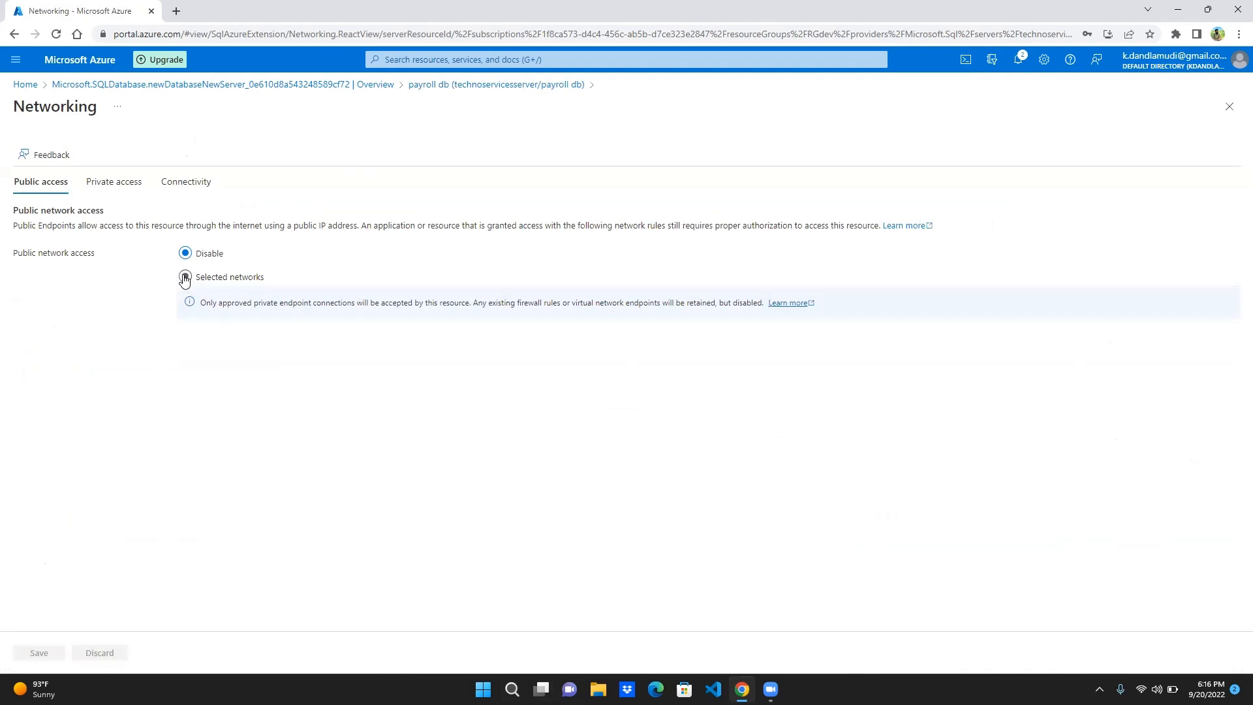
{"action": "left_click", "coordinate": [127, 191]}
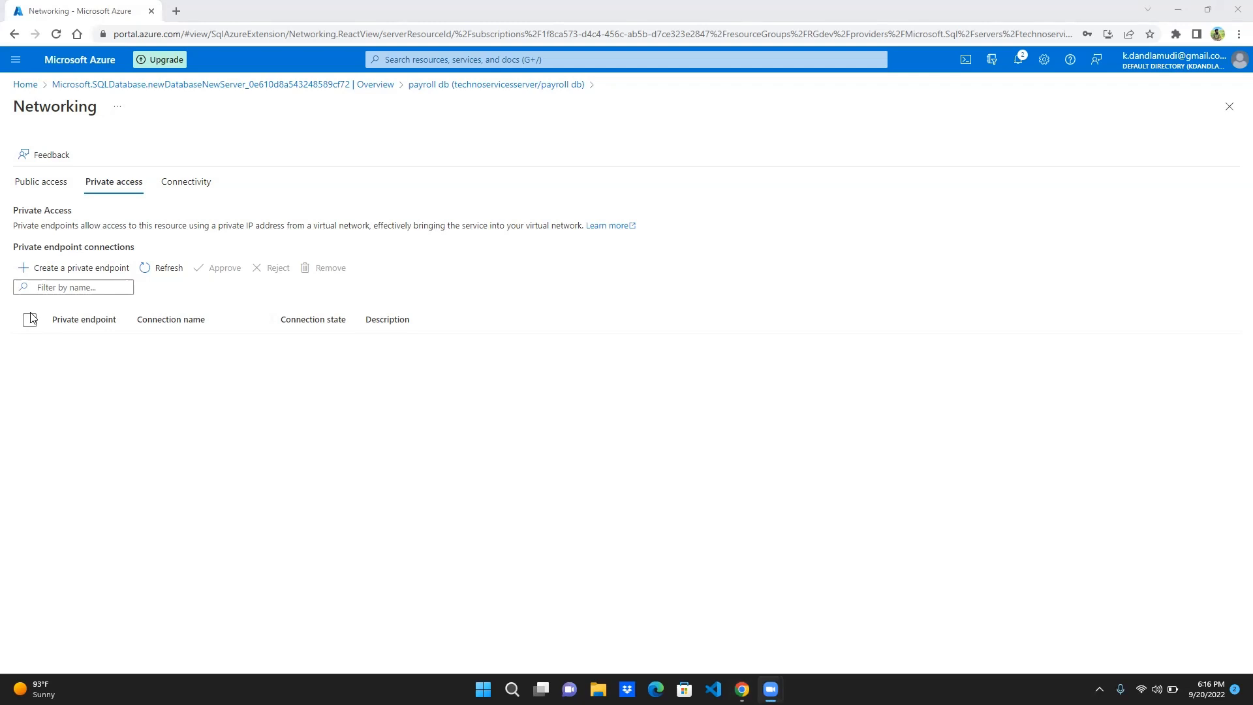
{"action": "left_click", "coordinate": [675, 382]}
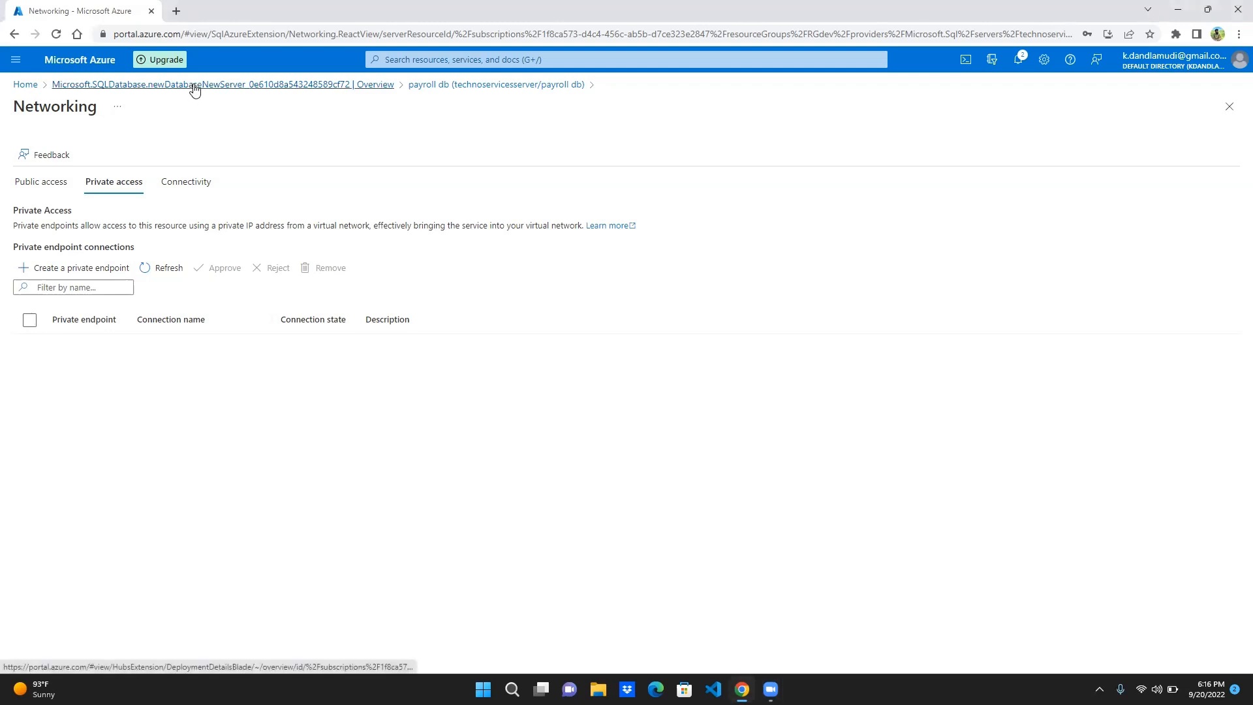
{"action": "left_click", "coordinate": [194, 86]}
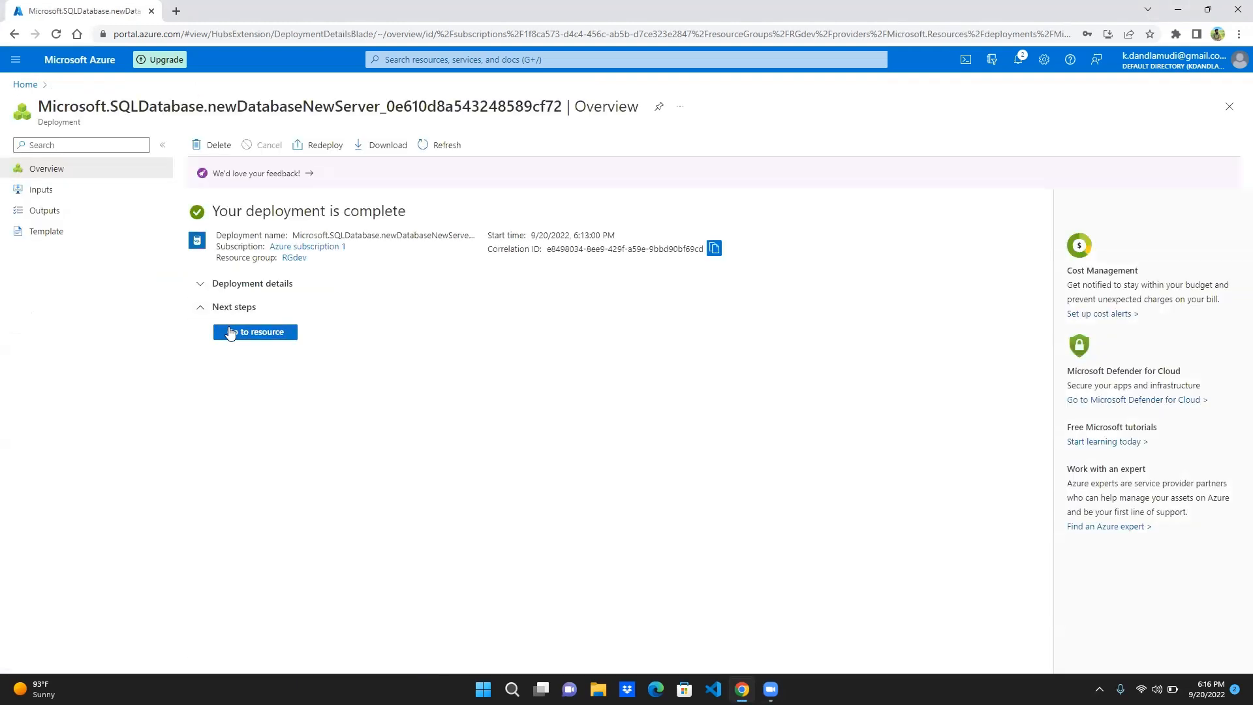
{"action": "left_click", "coordinate": [236, 334]}
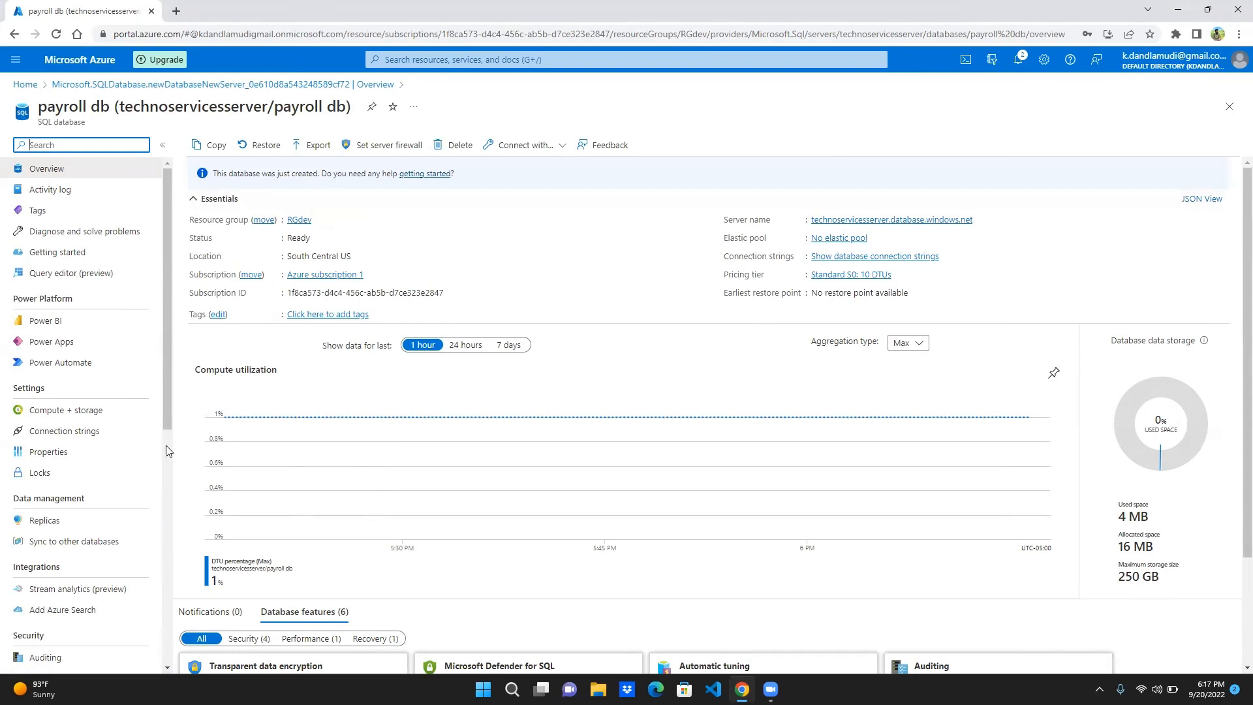
Try to log in to the database's query editor with SQL server authentication and return to the overview, discarding unsaved edits
{"action": "scroll", "coordinate": [168, 451], "scroll_direction": "down", "scroll_amount": 7}
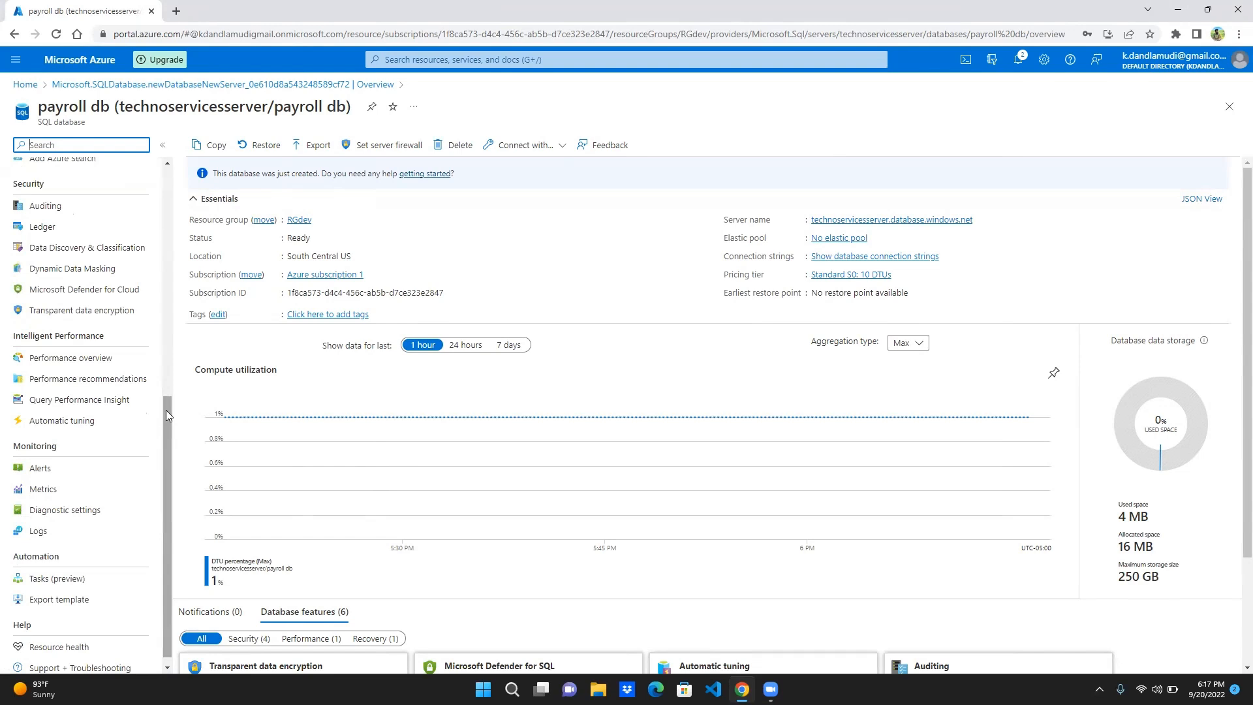
{"action": "scroll", "coordinate": [170, 311], "scroll_direction": "up", "scroll_amount": 7}
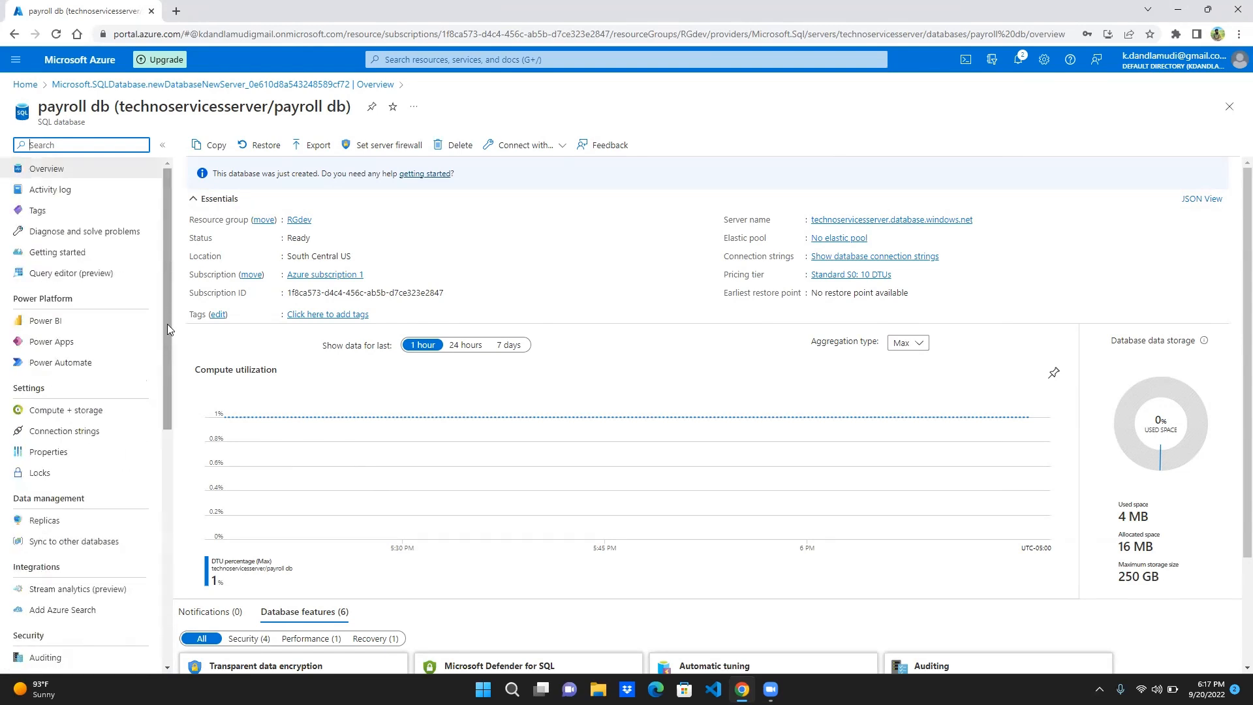
{"action": "left_click", "coordinate": [101, 274]}
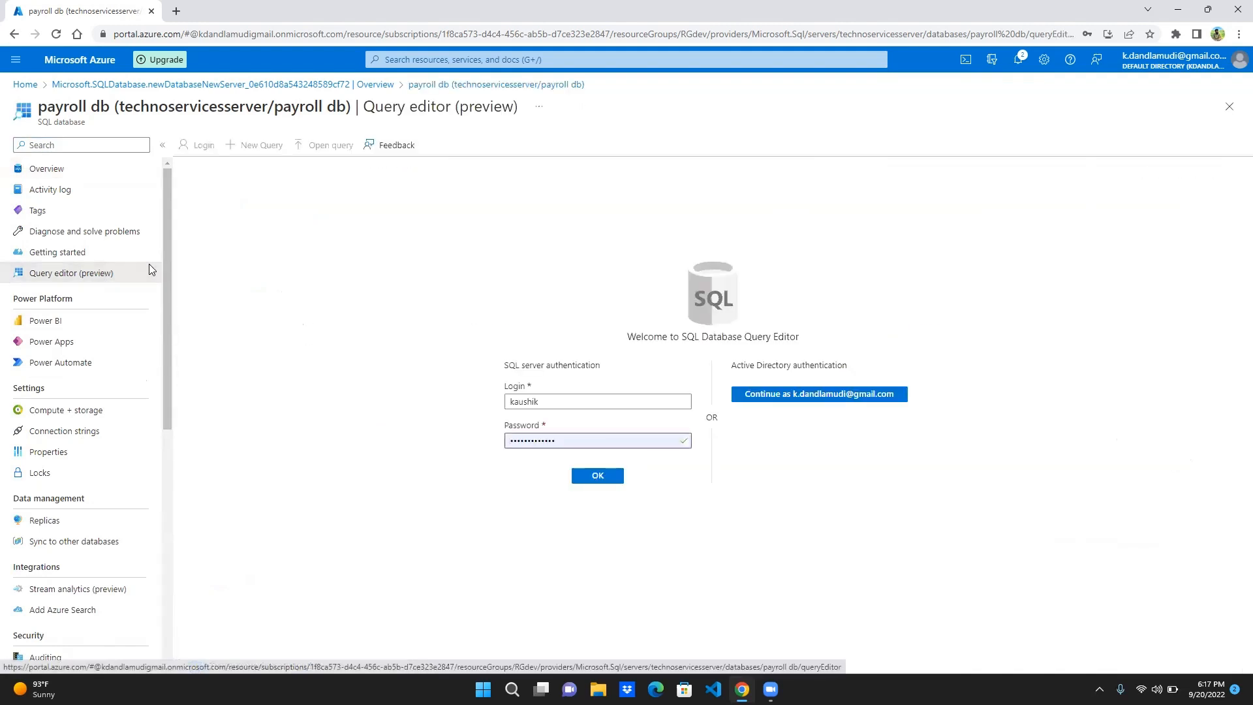
{"action": "left_click", "coordinate": [589, 477]}
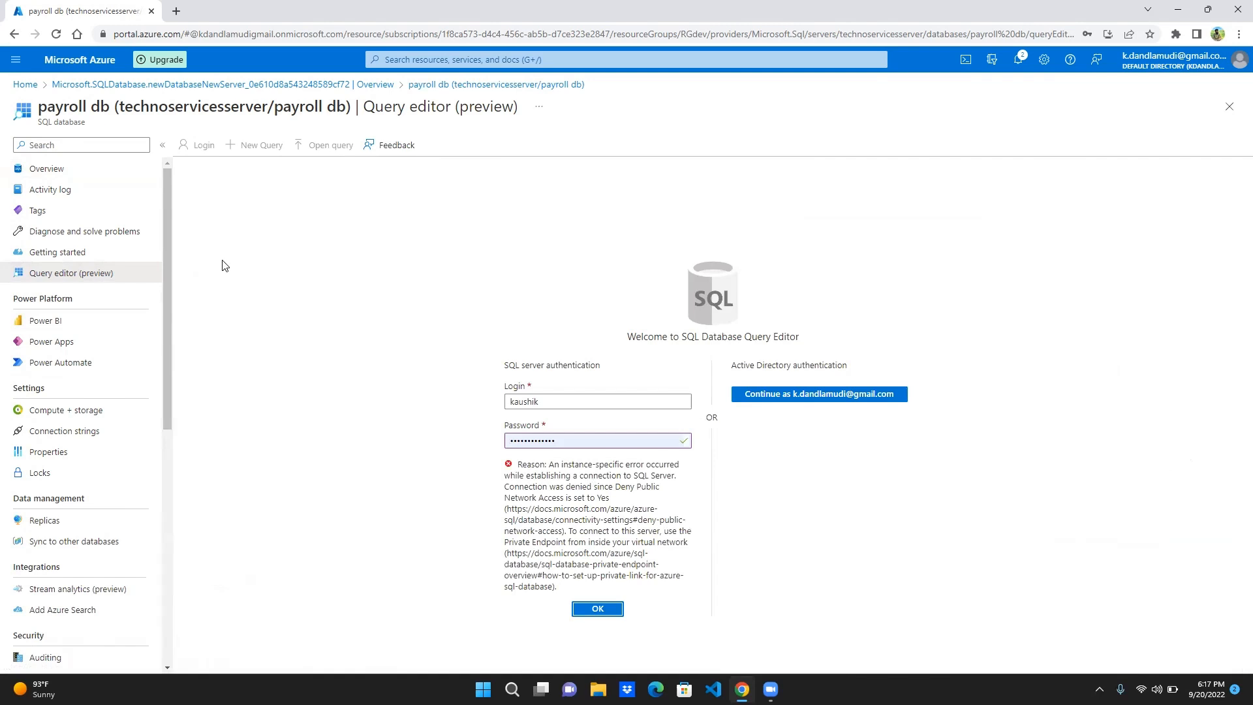
{"action": "left_click", "coordinate": [55, 168]}
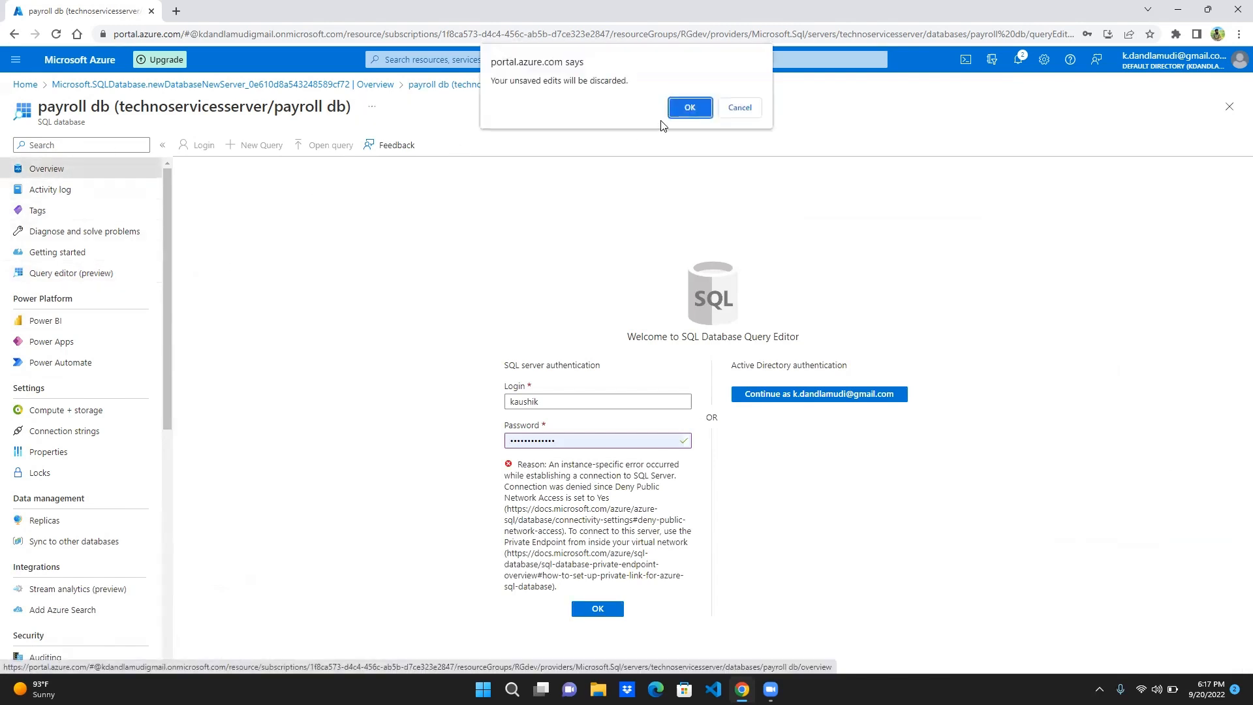
{"action": "left_click", "coordinate": [681, 107]}
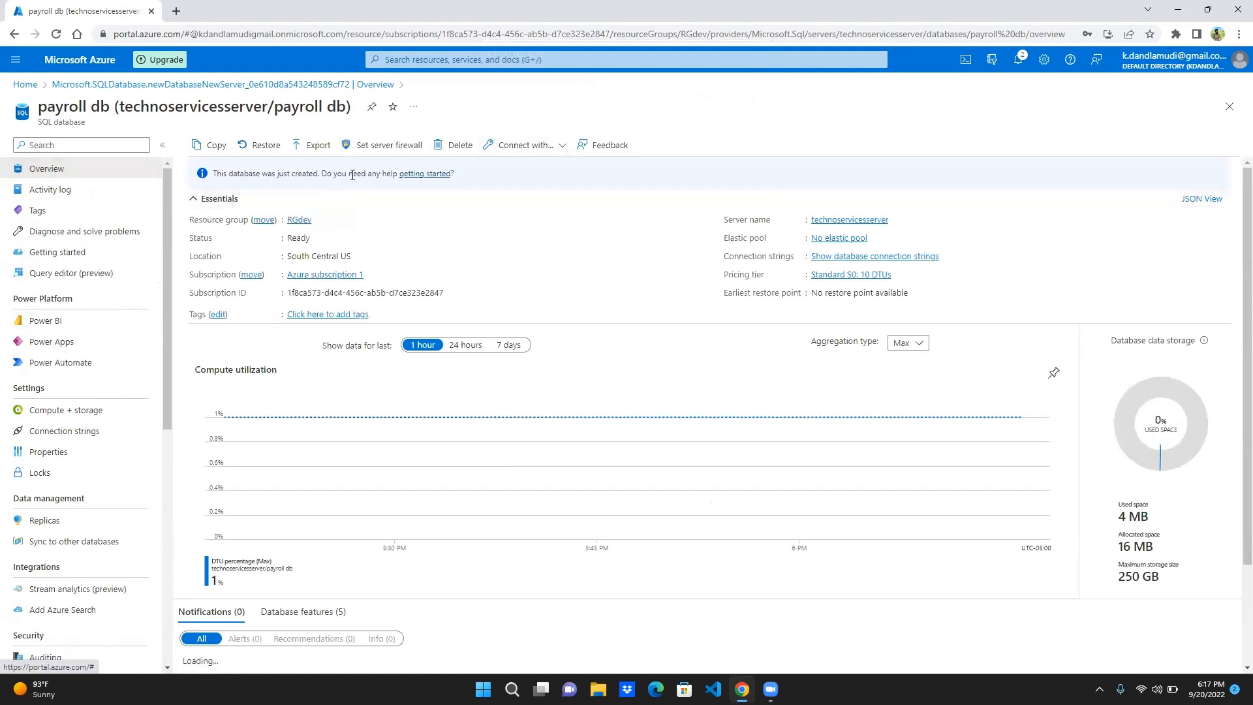
Set the server's public network access to Selected networks and add a firewall rule for the client's IPv4 address
{"action": "left_click", "coordinate": [387, 145]}
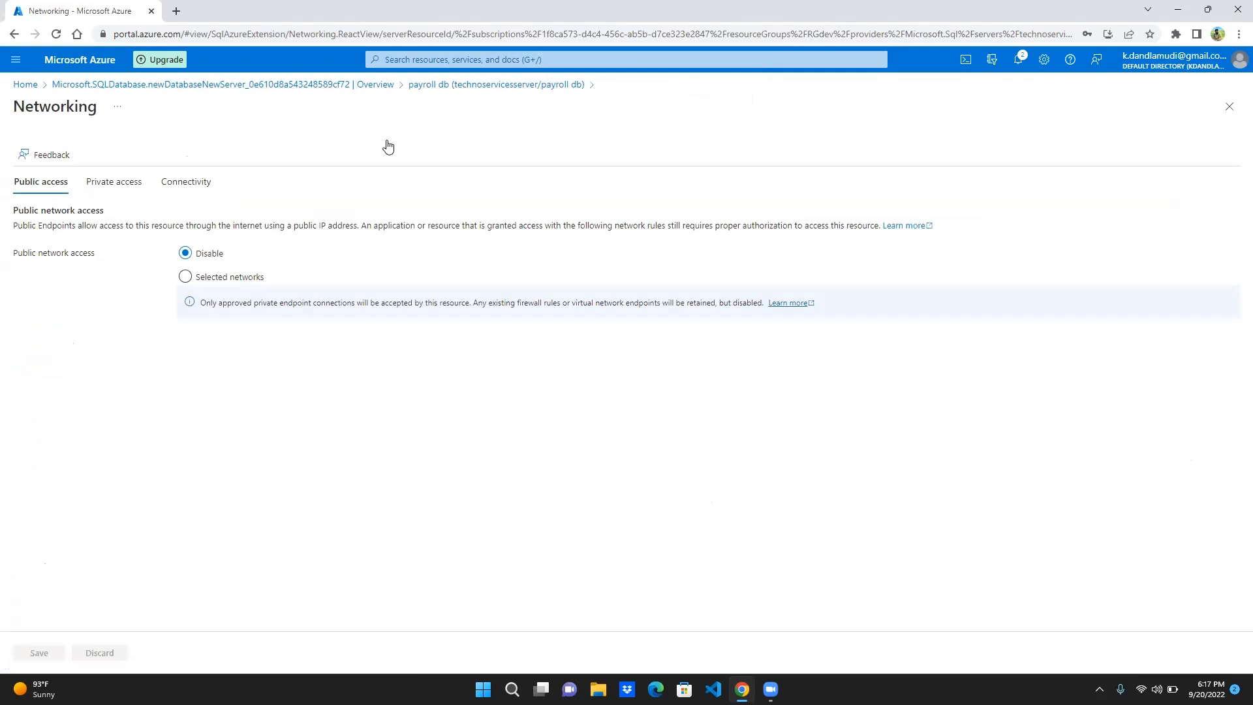
{"action": "left_click", "coordinate": [185, 277]}
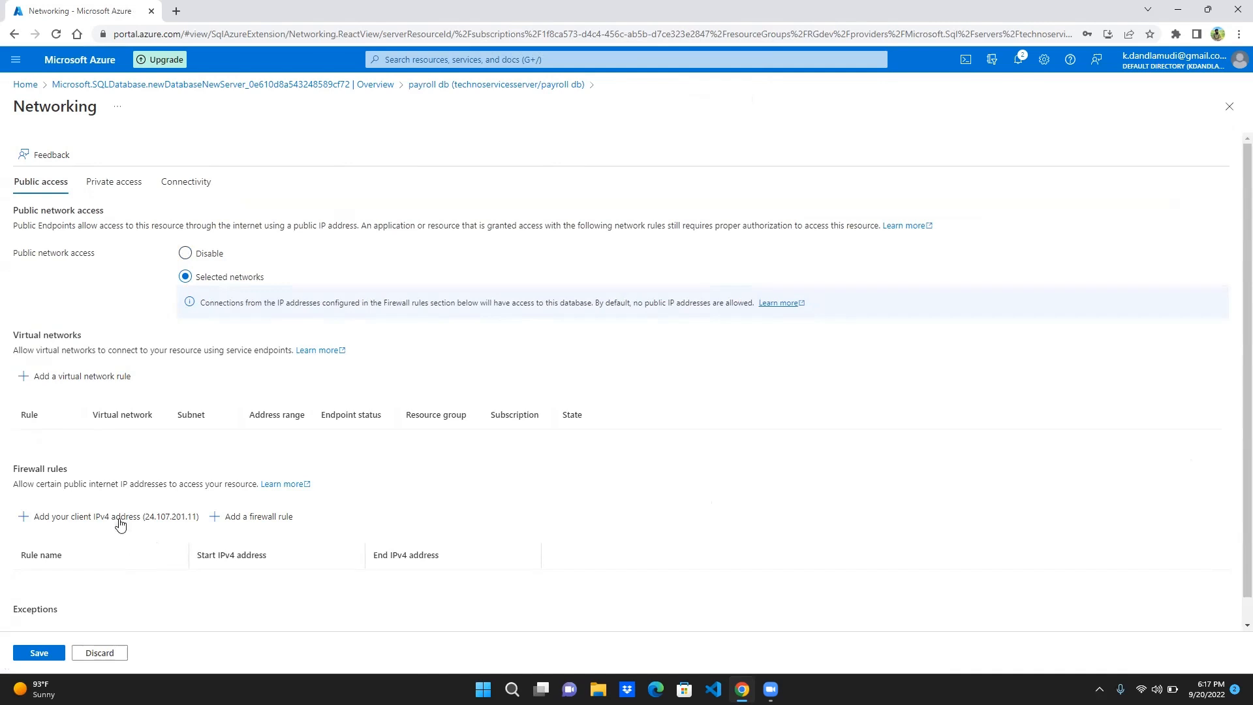
{"action": "left_click", "coordinate": [112, 518]}
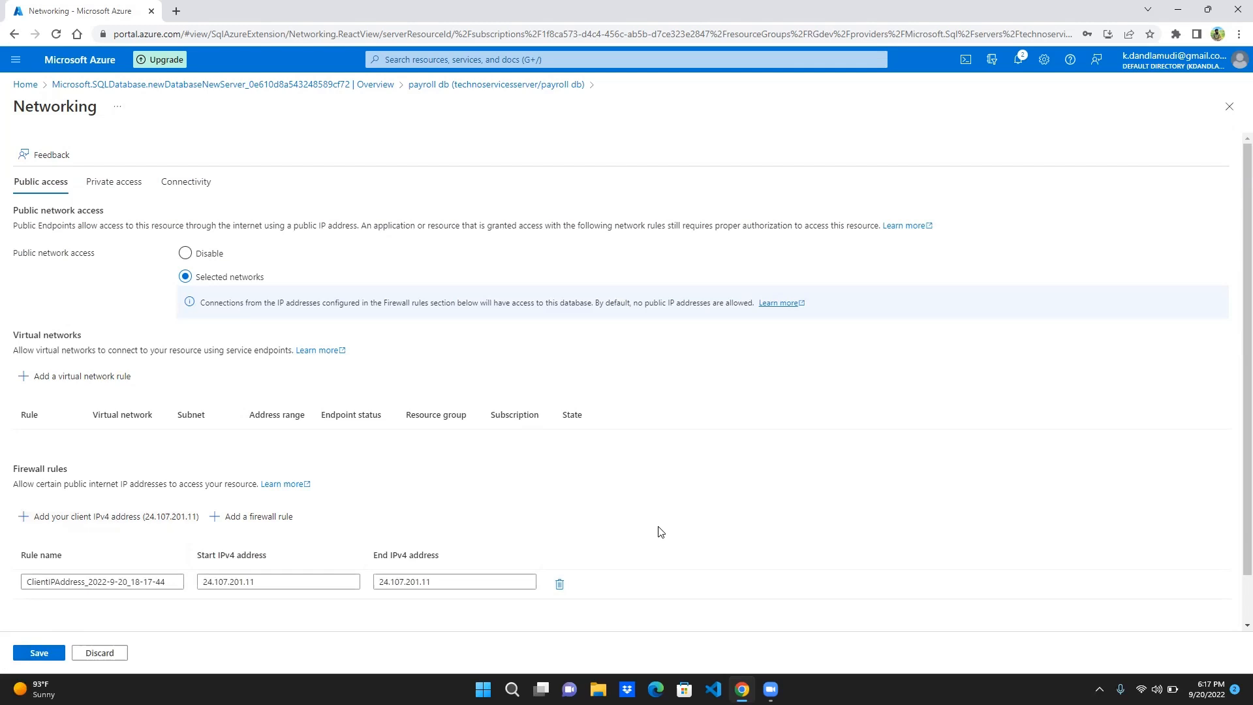
Allow Azure services and resources to access the server and save the networking settings
{"action": "scroll", "coordinate": [658, 532], "scroll_direction": "down", "scroll_amount": 1}
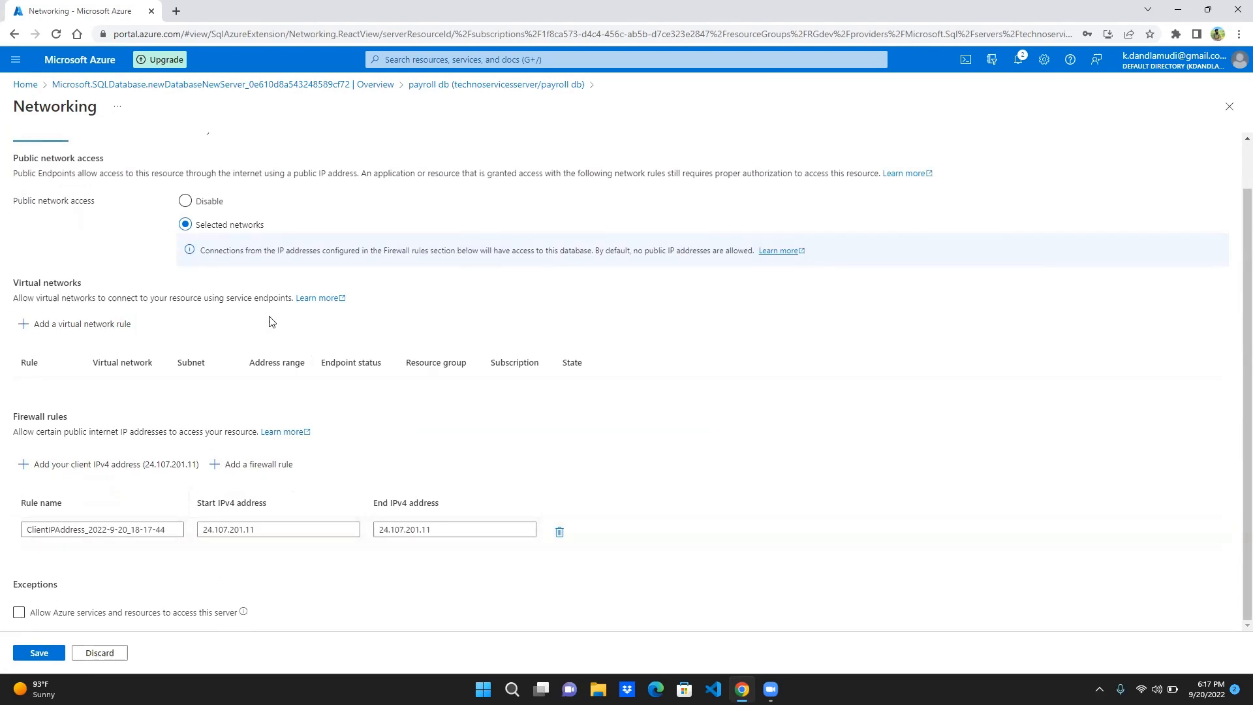
{"action": "left_click", "coordinate": [19, 613]}
{"action": "left_click", "coordinate": [38, 655]}
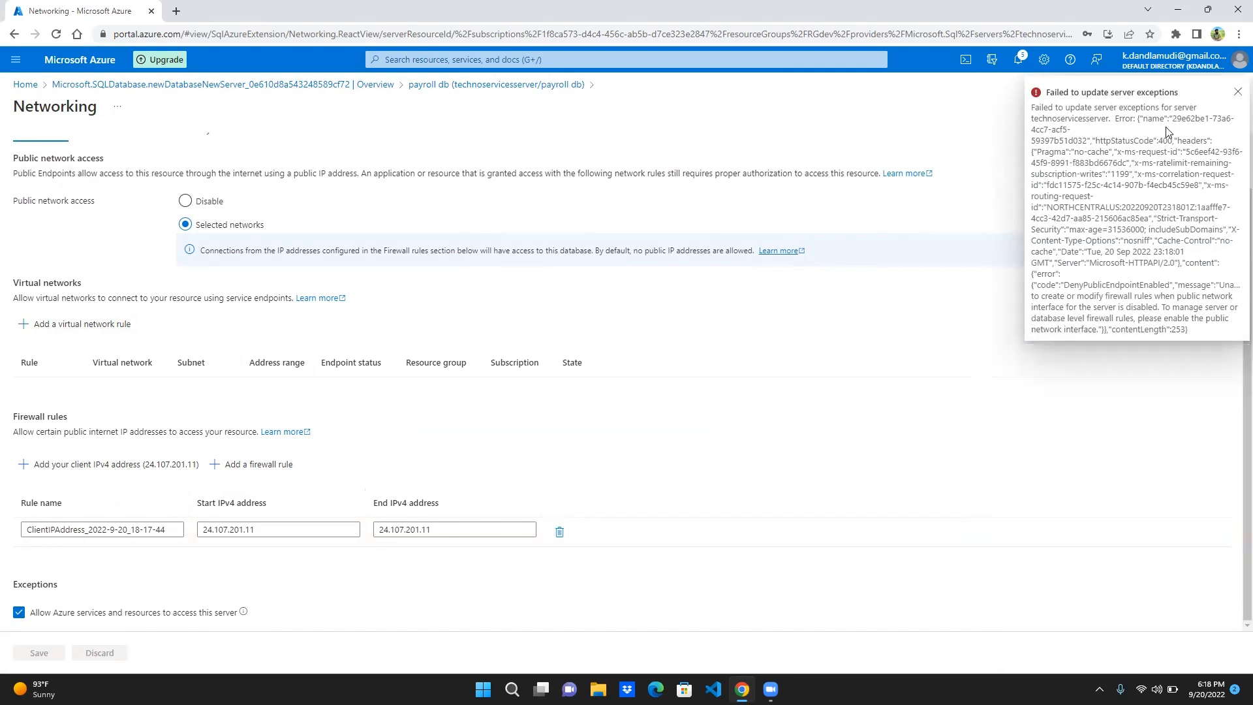
{"action": "left_click", "coordinate": [1237, 91]}
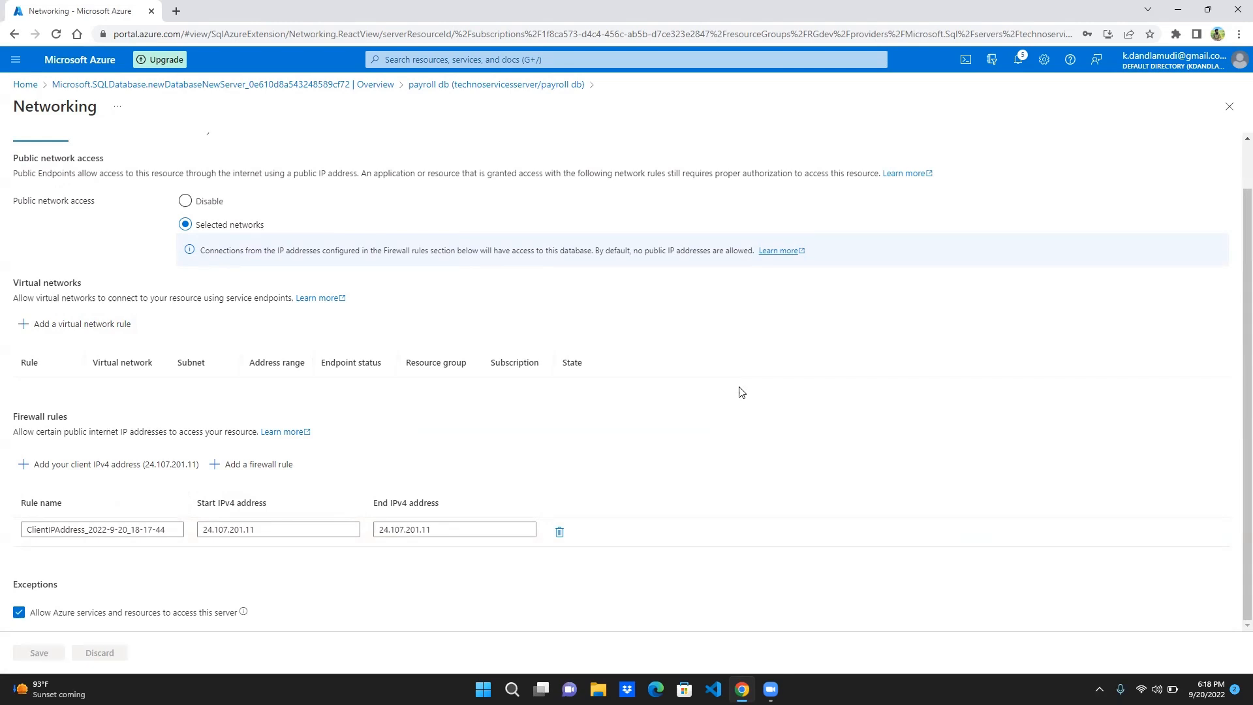
Check the server's public access, private access and connectivity settings and return to the deployment overview
{"action": "scroll", "coordinate": [741, 392], "scroll_direction": "up", "scroll_amount": 1}
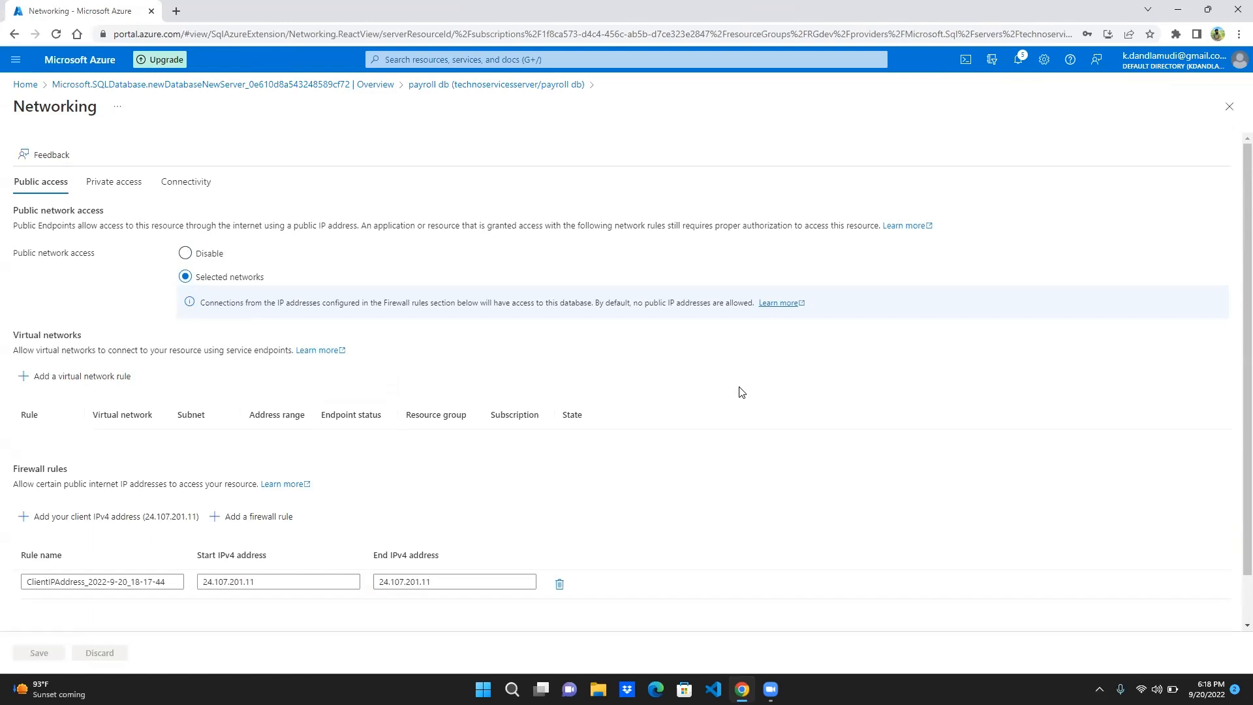
{"action": "scroll", "coordinate": [741, 391], "scroll_direction": "down", "scroll_amount": 1}
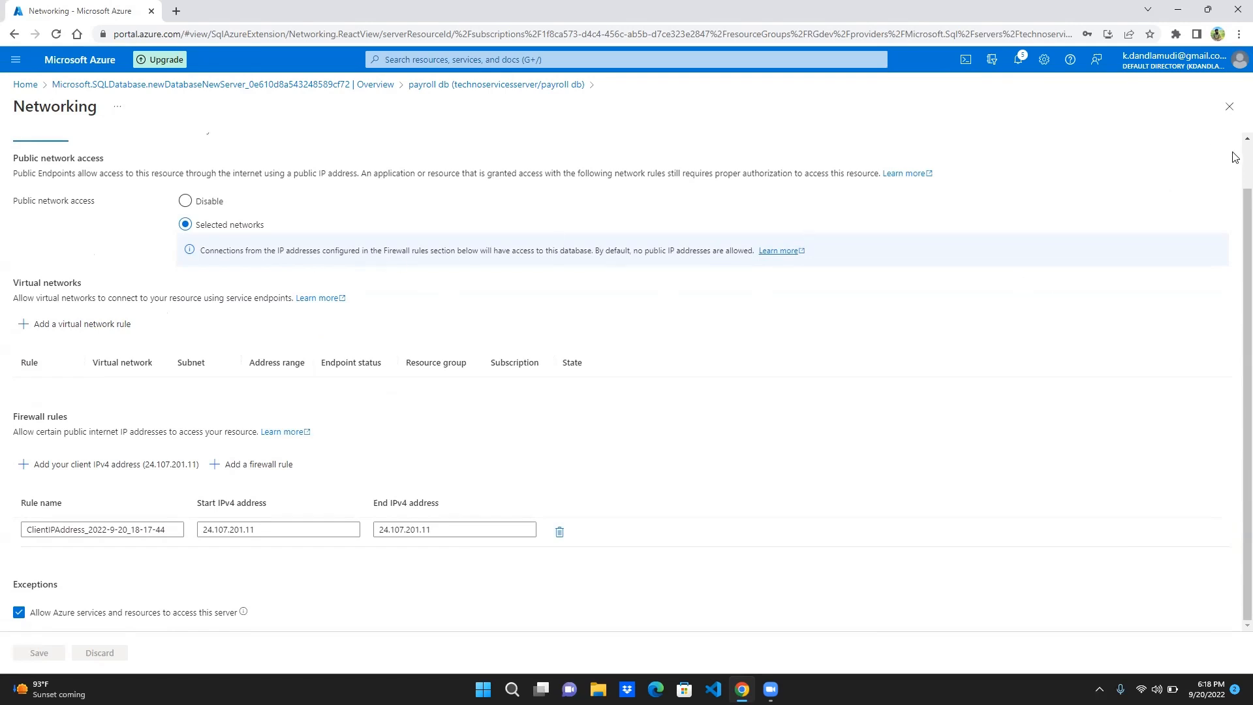
{"action": "scroll", "coordinate": [1234, 160], "scroll_direction": "up", "scroll_amount": 1}
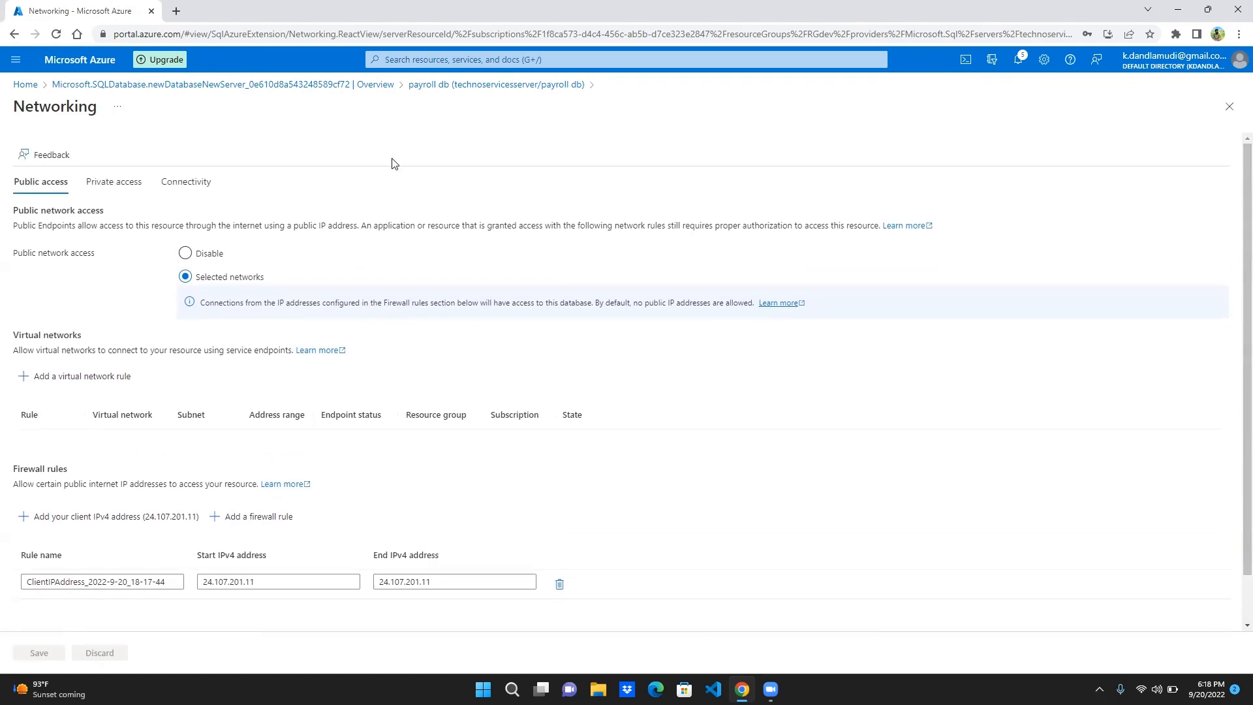
{"action": "left_click", "coordinate": [113, 185]}
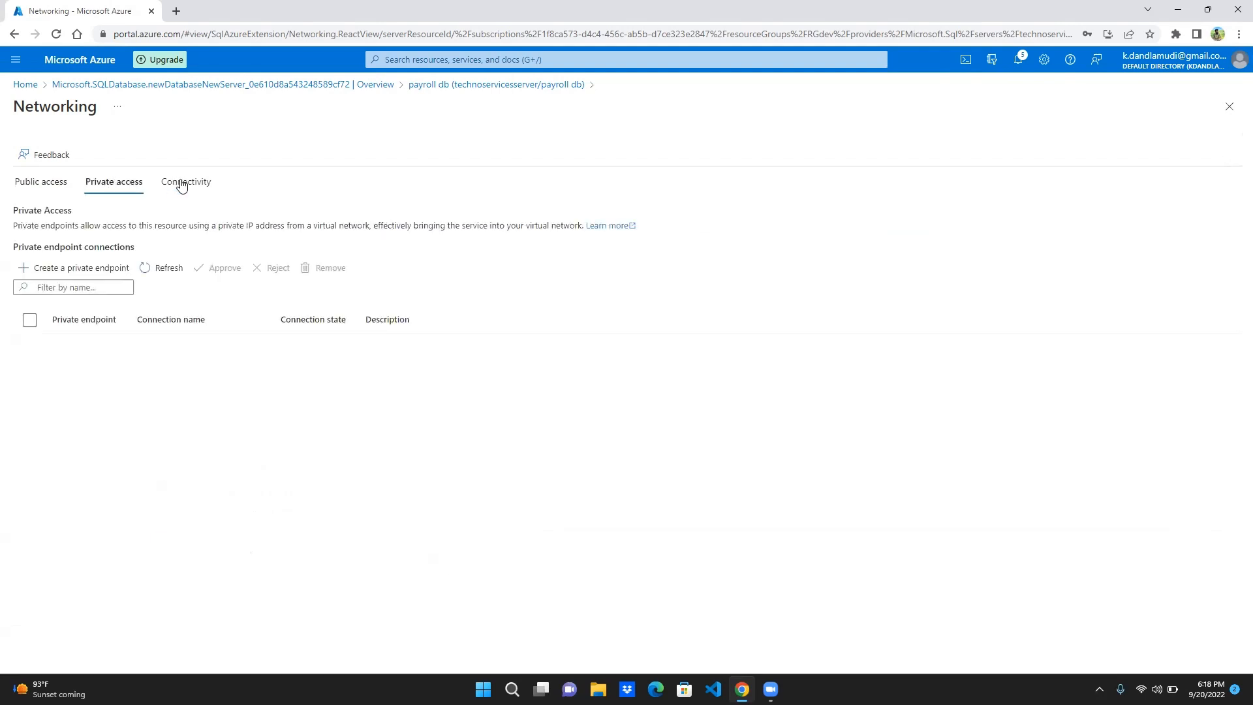
{"action": "left_click", "coordinate": [182, 186]}
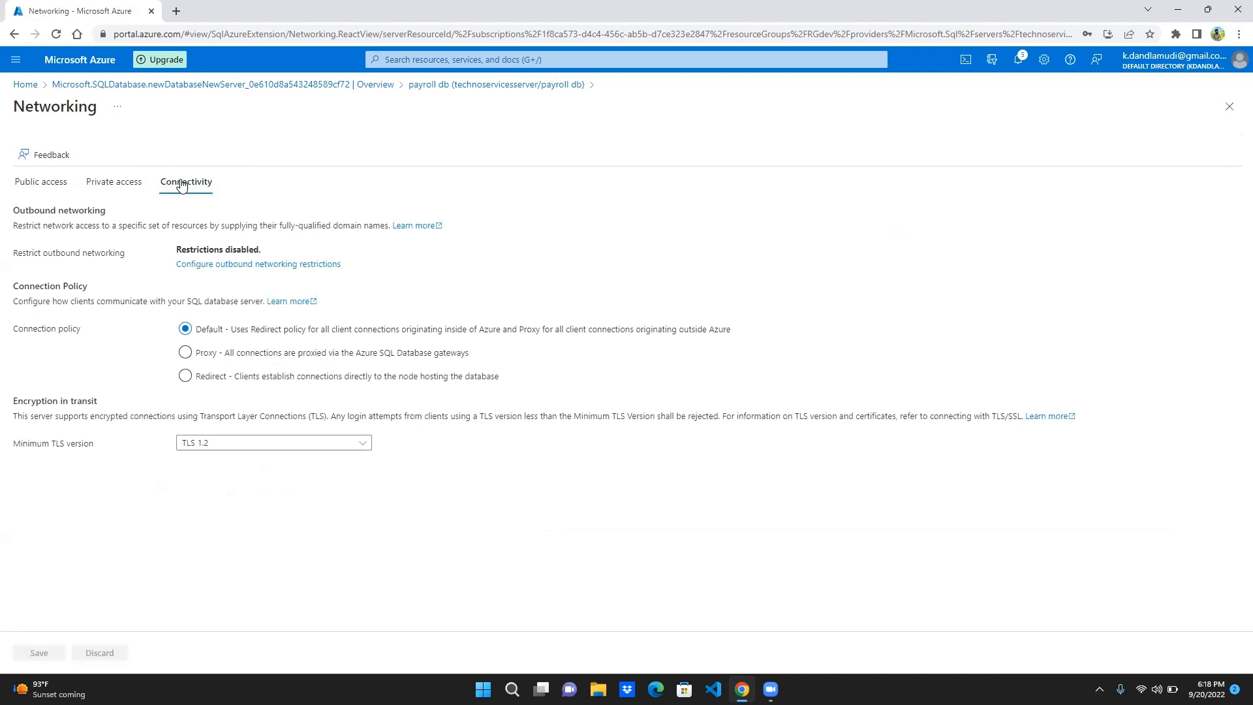
{"action": "left_click", "coordinate": [54, 187]}
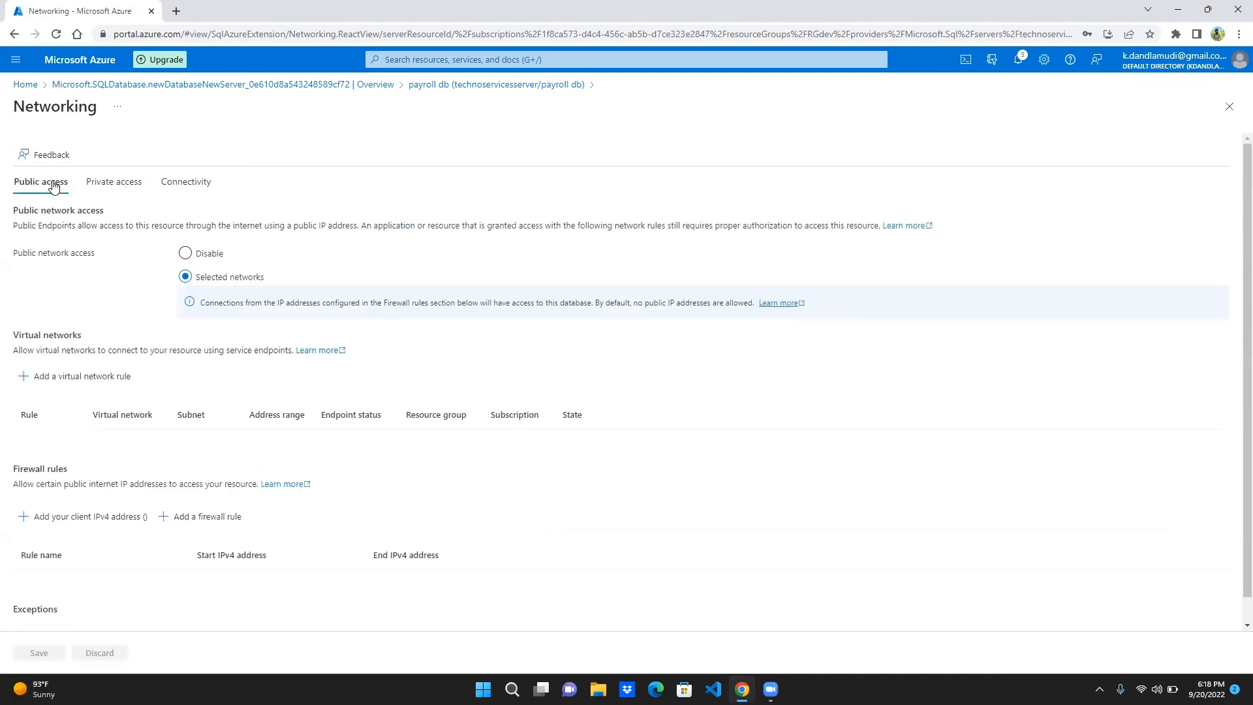
{"action": "left_click", "coordinate": [200, 85]}
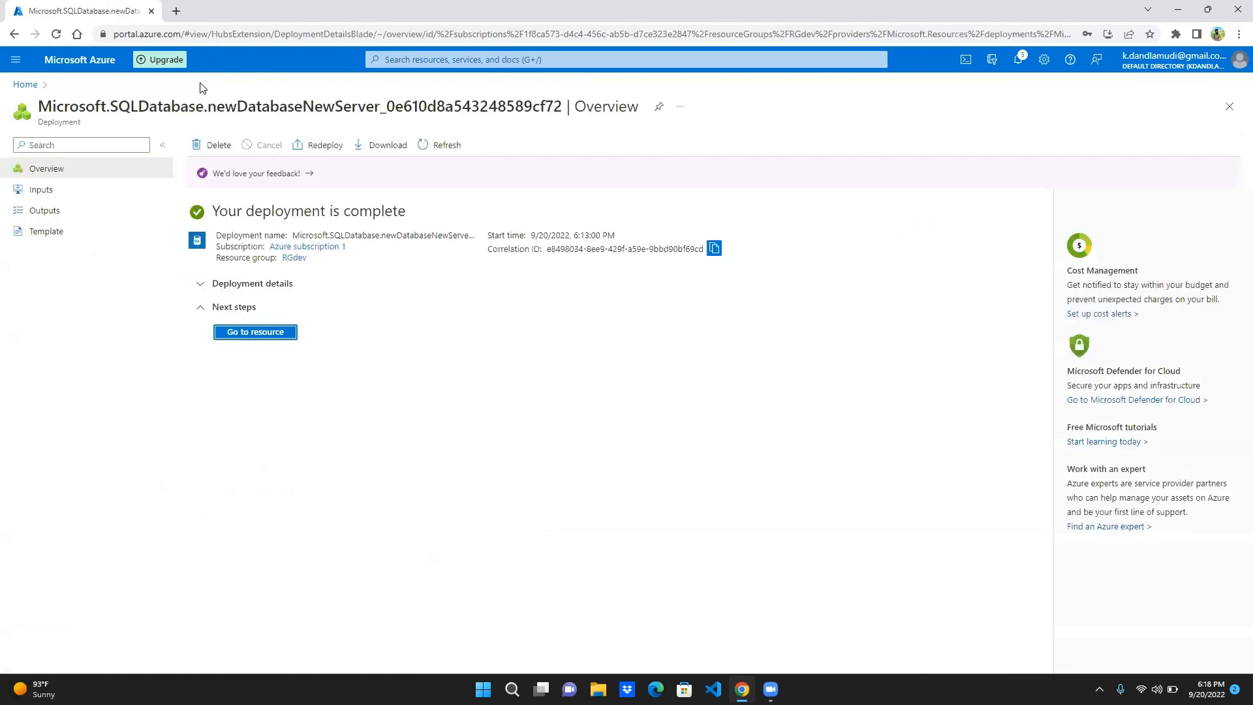
Try to log in to payroll db's query editor with the SQL server login and password, discarding unsaved edits to return to the deployment overview
{"action": "left_click", "coordinate": [266, 334]}
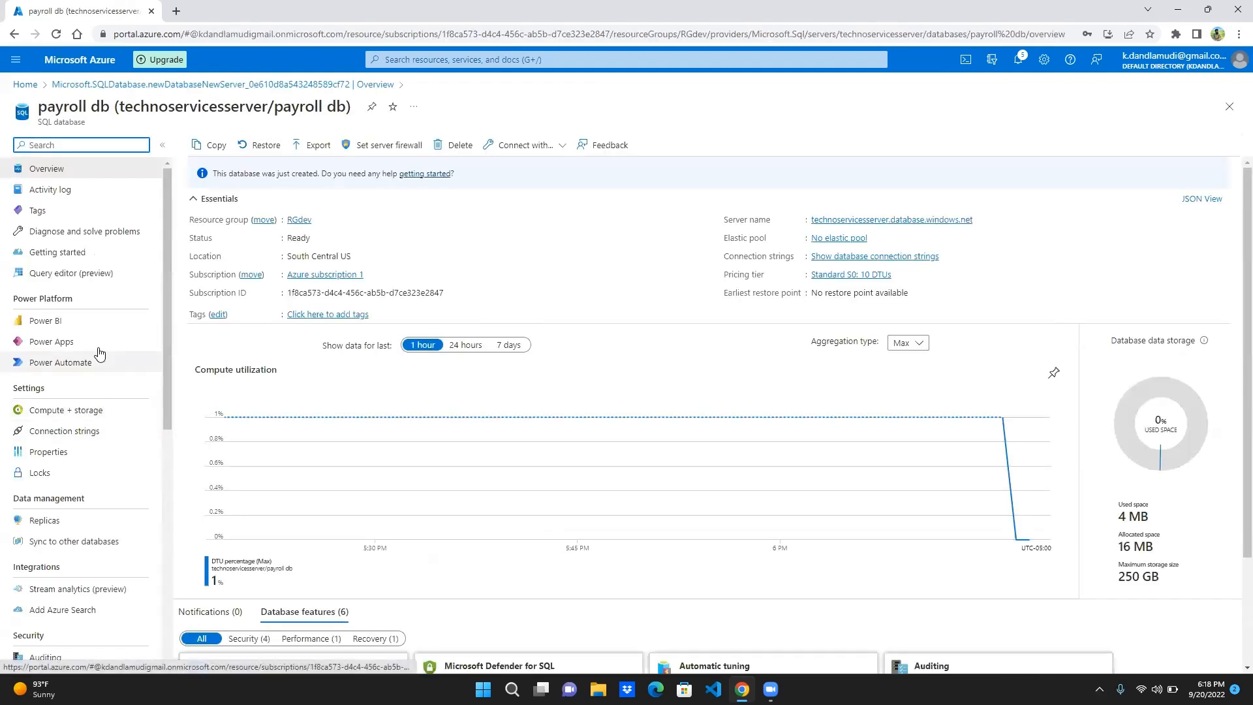
{"action": "left_click", "coordinate": [107, 278]}
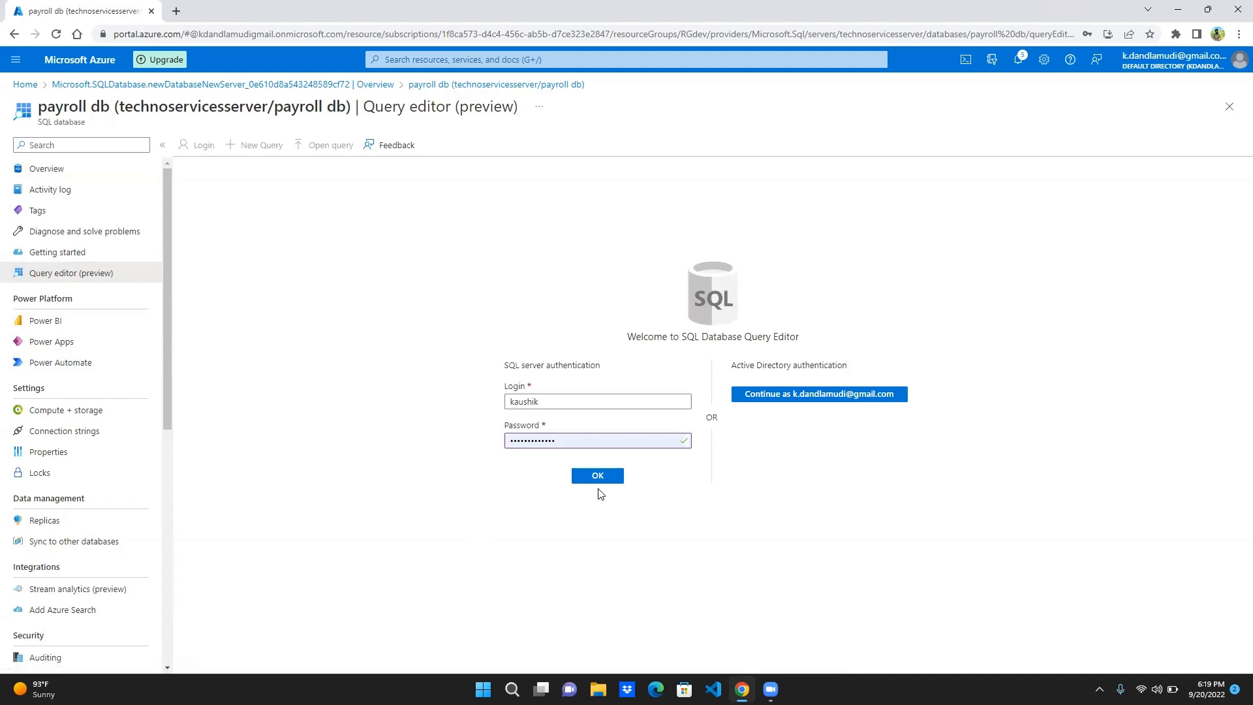
{"action": "left_click", "coordinate": [604, 477]}
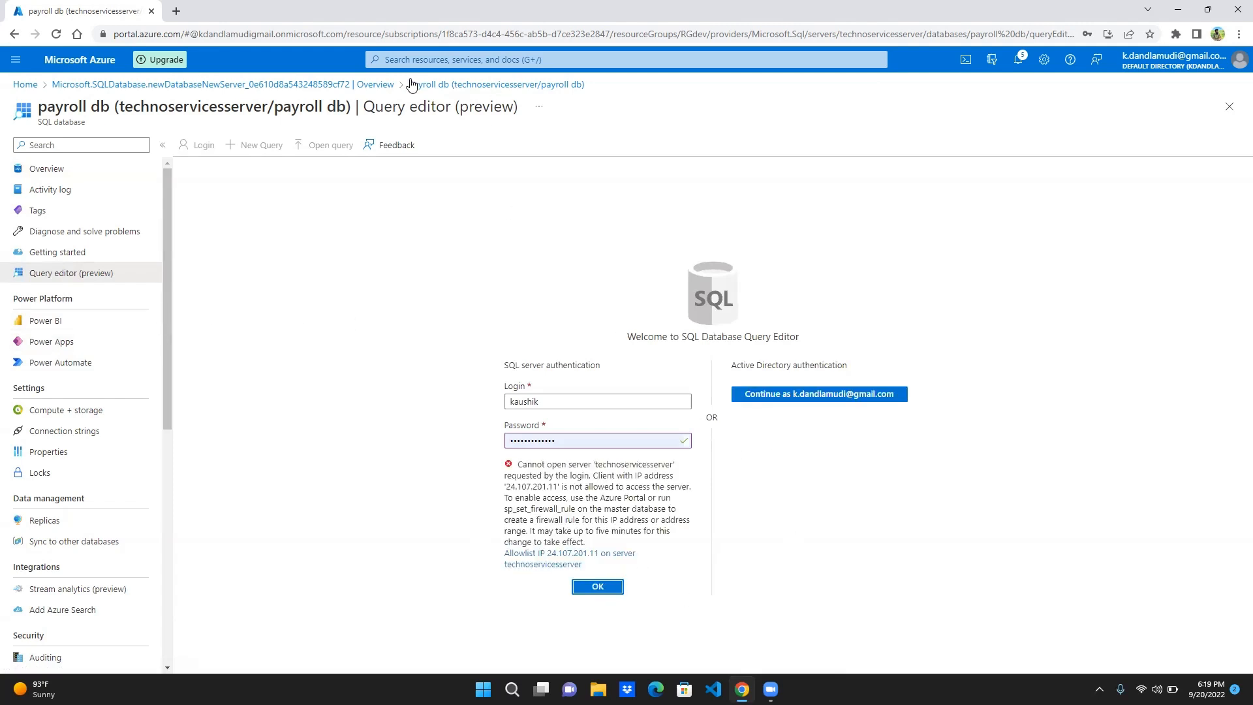
{"action": "left_click", "coordinate": [314, 91]}
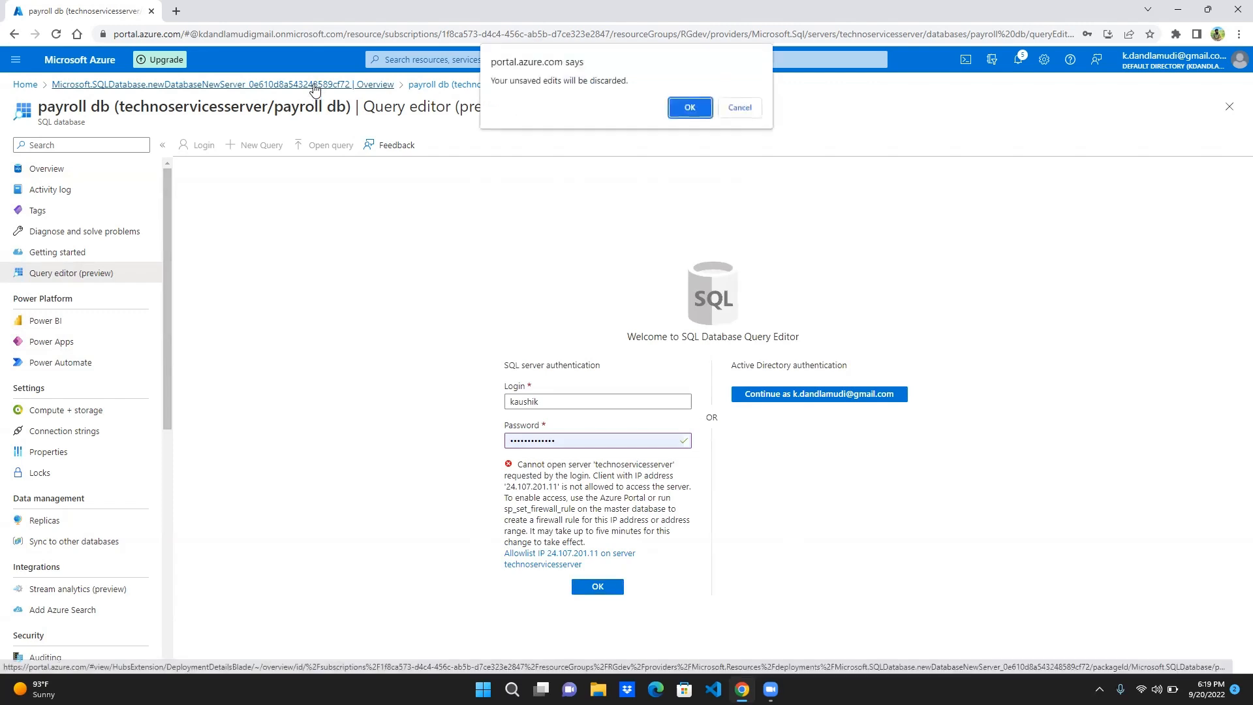
{"action": "left_click", "coordinate": [687, 107]}
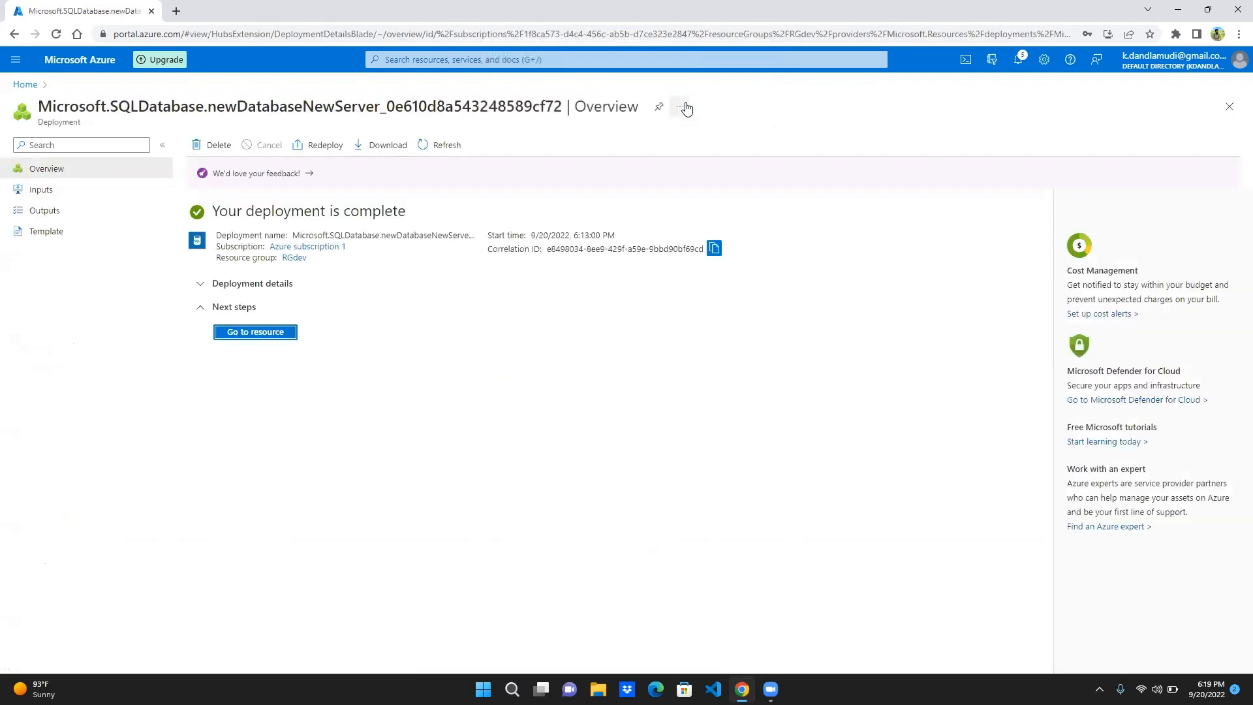
Add the client's IPv4 address as a firewall rule in the networking settings of payroll db's server and save it
{"action": "left_click", "coordinate": [255, 334]}
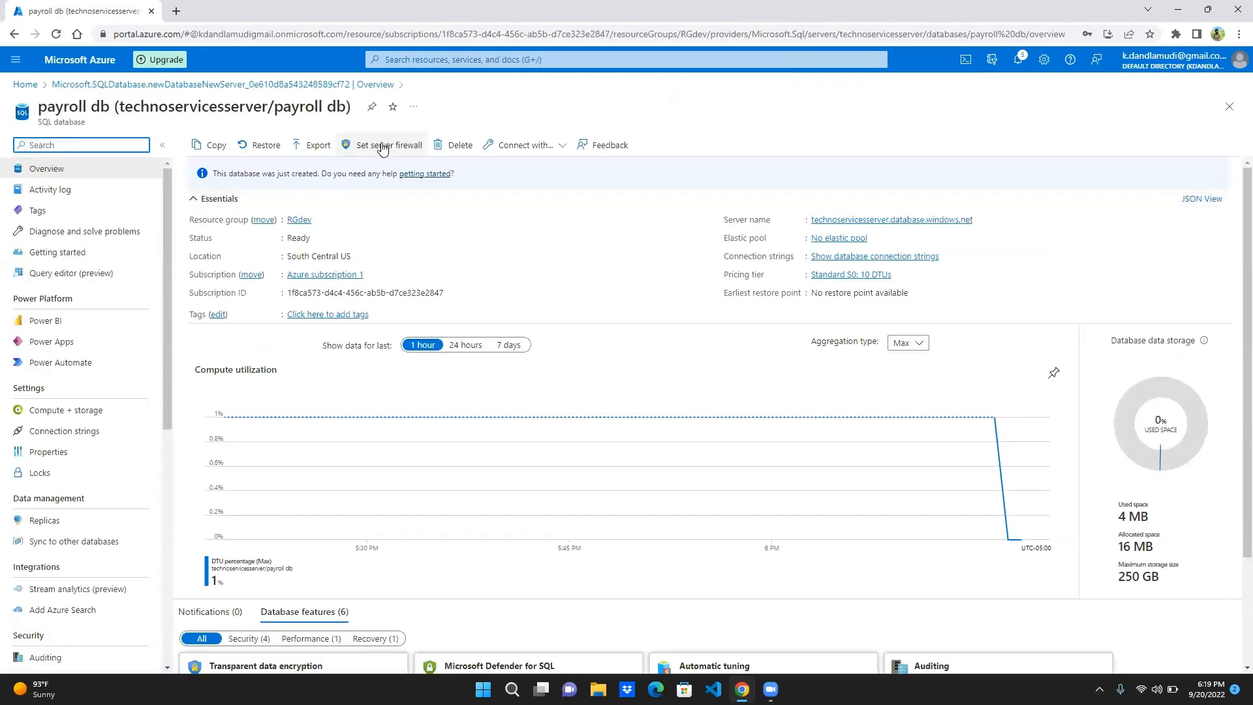
{"action": "left_click", "coordinate": [559, 147]}
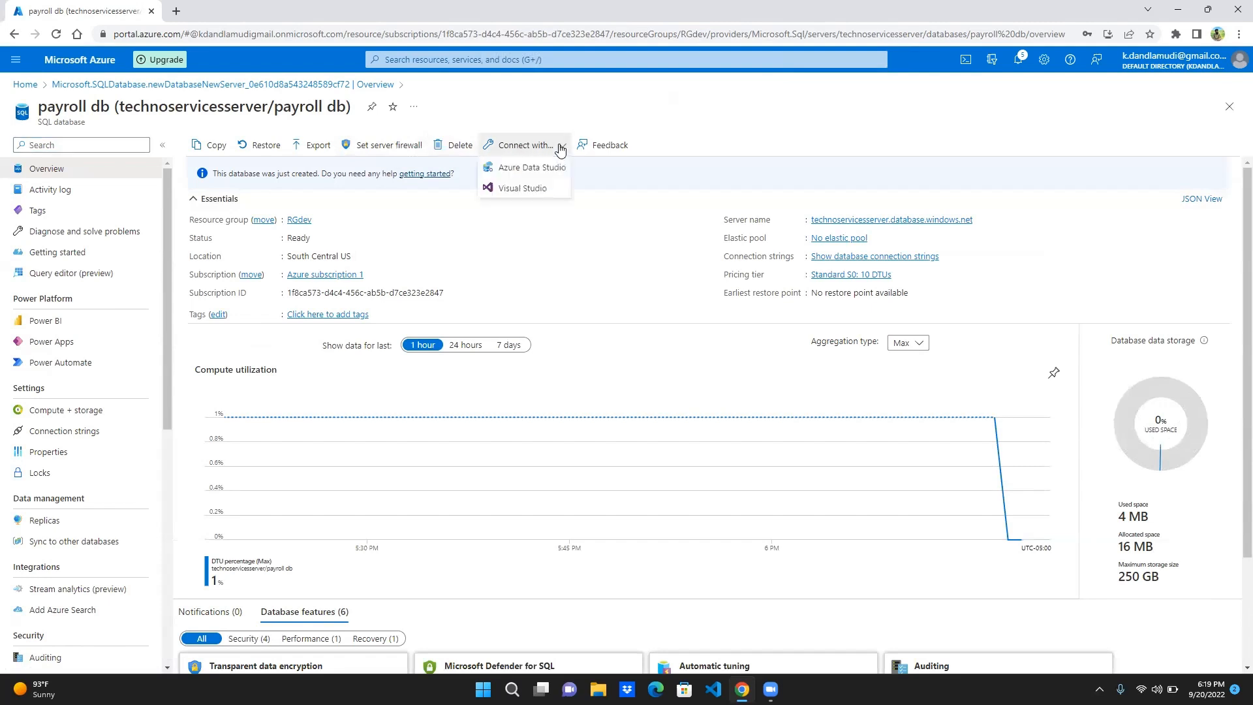
{"action": "left_click", "coordinate": [518, 253]}
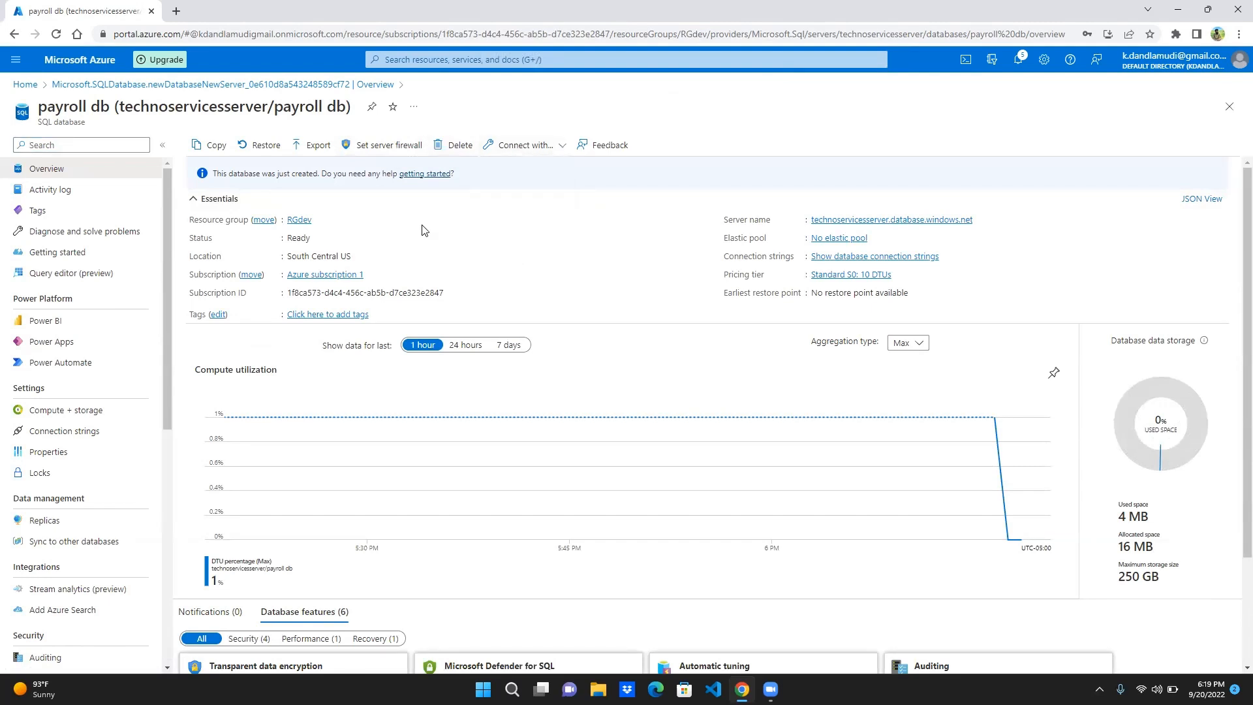
{"action": "left_click", "coordinate": [367, 148]}
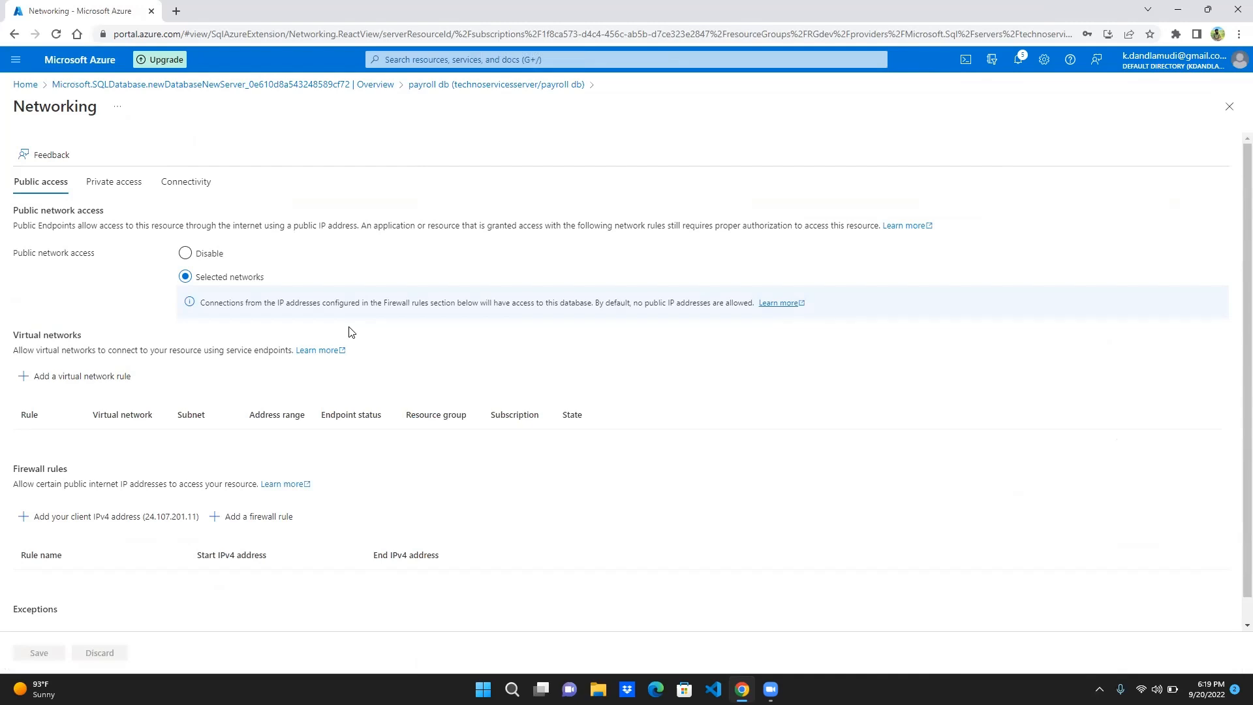
{"action": "left_click", "coordinate": [112, 518]}
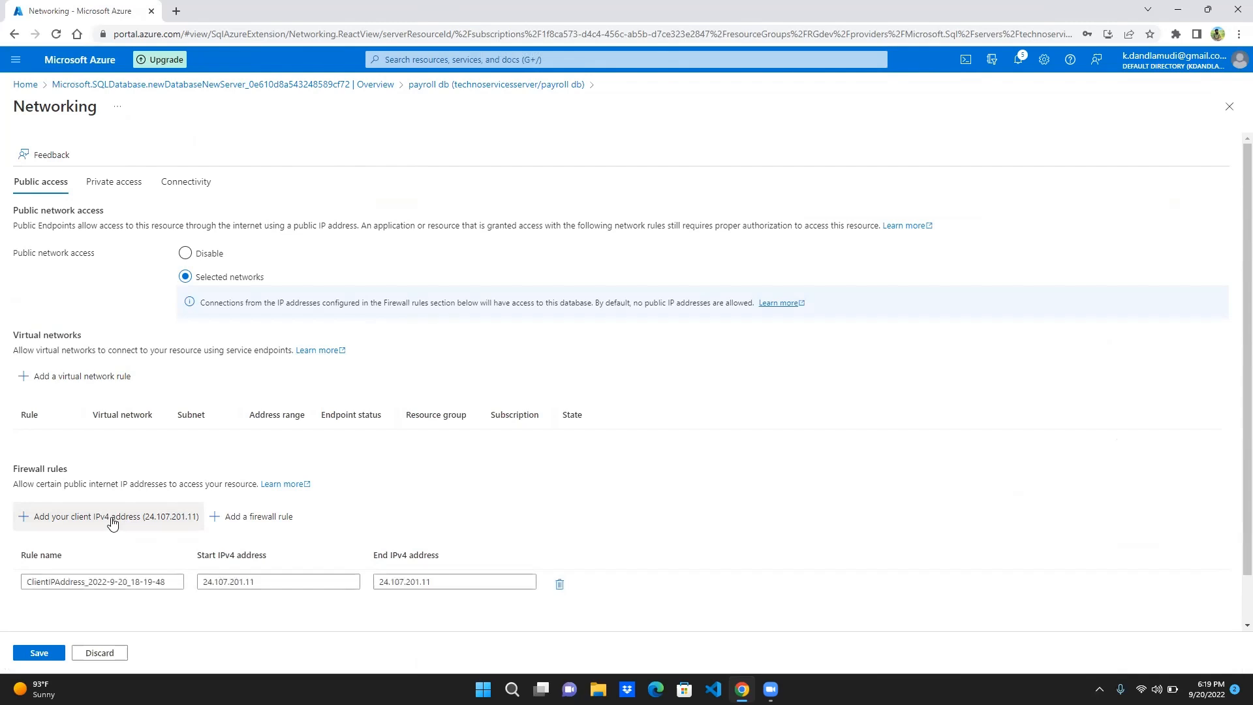
{"action": "left_click", "coordinate": [43, 649]}
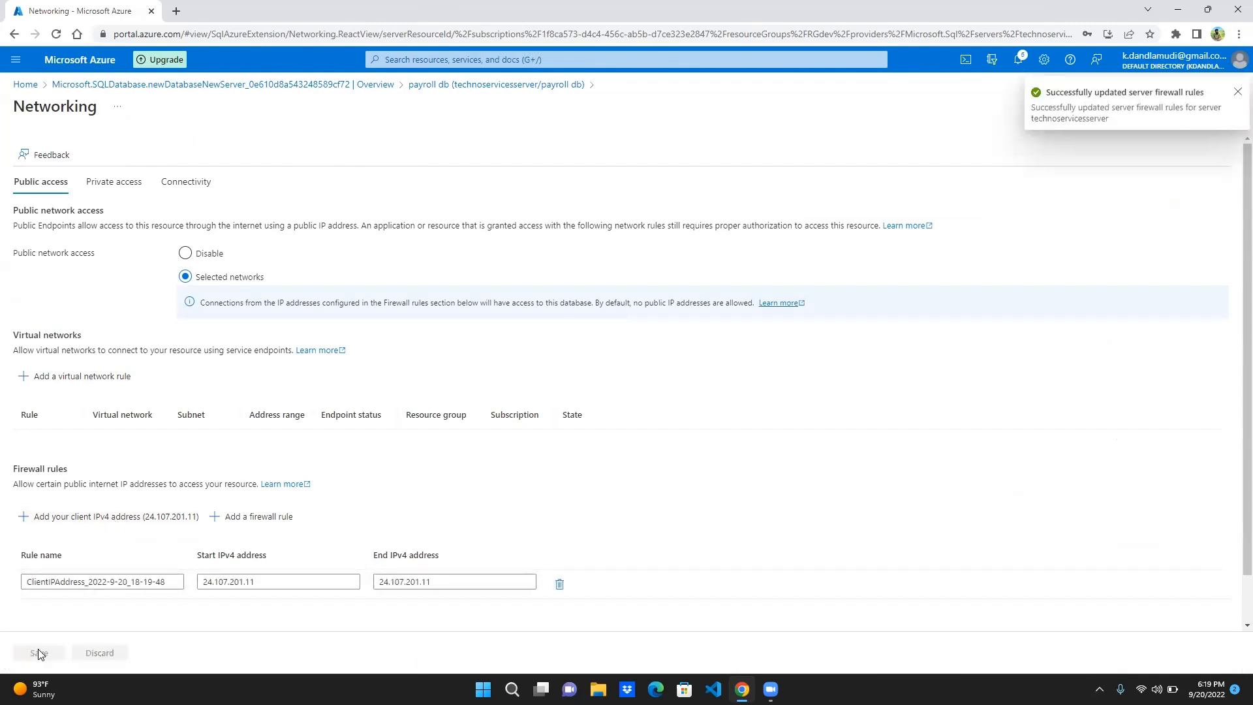
Log in to payroll db's query editor using SQL server authentication with the server login and password
{"action": "left_click", "coordinate": [142, 84]}
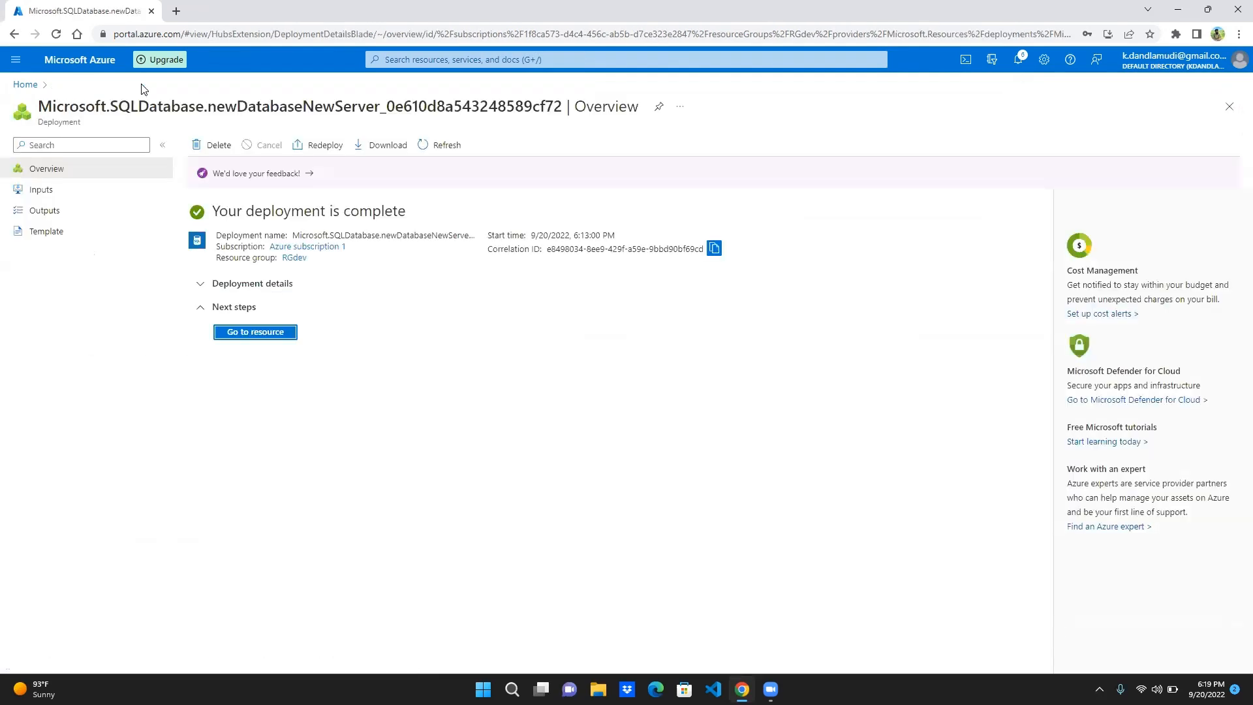
{"action": "left_click", "coordinate": [263, 334]}
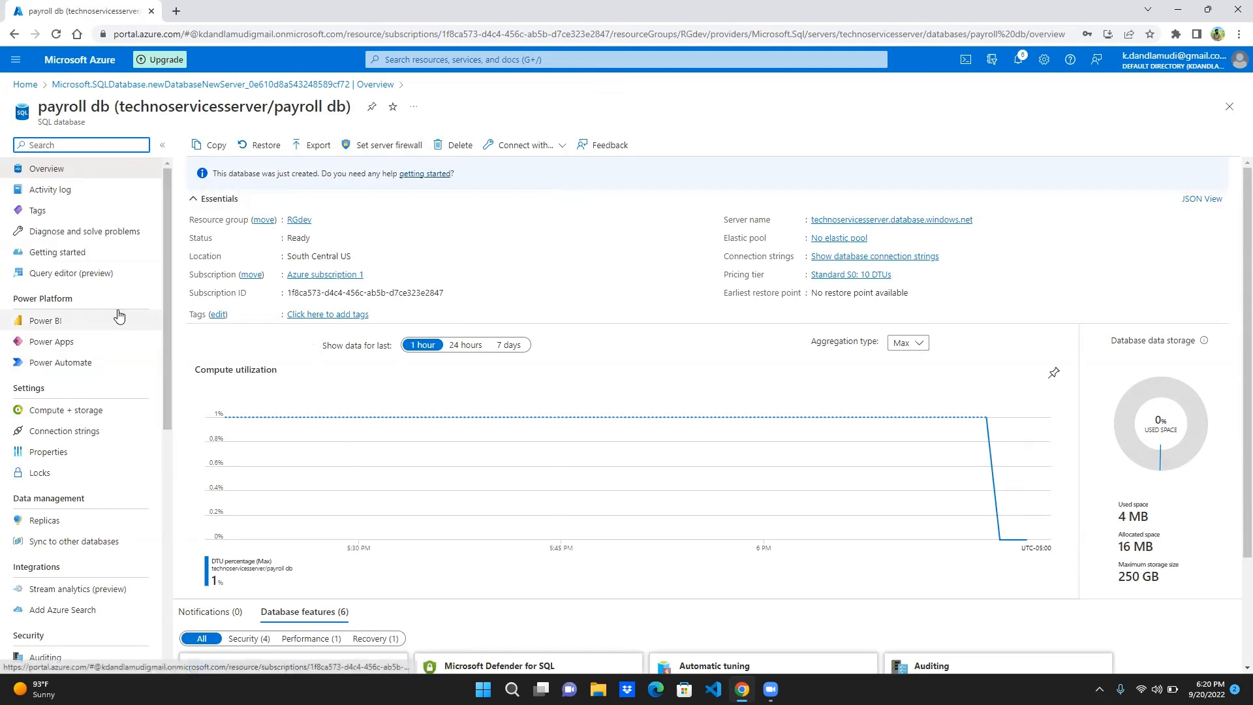
{"action": "left_click", "coordinate": [95, 277]}
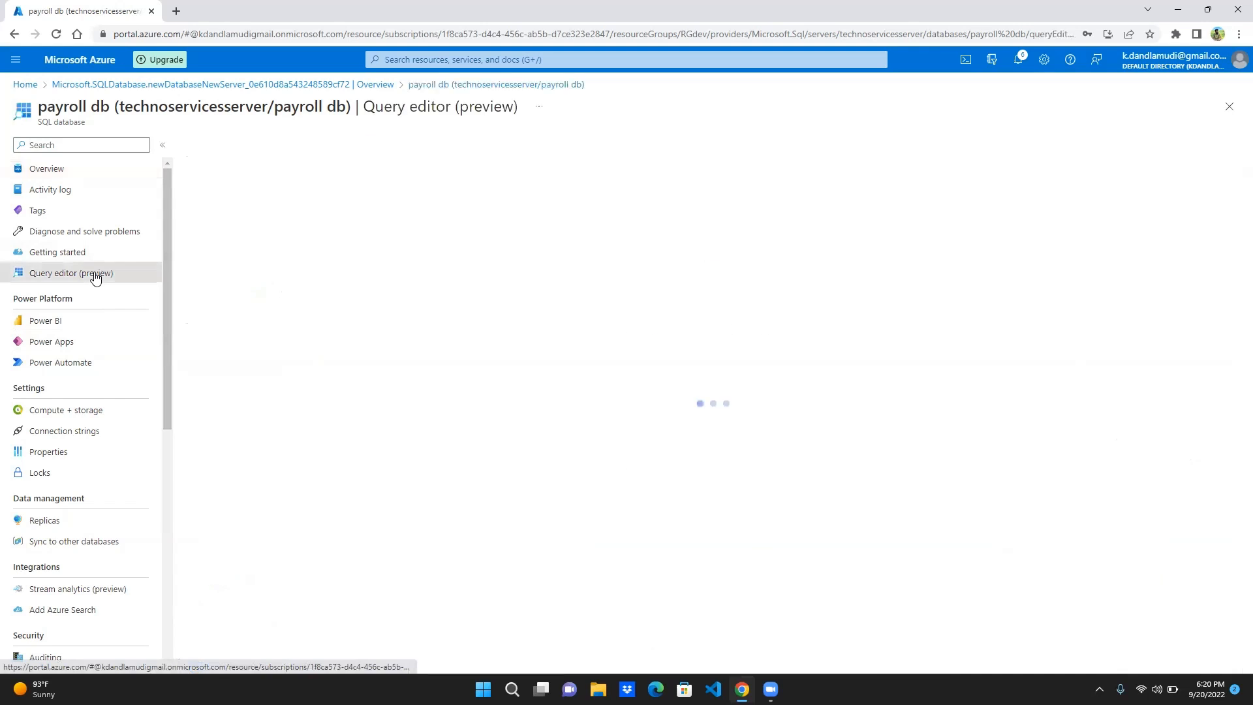
{"action": "left_click", "coordinate": [601, 475]}
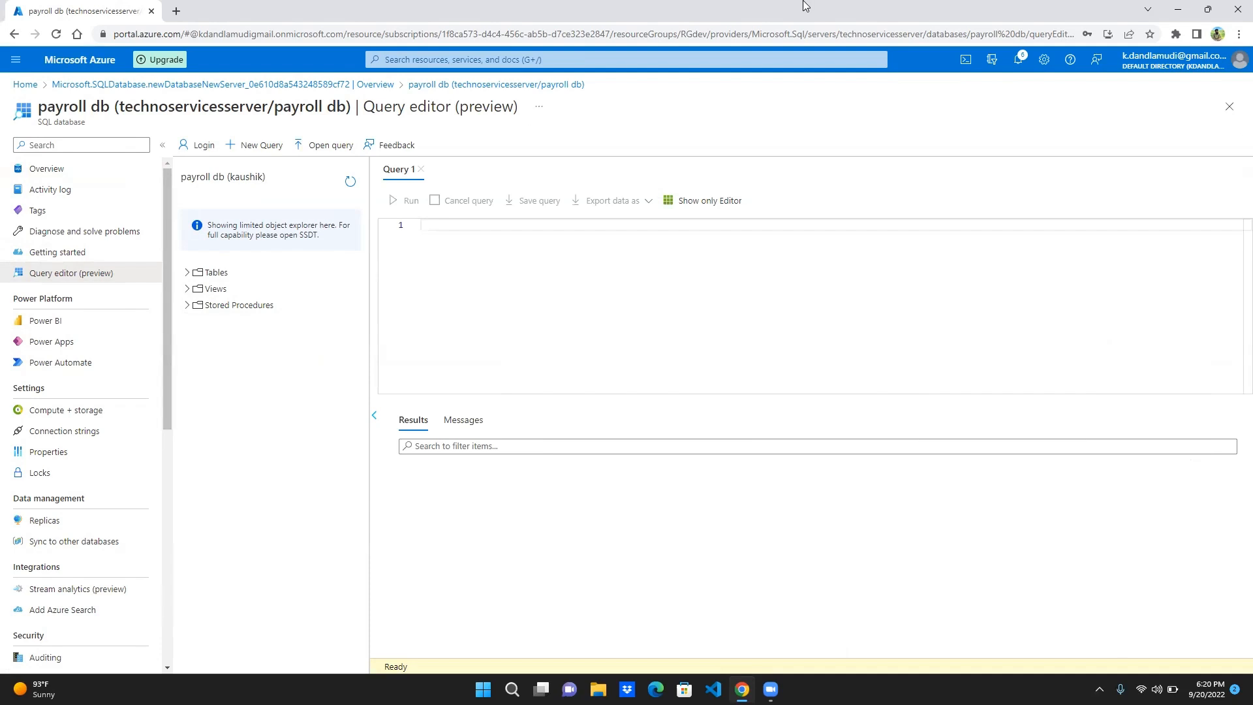
Create a table by running the query create table employee(eno int, ename varchar(50), esal int)
{"action": "type", "text": "create"}
{"action": "type", "text": "table"}
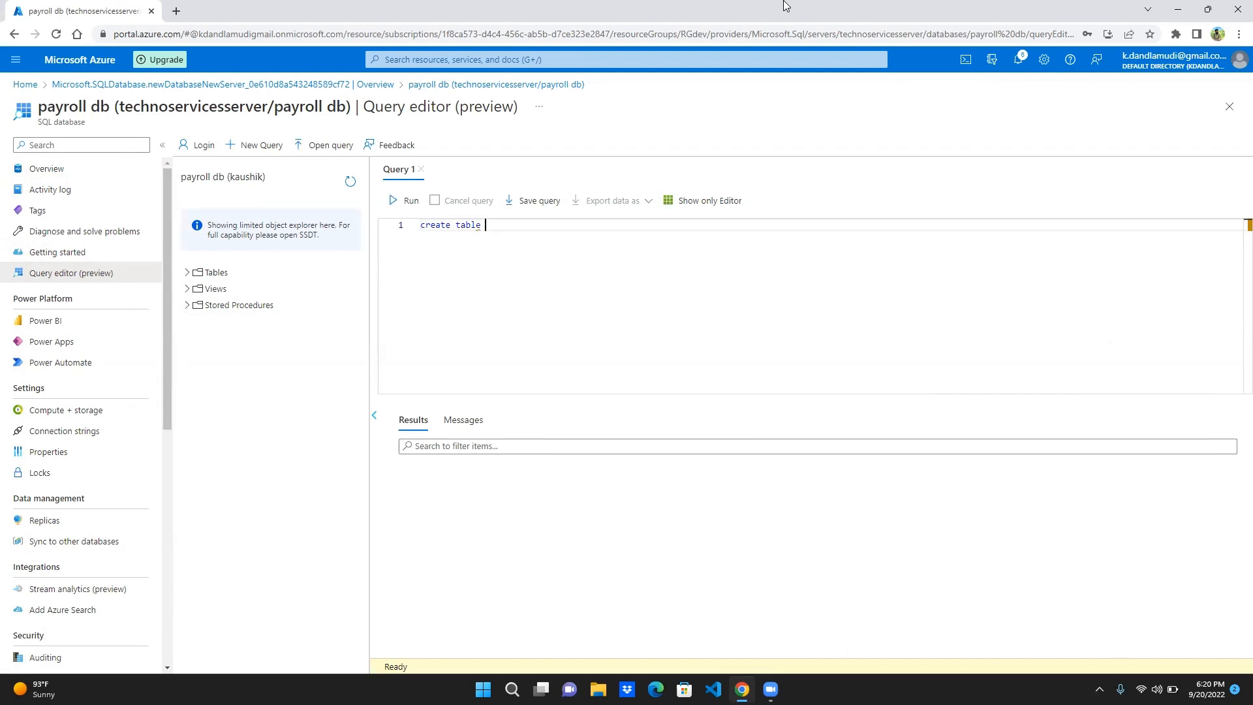
{"action": "type", "text": " employee(eno int, ename varchar"}
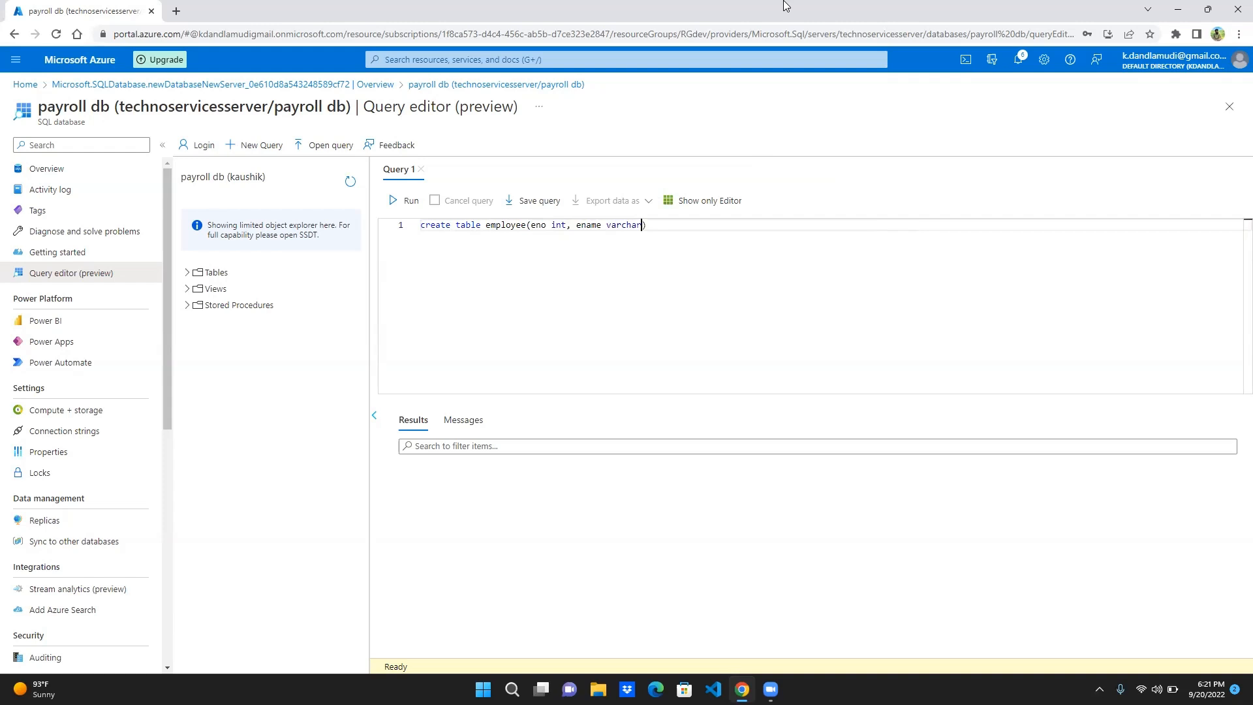
{"action": "type", "text": "(50)"}
{"action": "type", "text": ", esal"}
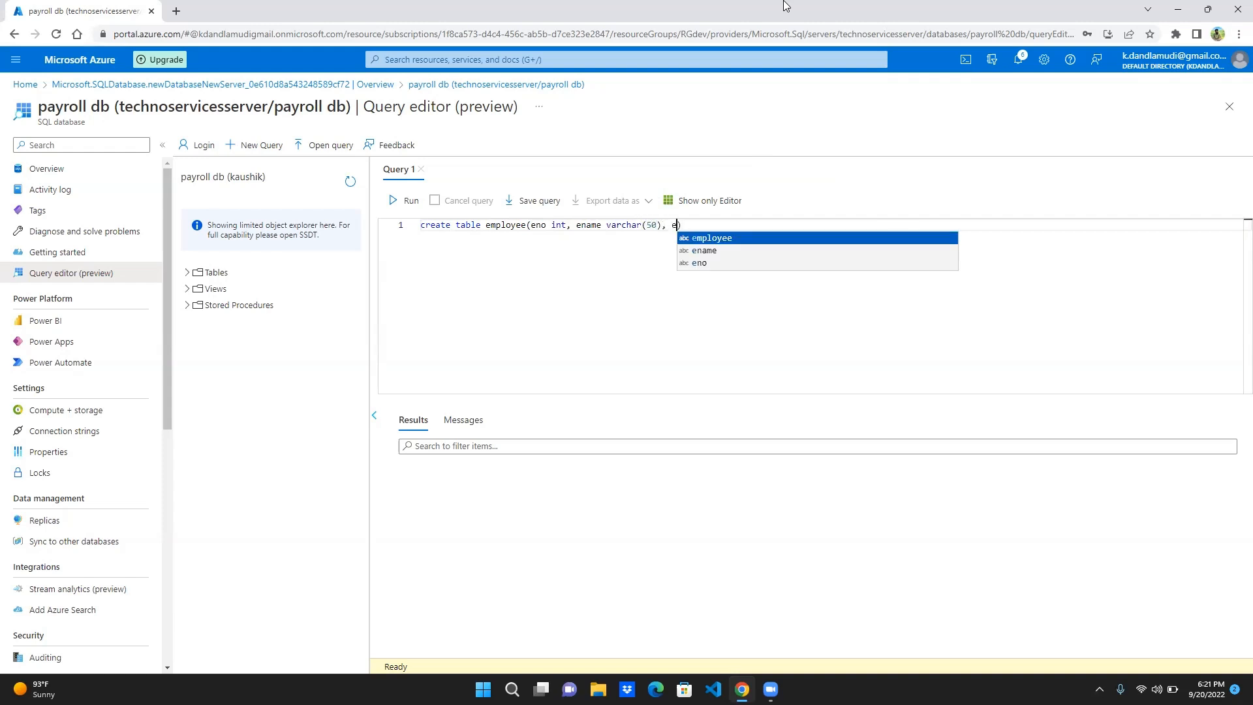
{"action": "type", "text": " int"}
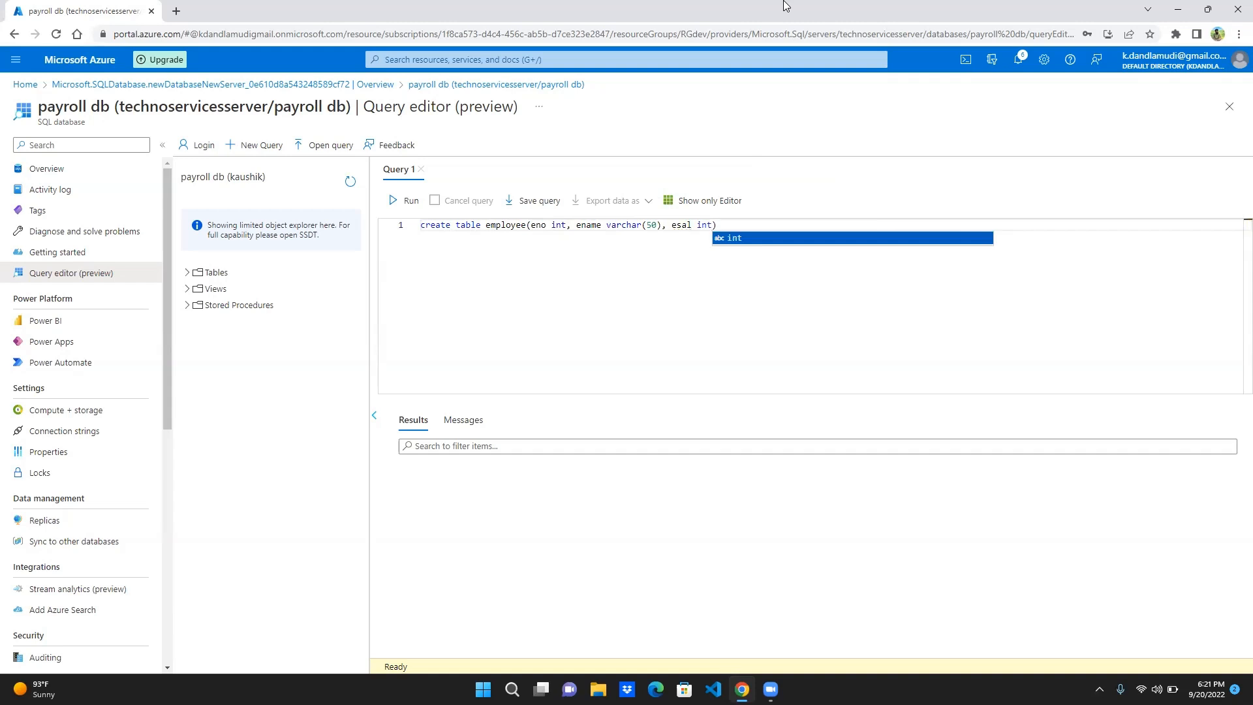
{"action": "type", "text": ")"}
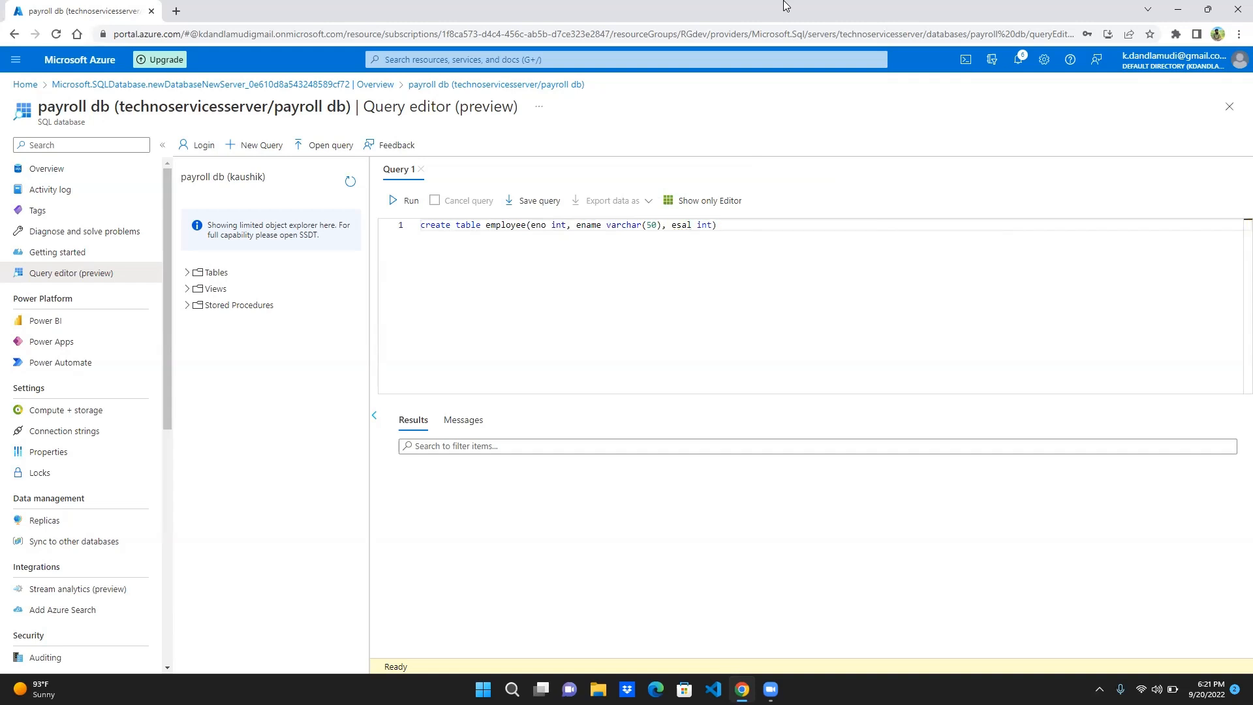
{"action": "key", "text": "Return"}
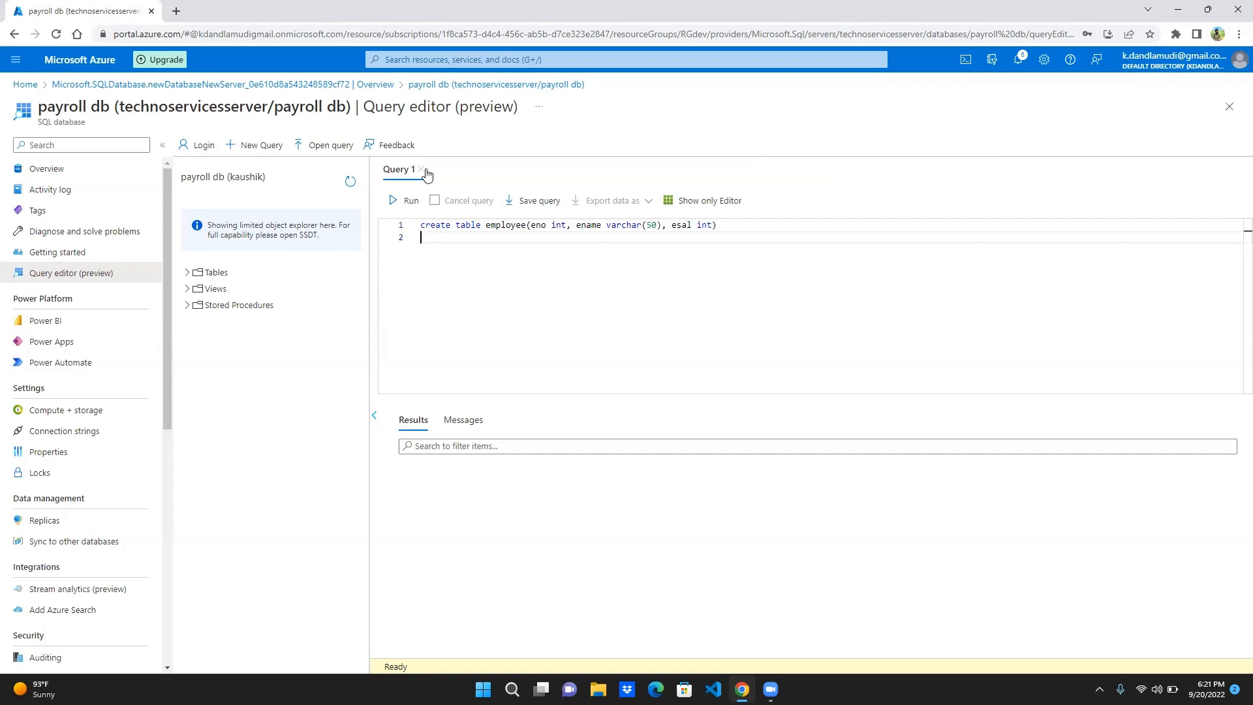
{"action": "left_click", "coordinate": [405, 200]}
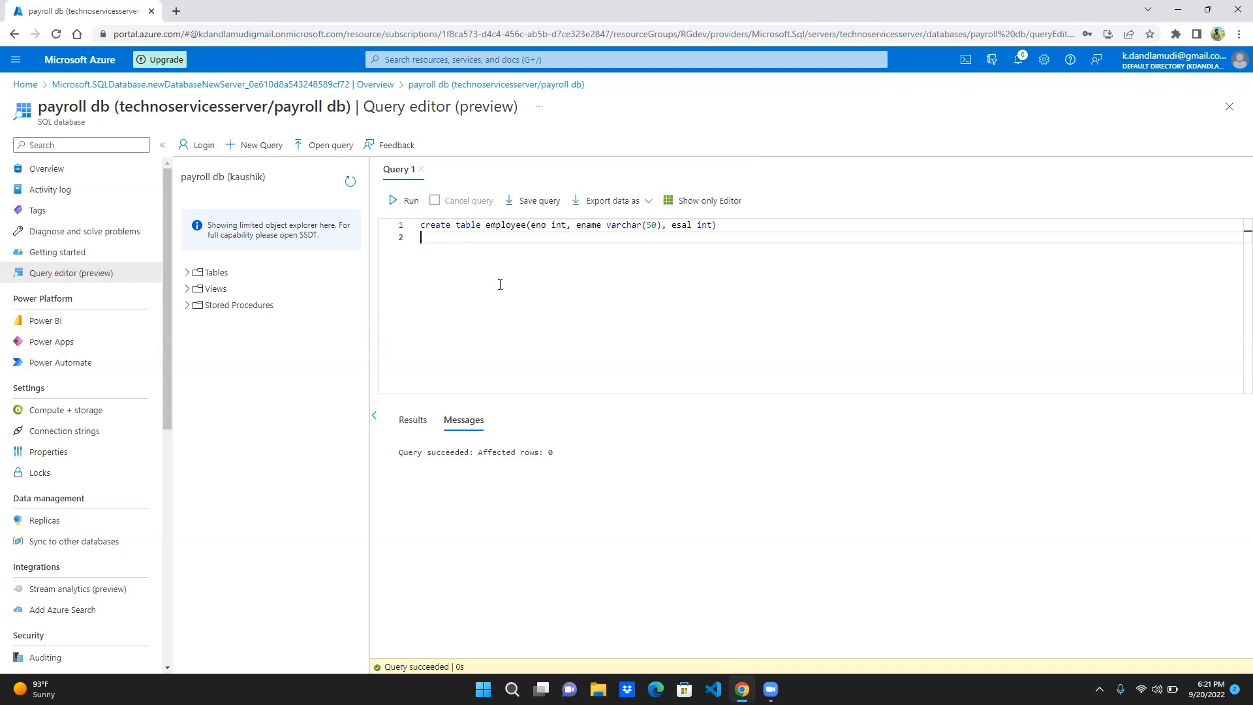
Write an insert into employee values statement for two rows: 1, a first name, 500 and 2, another first name, 800
{"action": "key", "text": "Return"}
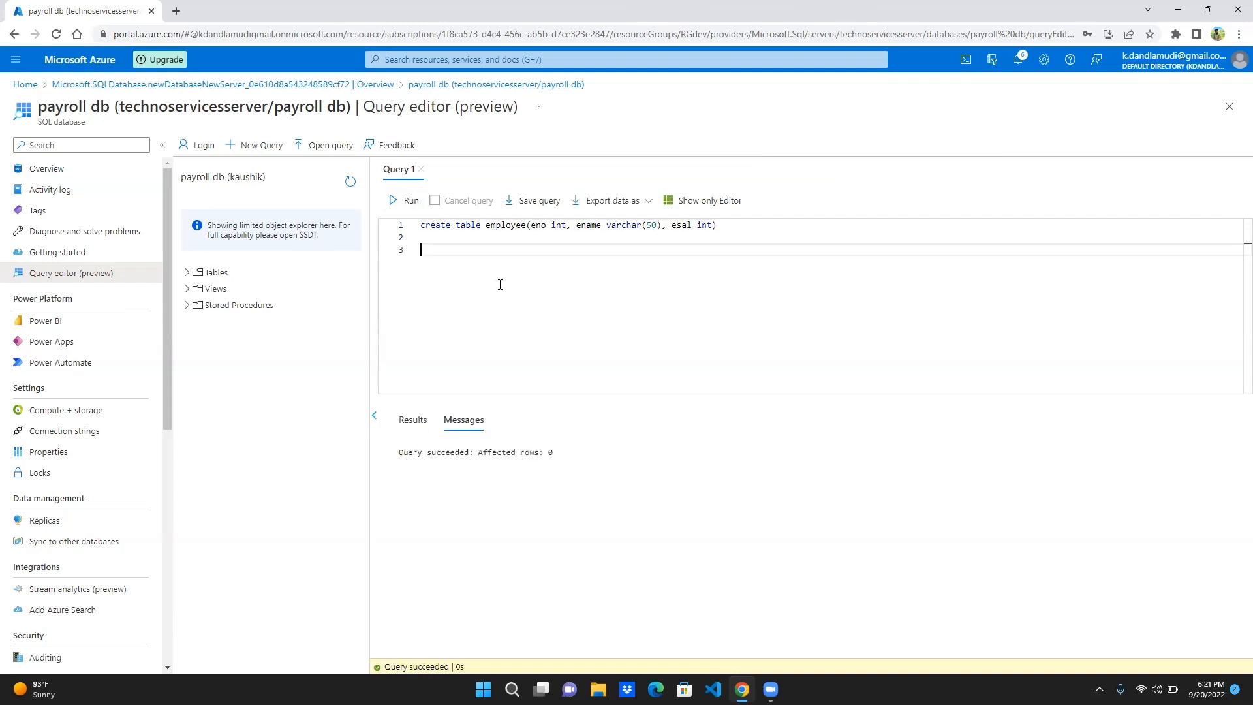
{"action": "type", "text": "insert into employee values ()"}
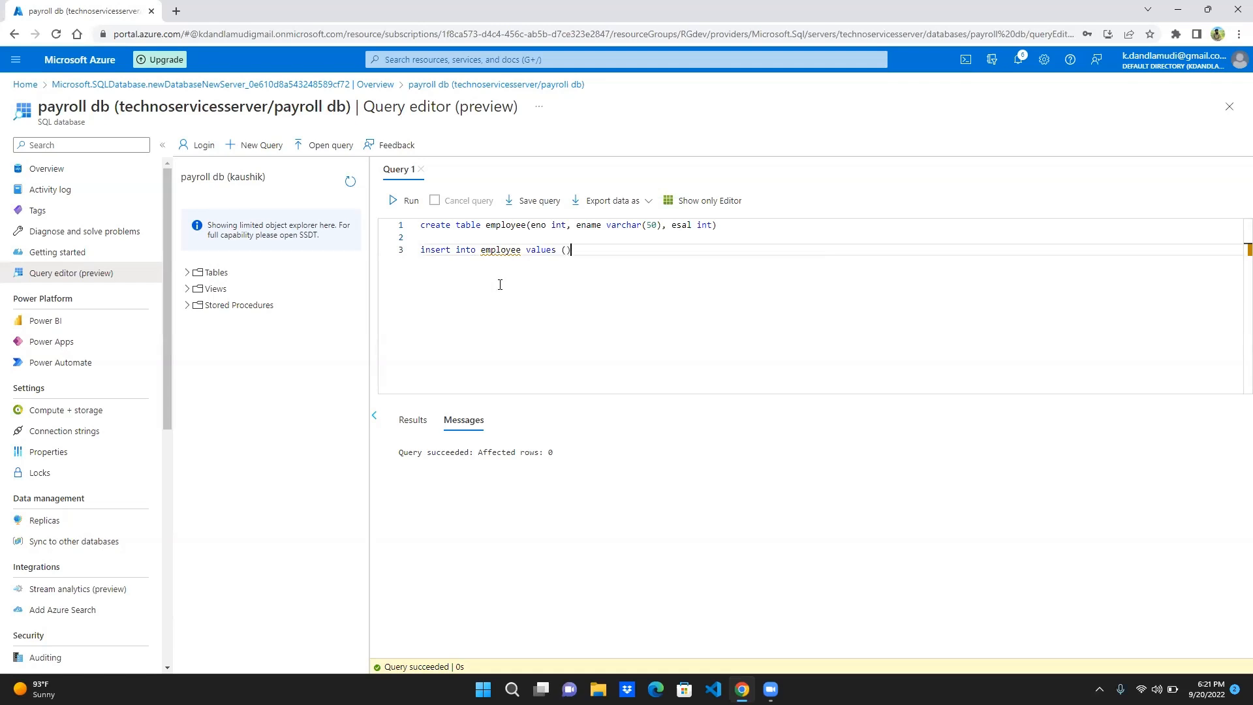
{"action": "type", "text": ",("}
{"action": "type", "text": "1,"}
{"action": "type", "text": "'kaushik"}
{"action": "type", "text": "',"}
{"action": "type", "text": " 500"}
{"action": "key", "text": "Right"}
{"action": "key", "text": "Right"}
{"action": "type", "text": "2,"}
{"action": "key", "text": "BackSpace"}
{"action": "type", "text": "'vijay', 800"}
Select the insert statement on line 3 and run only that line of the query
{"action": "key", "text": "Home"}
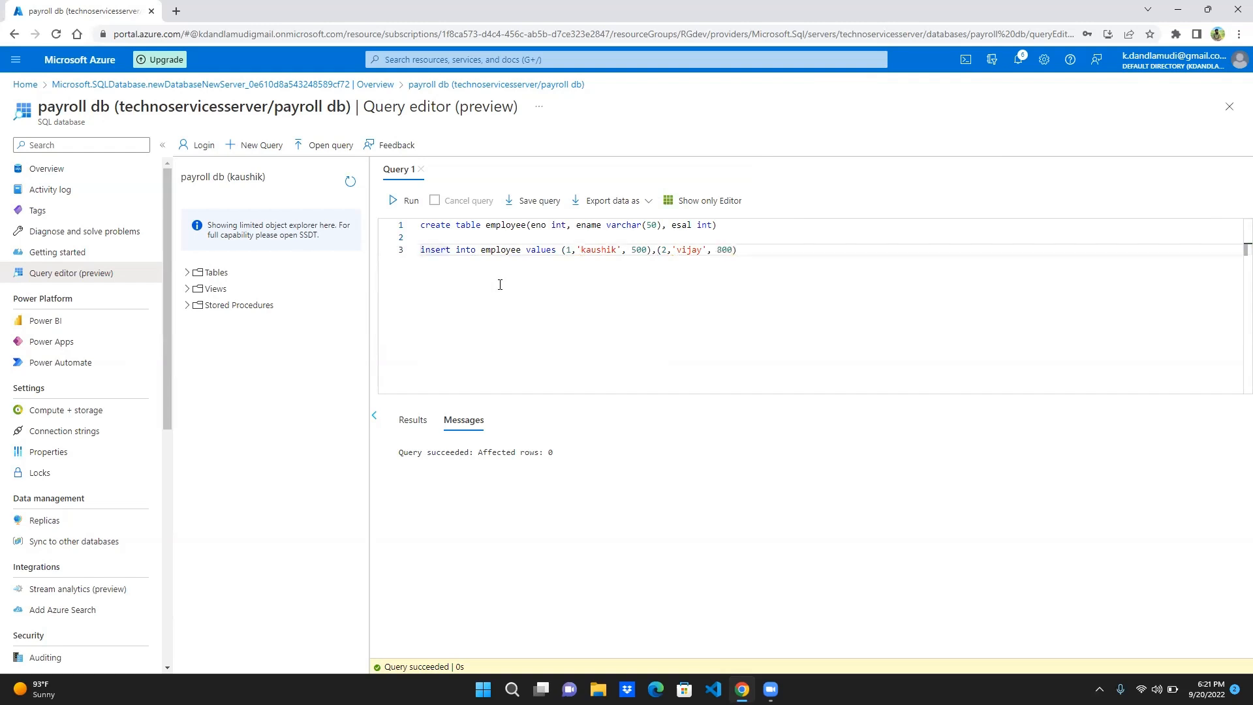
{"action": "key", "text": "ctrl+Right"}
{"action": "key", "text": "ctrl+Right"}
{"action": "key", "text": "ctrl+Right"}
{"action": "key", "text": "ctrl+Right"}
{"action": "key", "text": "ctrl+Right"}
{"action": "key", "text": "ctrl+Right"}
{"action": "key", "text": "ctrl+Right"}
{"action": "key", "text": "ctrl+Right"}
{"action": "key", "text": "ctrl+Right"}
{"action": "key", "text": "ctrl+Right"}
{"action": "key", "text": "ctrl+Right"}
{"action": "key", "text": "ctrl+Right"}
{"action": "key", "text": "End"}
{"action": "key", "text": "shift+Home"}
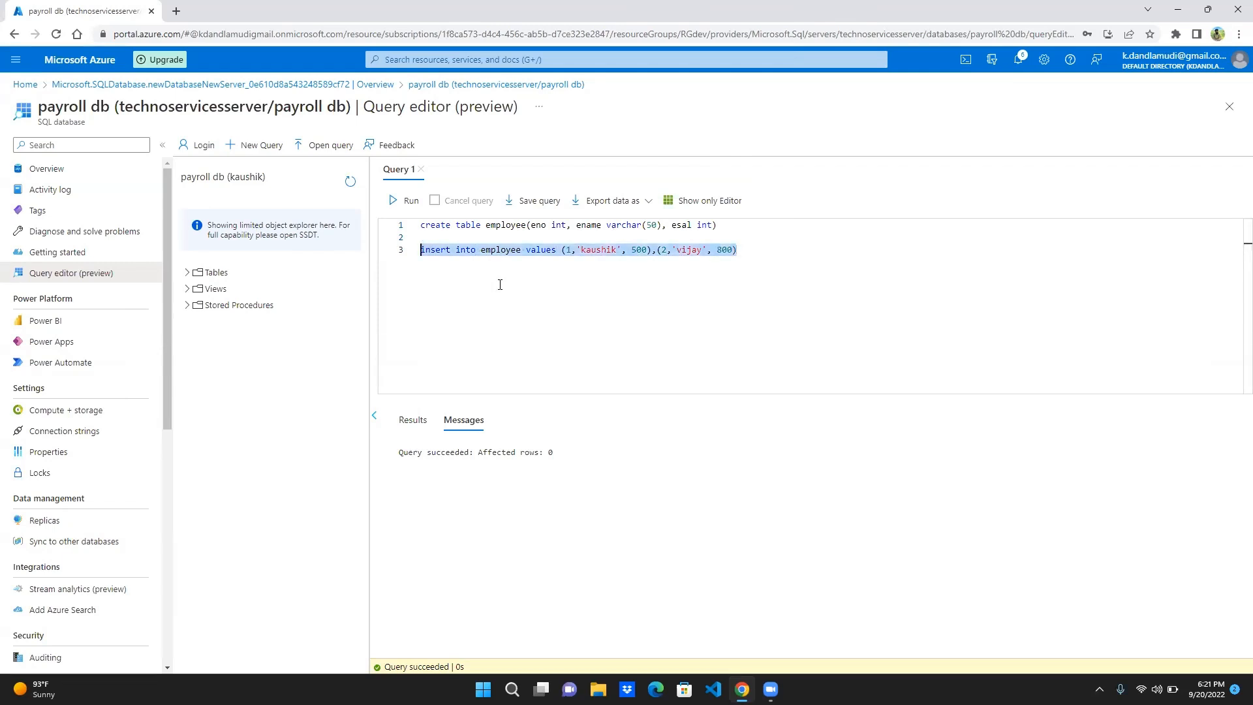
{"action": "left_click", "coordinate": [408, 201]}
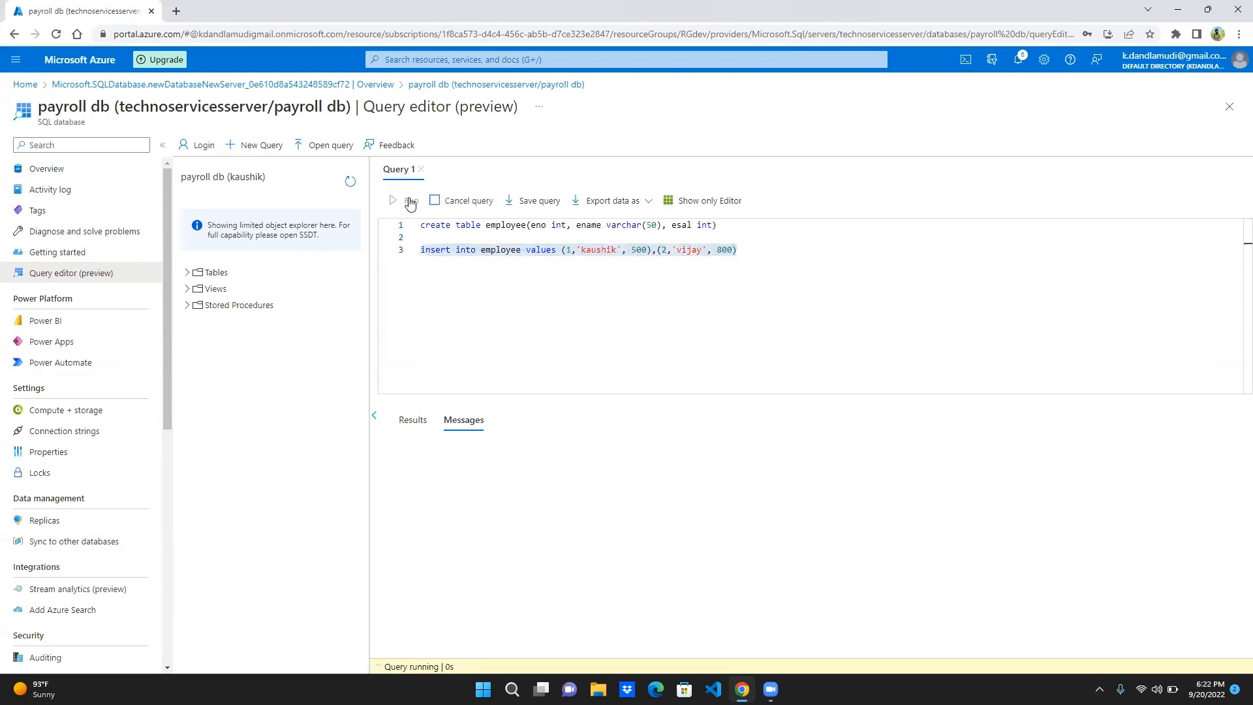
Add blank lines below the insert statement and place the cursor on line 5
{"action": "left_click", "coordinate": [519, 378]}
{"action": "key", "text": "Return"}
{"action": "key", "text": "Return"}
{"action": "key", "text": "Return"}
{"action": "key", "text": "BackSpace"}
{"action": "key", "text": "Return"}
{"action": "key", "text": "Up"}
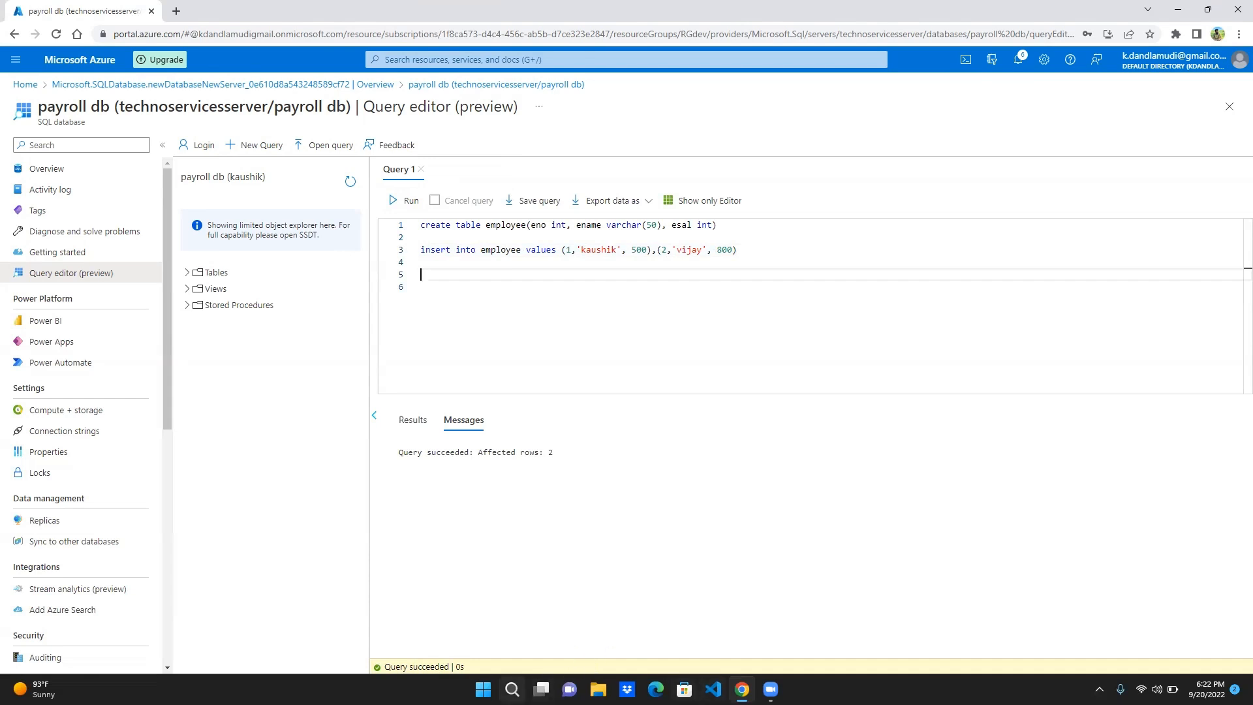
Launch Microsoft SQL Server Management Studio and switch to it with its Connect to Server dialog
{"action": "left_click", "coordinate": [512, 689]}
{"action": "type", "text": "sql"}
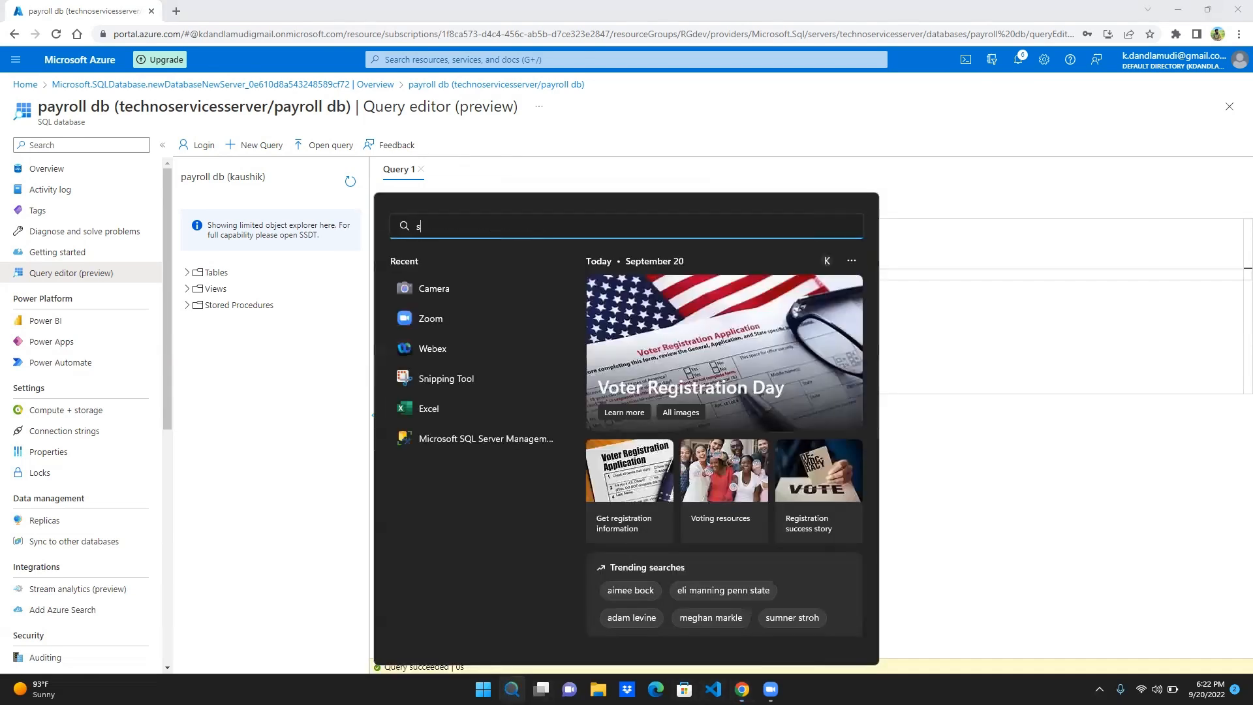
{"action": "key", "text": "BackSpace"}
{"action": "key", "text": "BackSpace"}
{"action": "key", "text": "BackSpace"}
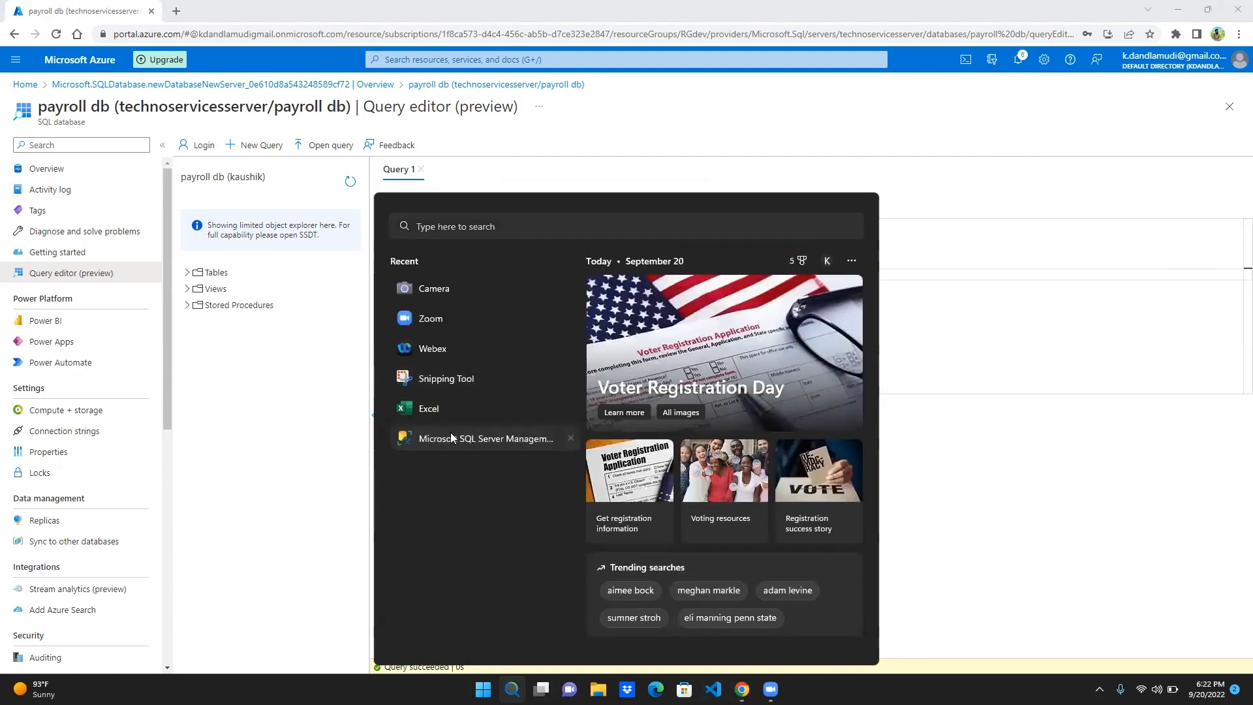
{"action": "left_click", "coordinate": [450, 432]}
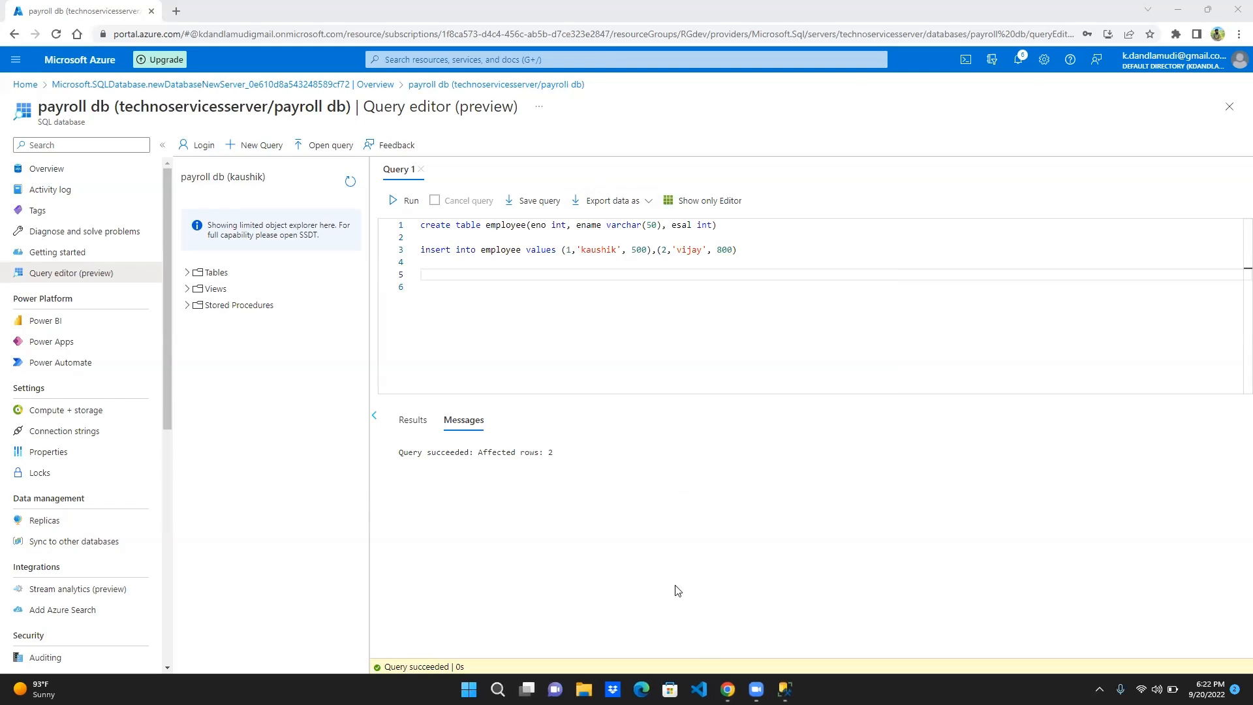
{"action": "mouse_move", "coordinate": [785, 689]}
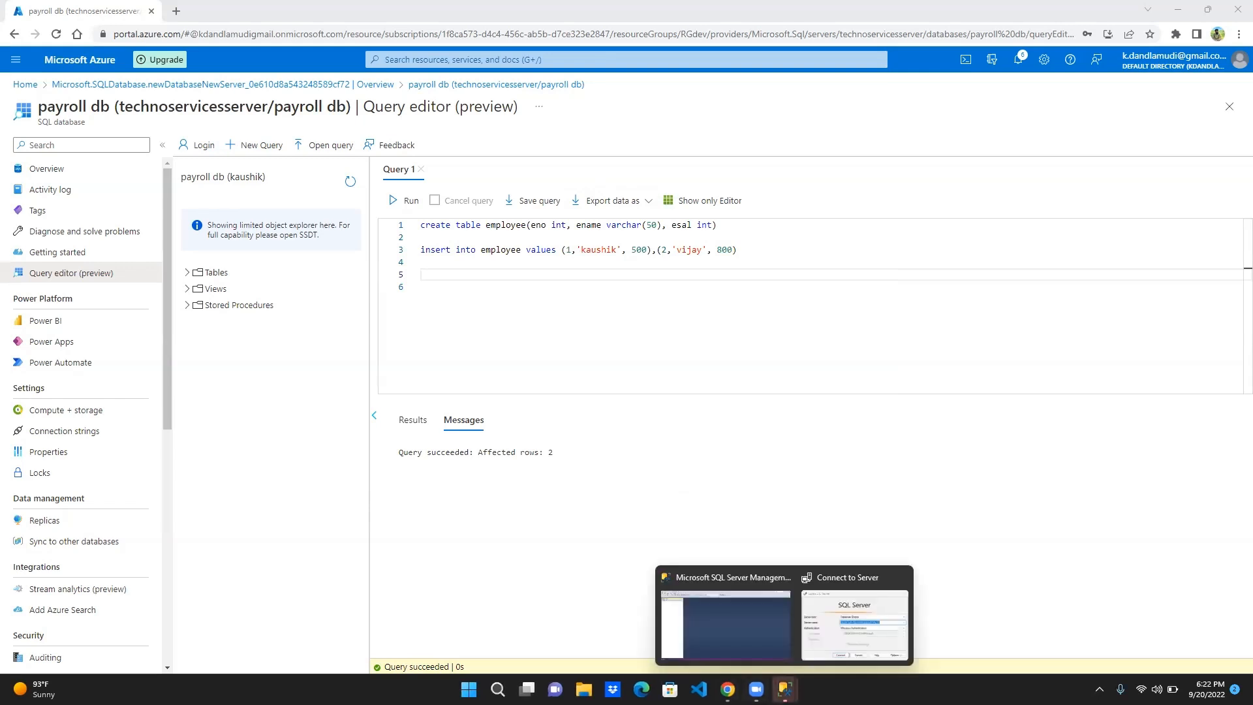
{"action": "left_click", "coordinate": [762, 644]}
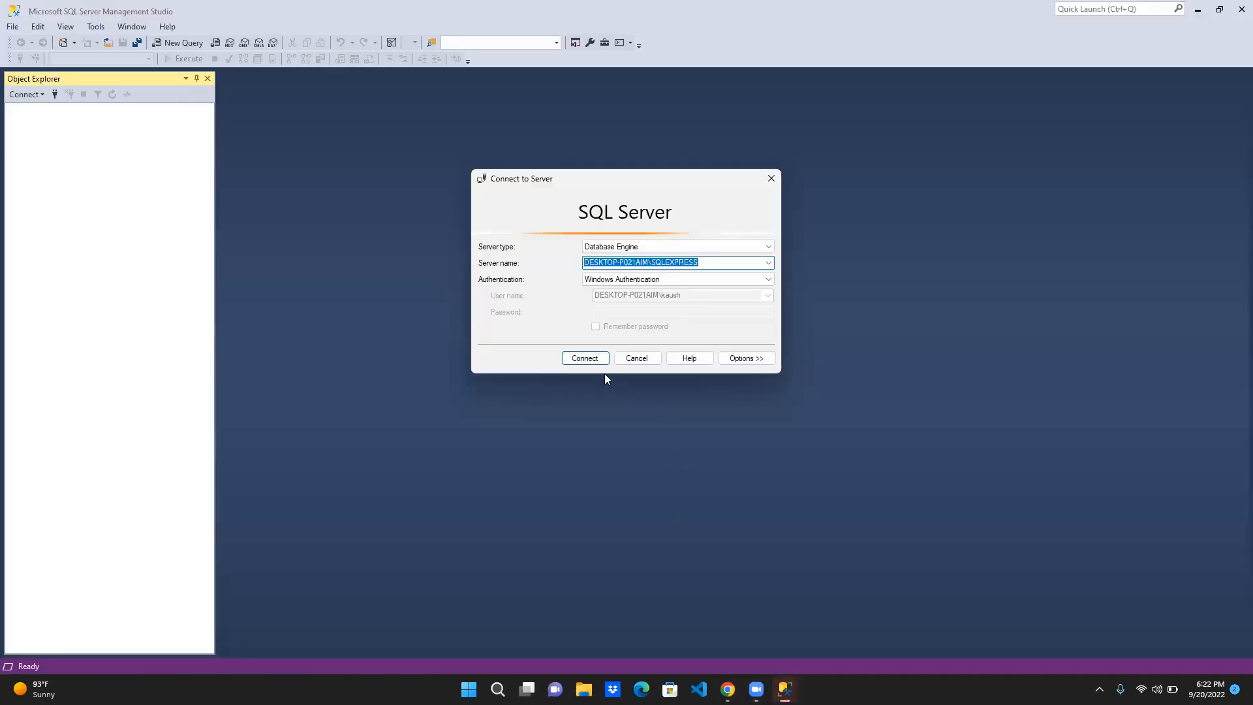
Connect to the local SQLEXPRESS database engine with Windows Authentication, and disconnect from it again
{"action": "left_click", "coordinate": [593, 361]}
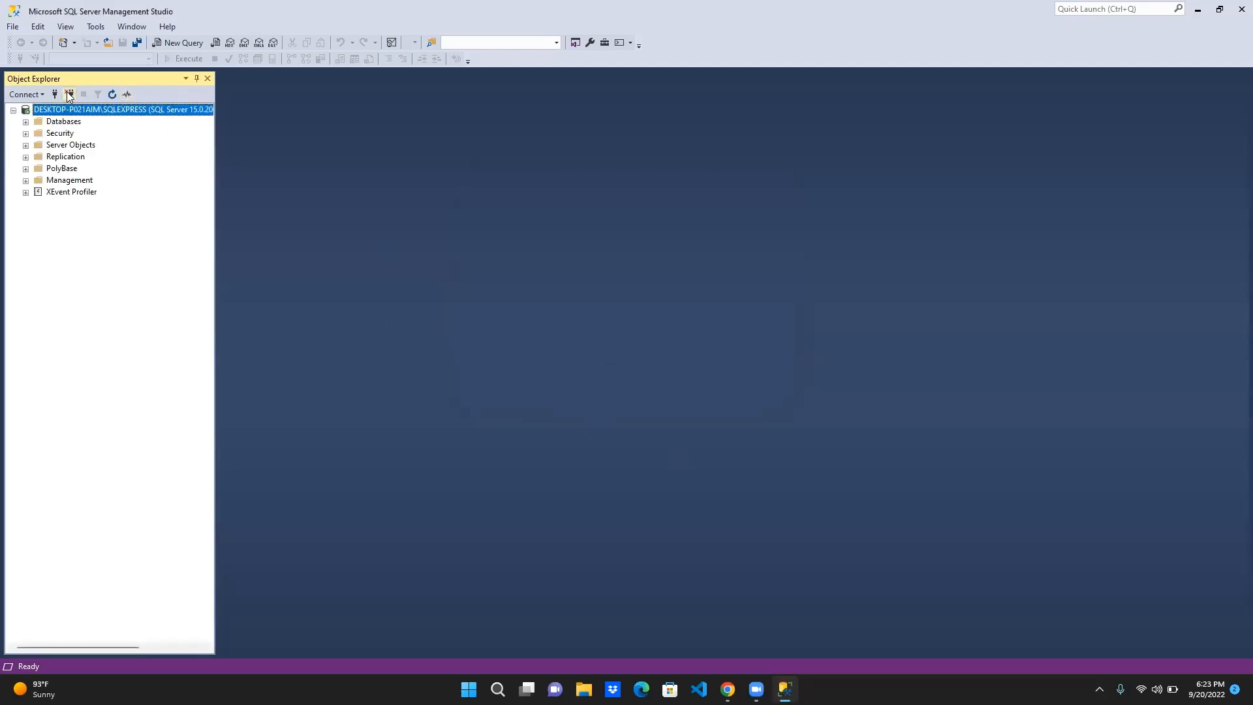
{"action": "left_click", "coordinate": [69, 95]}
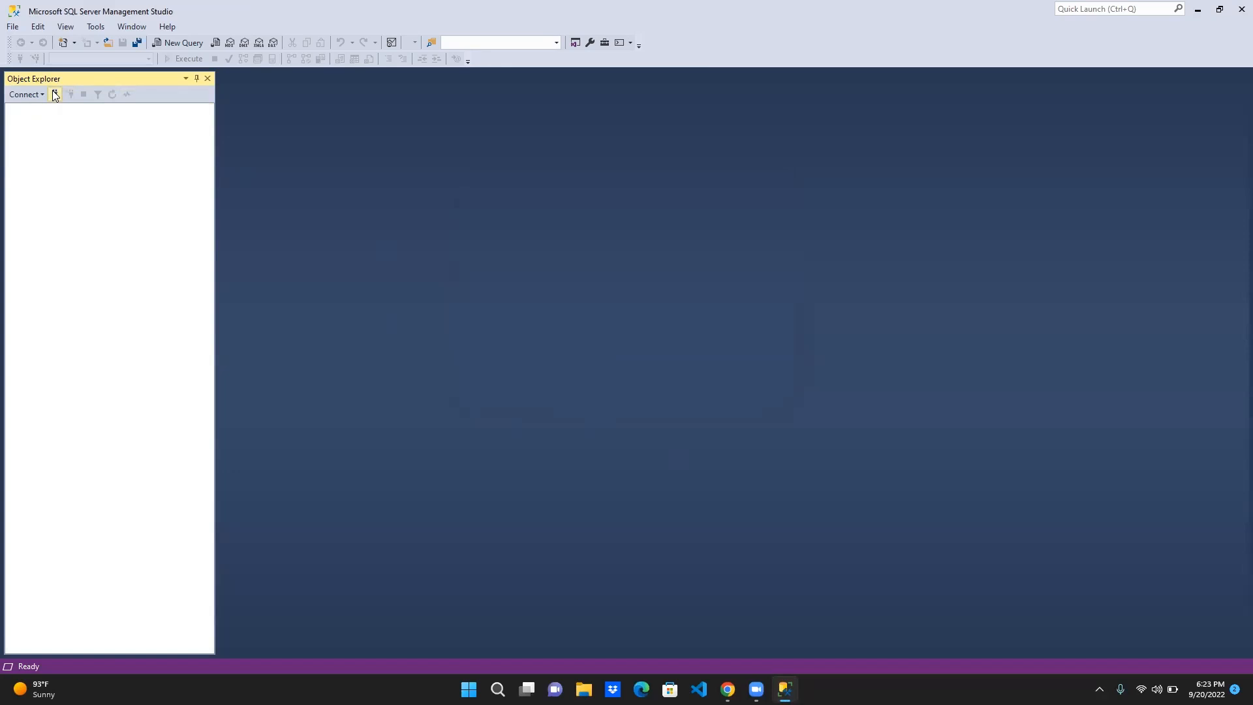
Start a new database engine connection to technoservicesserver.database.windows.net using SQL Server Authentication
{"action": "left_click", "coordinate": [55, 94]}
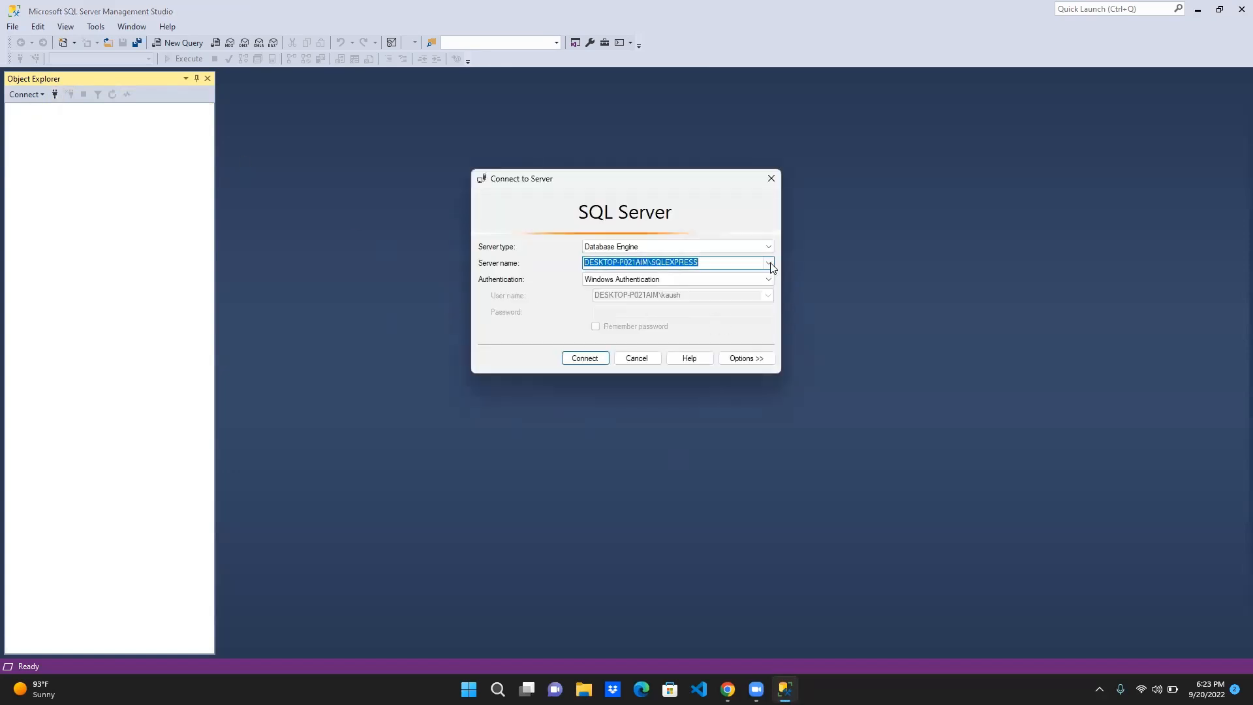
{"action": "type", "text": "technoservicesserver.database.windows.net"}
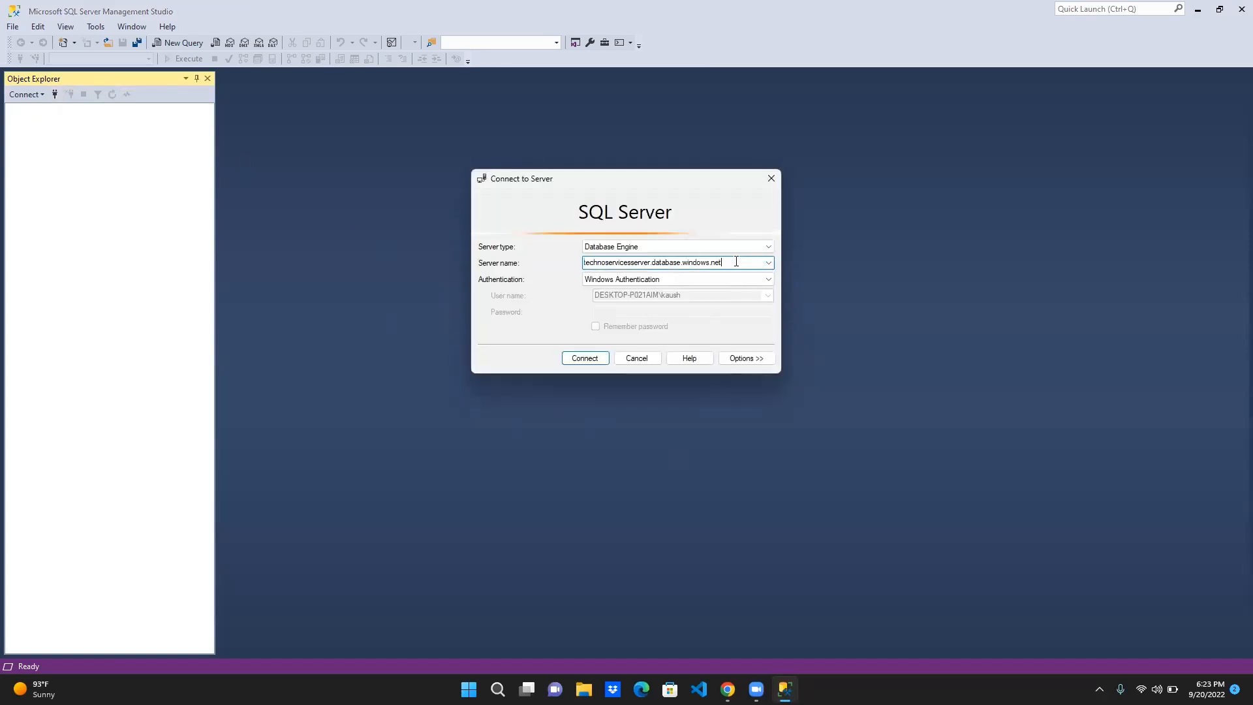
{"action": "left_click", "coordinate": [703, 282]}
{"action": "left_click", "coordinate": [689, 304]}
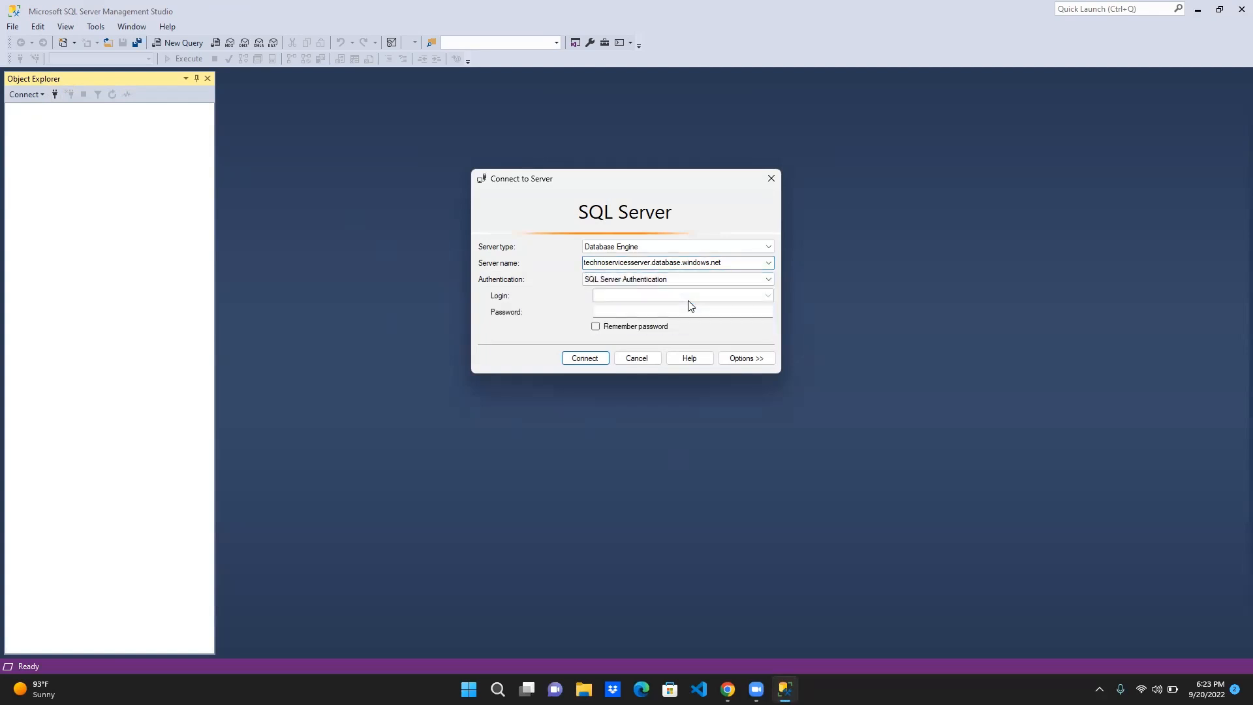
Enter the login name and account password, have the password remembered, and connect to the server
{"action": "left_click", "coordinate": [676, 298]}
{"action": "type", "text": "kaushik"}
{"action": "key", "text": "Tab"}
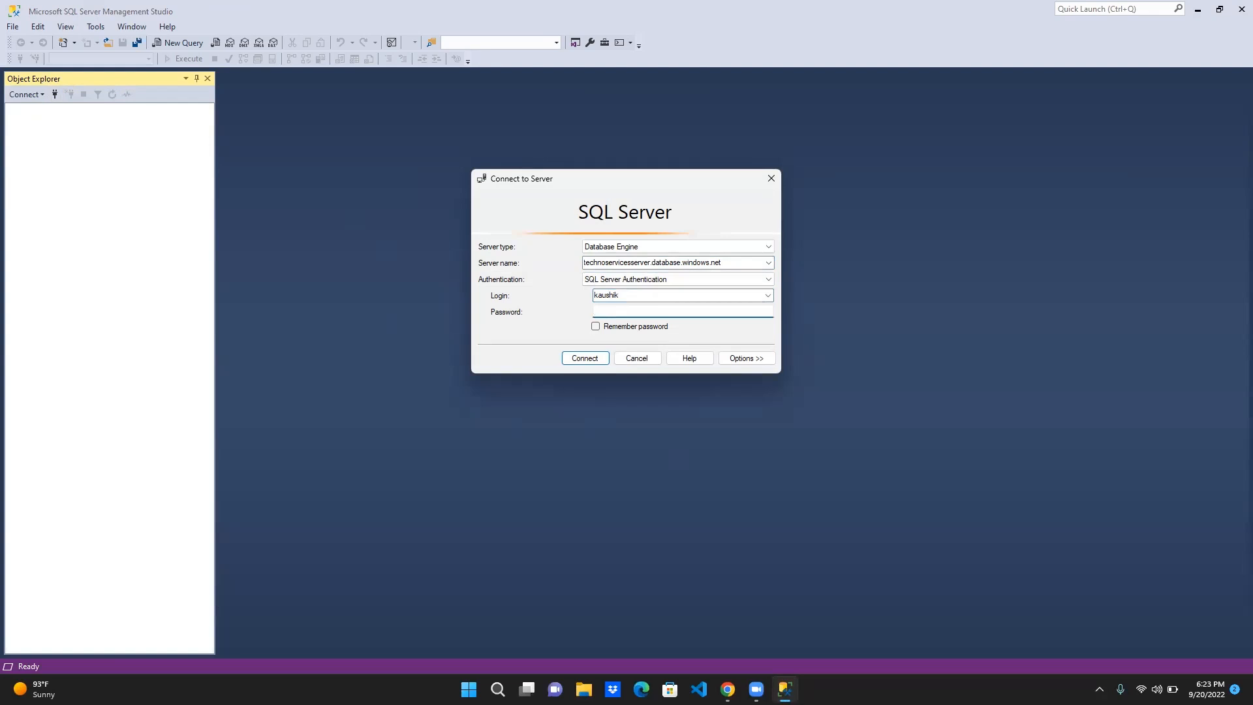
{"action": "type", "text": "*************"}
{"action": "left_click", "coordinate": [594, 327]}
{"action": "left_click", "coordinate": [585, 358]}
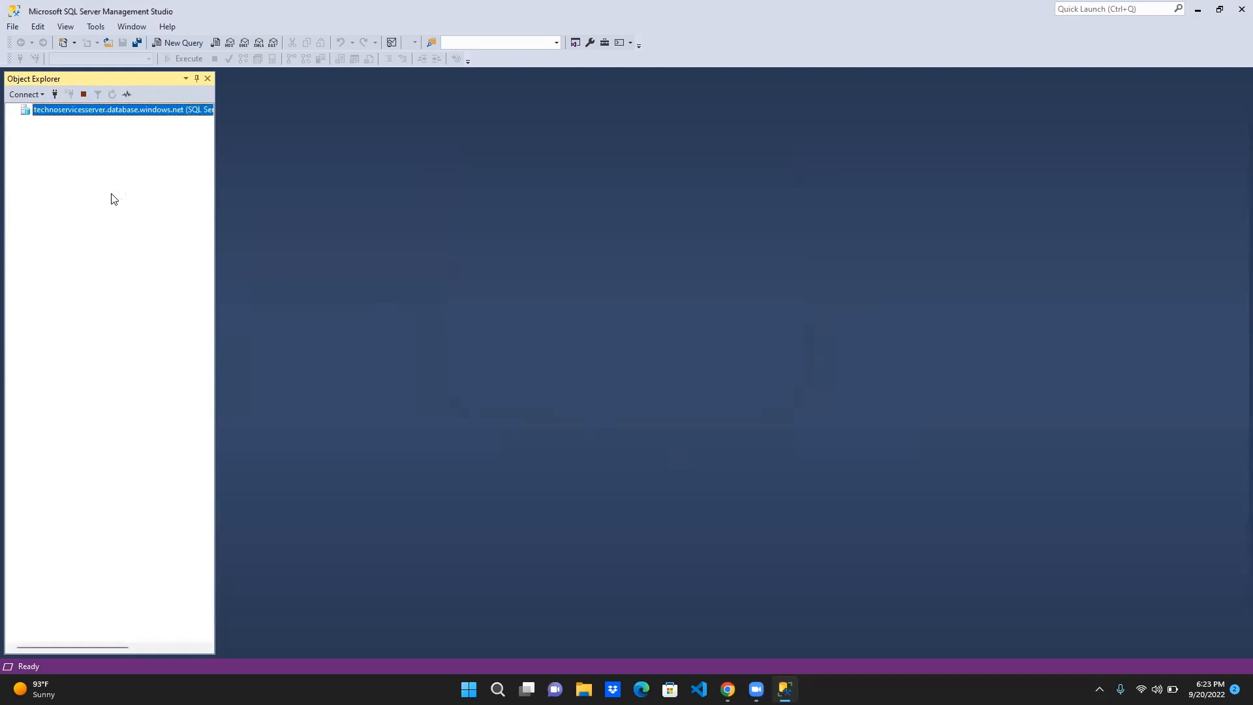
Expand the server's Databases, the payroll db database and its Tables folder to examine its tables
{"action": "left_click", "coordinate": [26, 122]}
{"action": "left_click", "coordinate": [38, 145]}
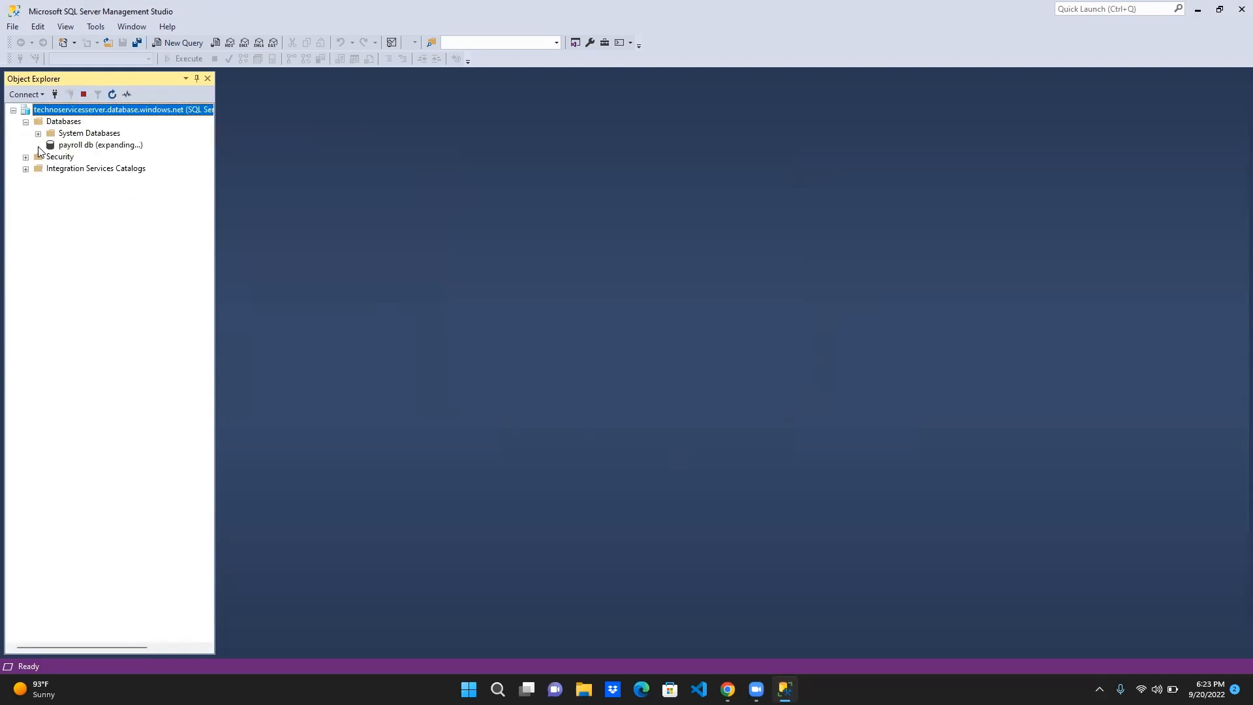
{"action": "left_click", "coordinate": [50, 169]}
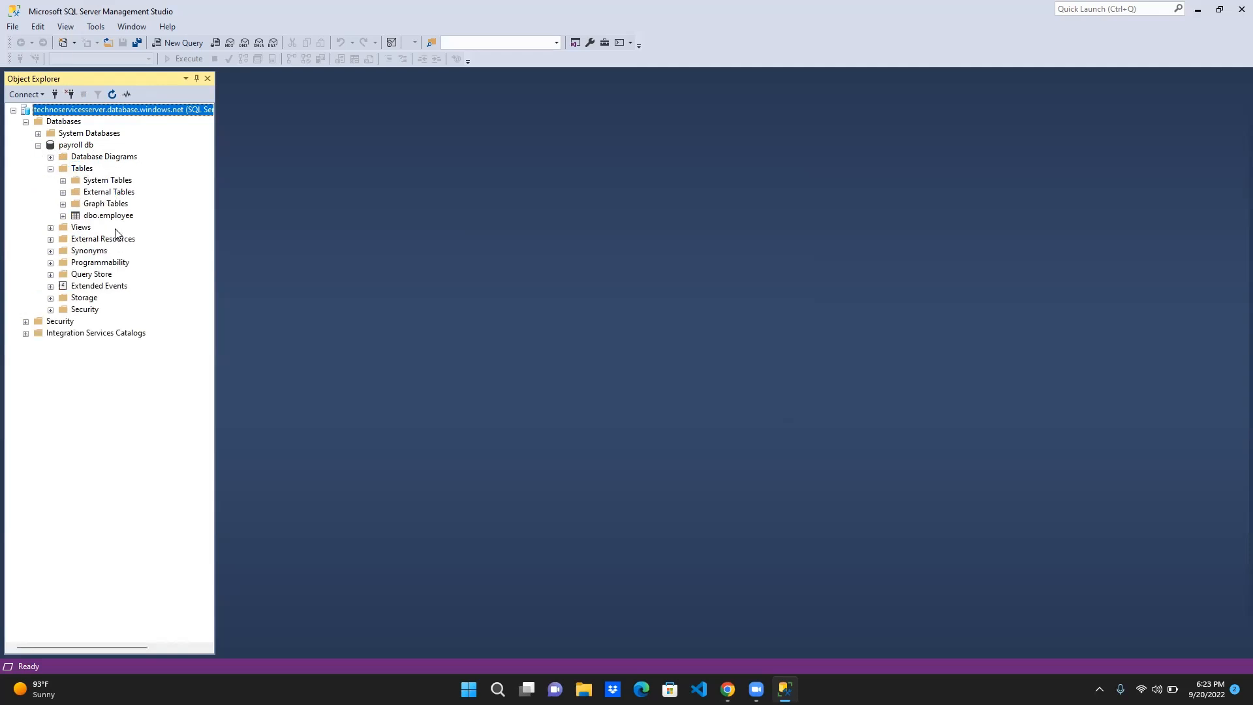
Open a new blank query window on the connected Azure server
{"action": "left_click", "coordinate": [63, 47]}
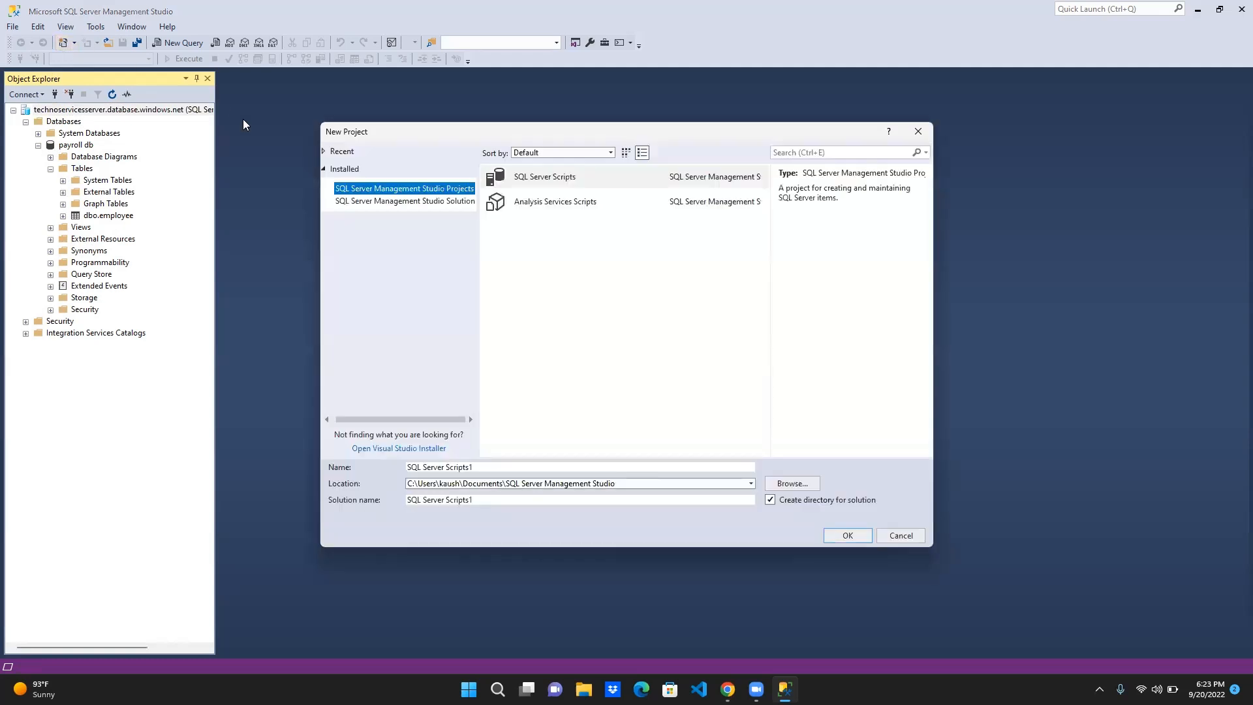
{"action": "left_click", "coordinate": [917, 131]}
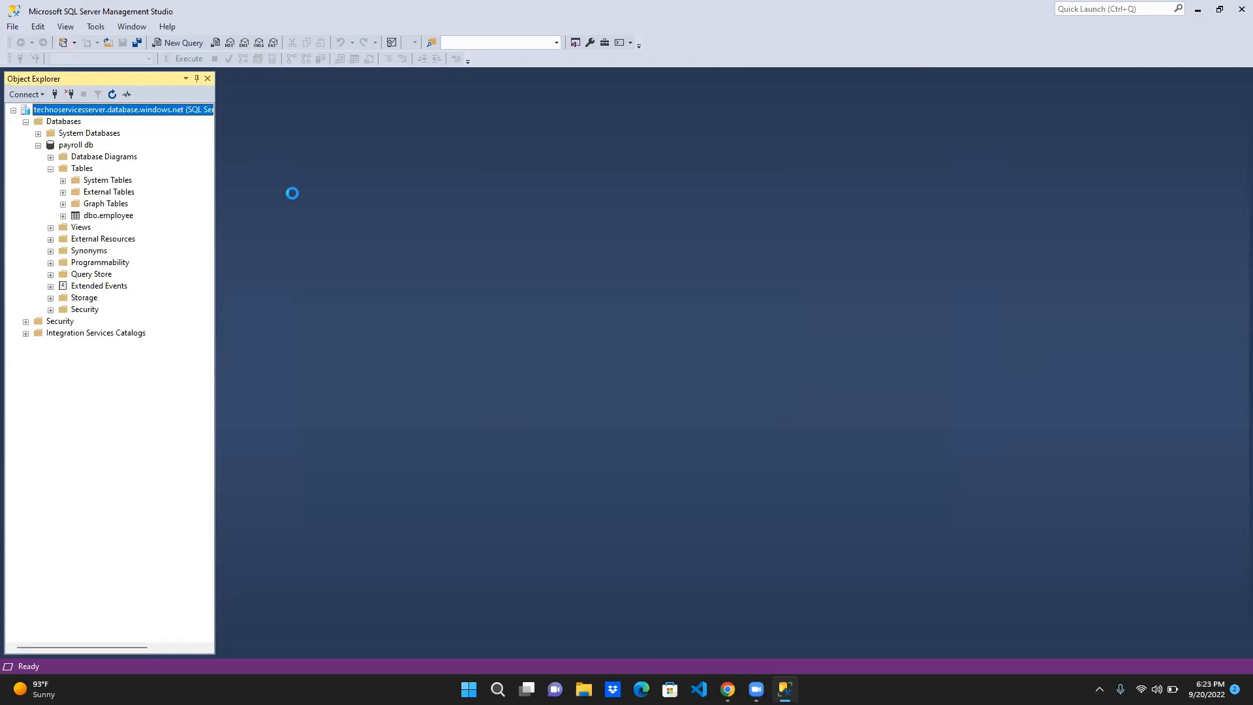
{"action": "key", "text": "ctrl+n"}
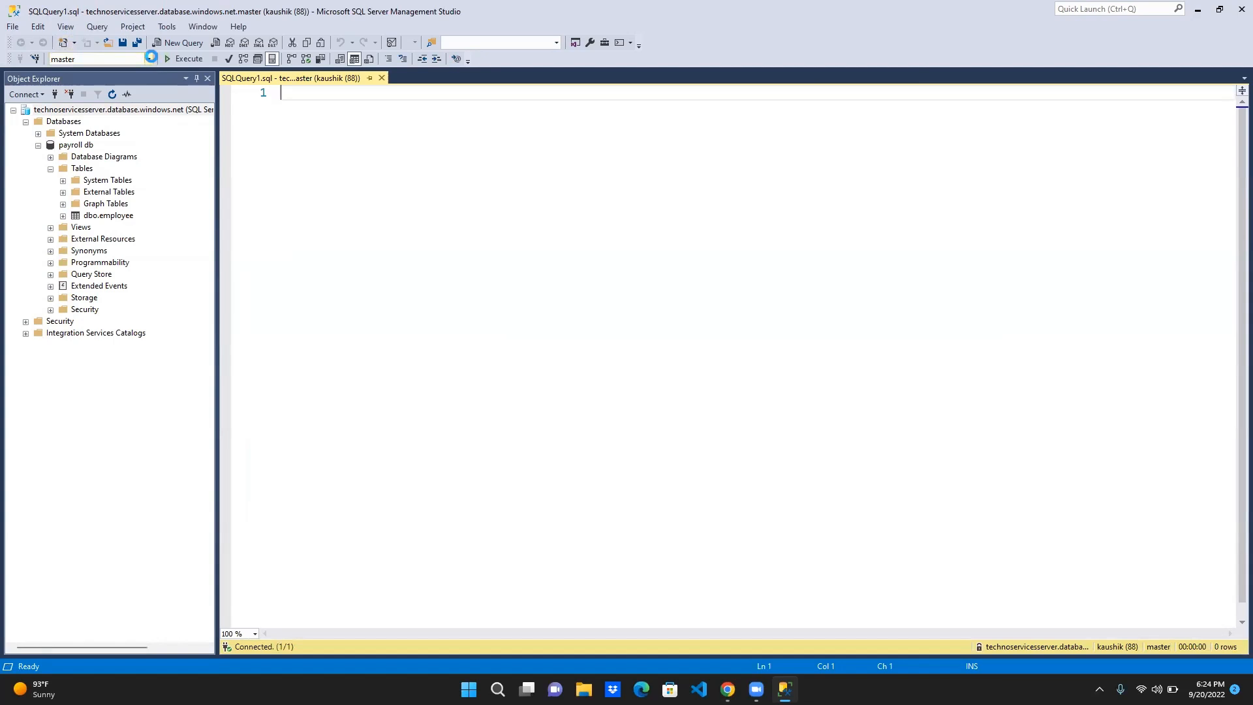
{"action": "left_click", "coordinate": [151, 56]}
{"action": "left_click", "coordinate": [376, 149]}
{"action": "left_click", "coordinate": [342, 107]}
Try to switch databases by writing and running "use [payroll db]" in the query
{"action": "type", "text": "use db"}
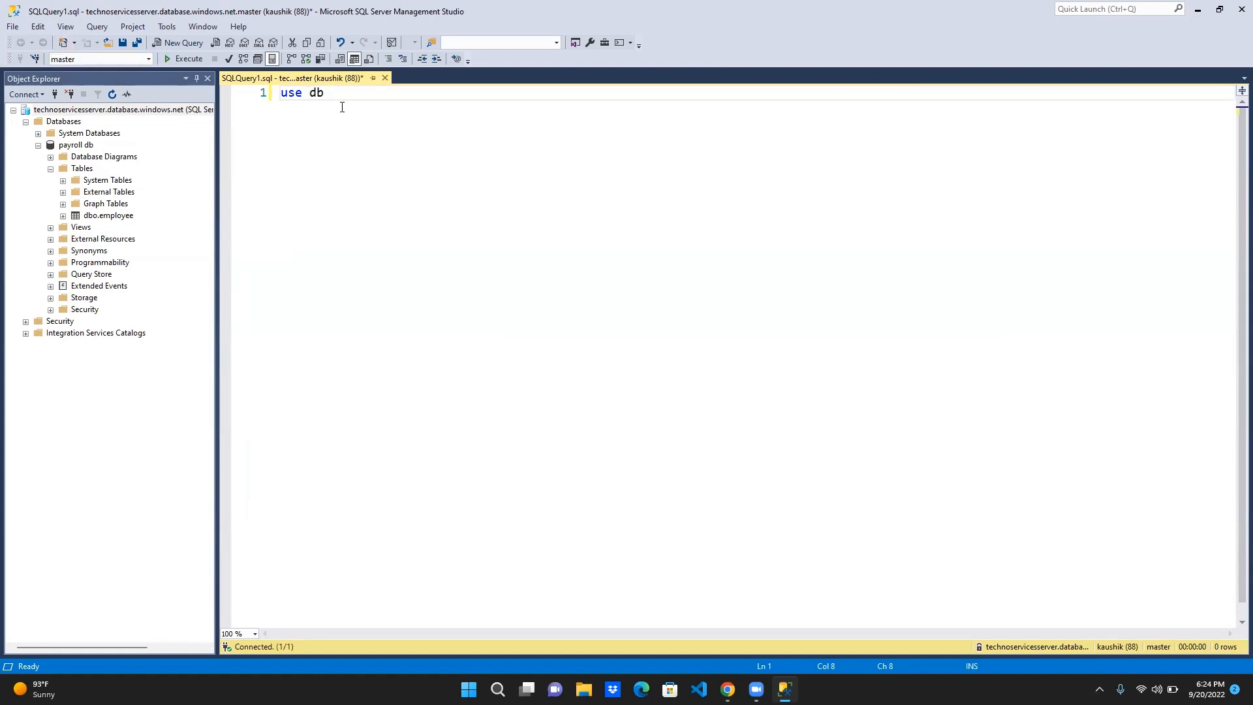
{"action": "key", "text": "BackSpace"}
{"action": "key", "text": "BackSpace"}
{"action": "key", "text": "BackSpace"}
{"action": "type", "text": "payroll"}
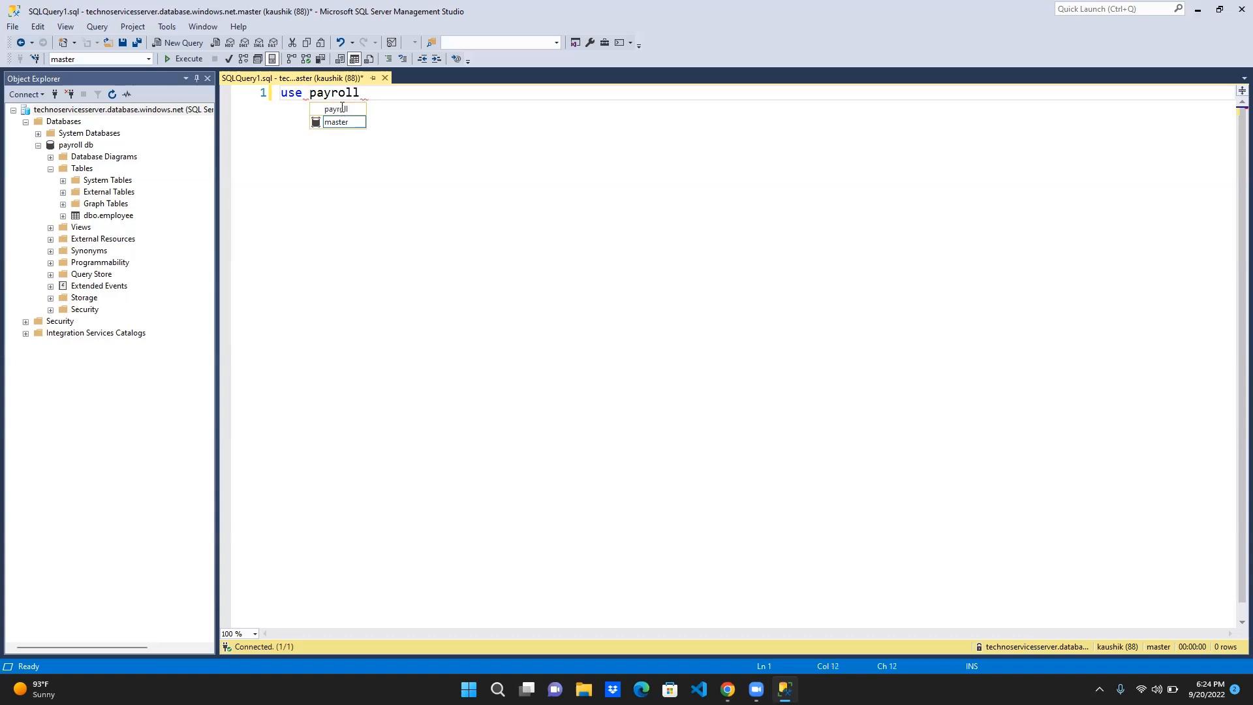
{"action": "type", "text": " db]"}
{"action": "key", "text": "ctrl+Left"}
{"action": "key", "text": "ctrl+Left"}
{"action": "key", "text": "ctrl+Left"}
{"action": "type", "text": "["}
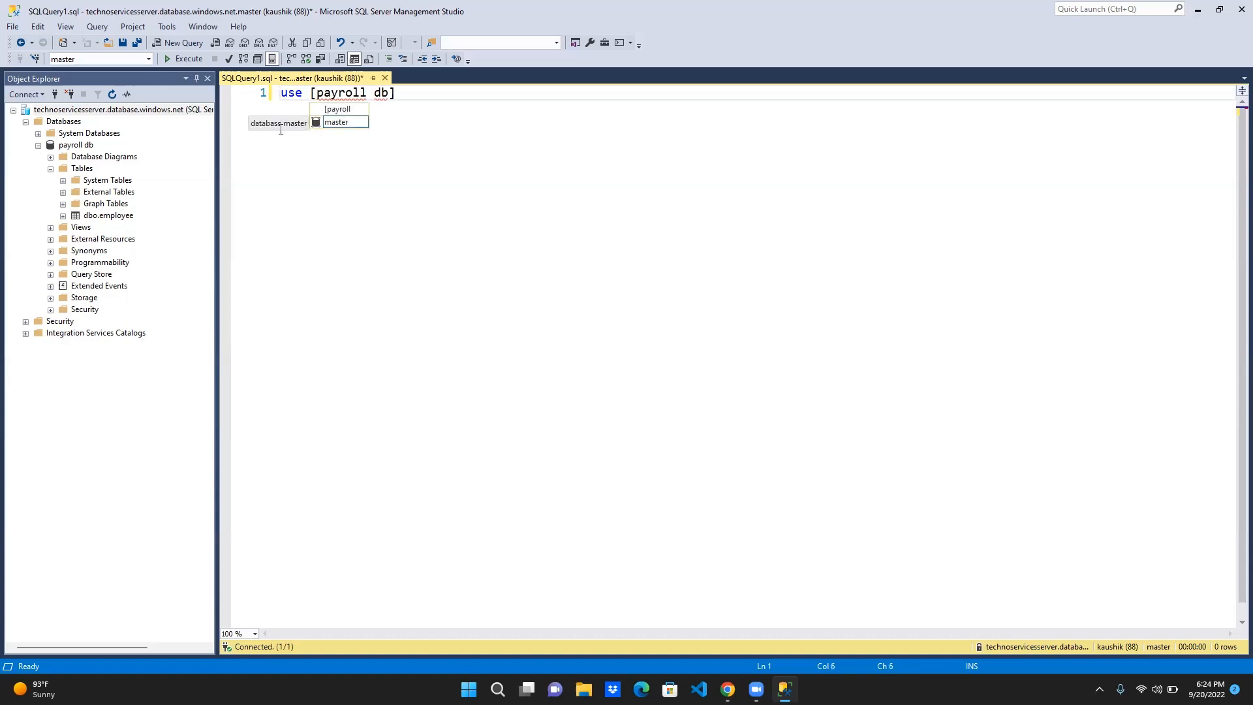
{"action": "left_click", "coordinate": [178, 58]}
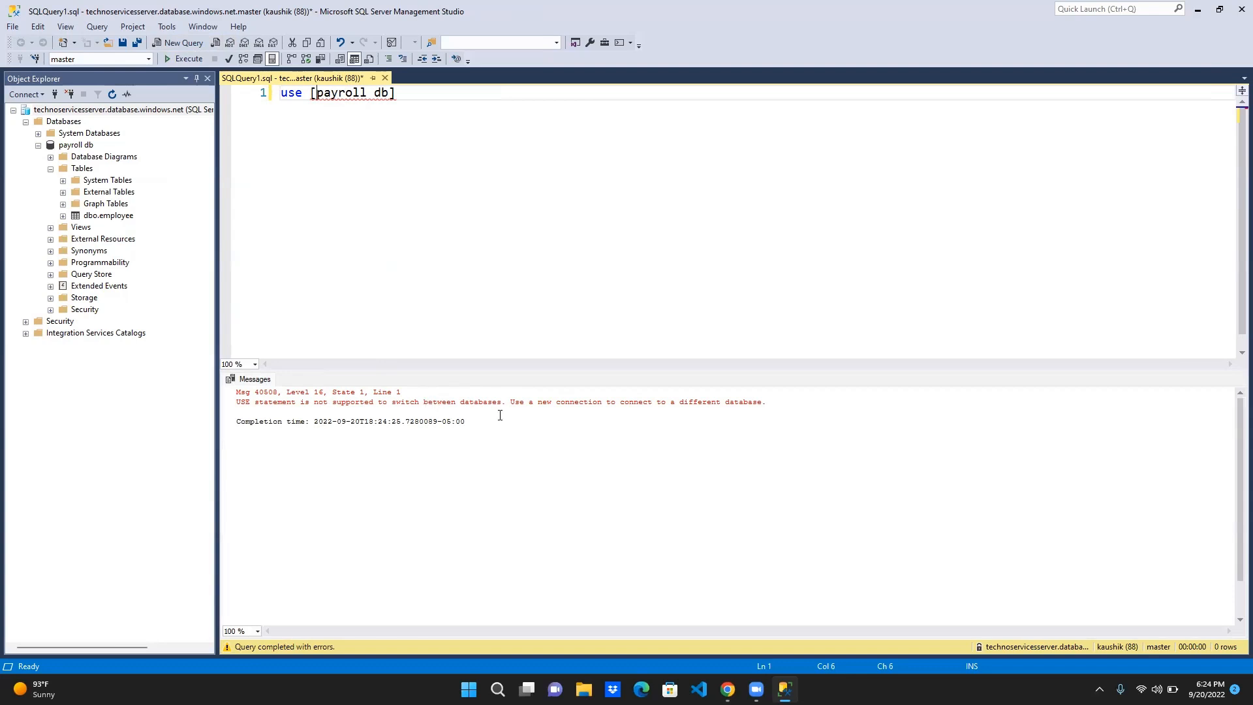
Set the query's active database to payroll db
{"action": "left_click", "coordinate": [563, 226]}
{"action": "left_click", "coordinate": [148, 59]}
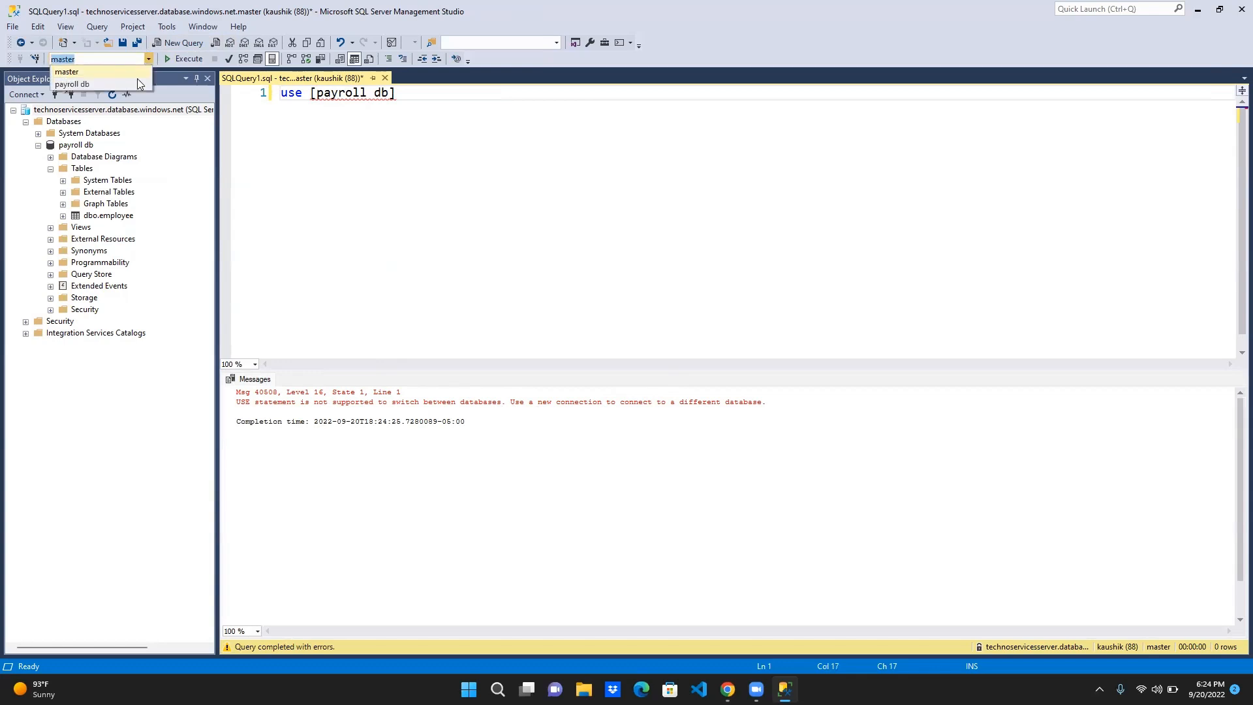
{"action": "left_click", "coordinate": [132, 84]}
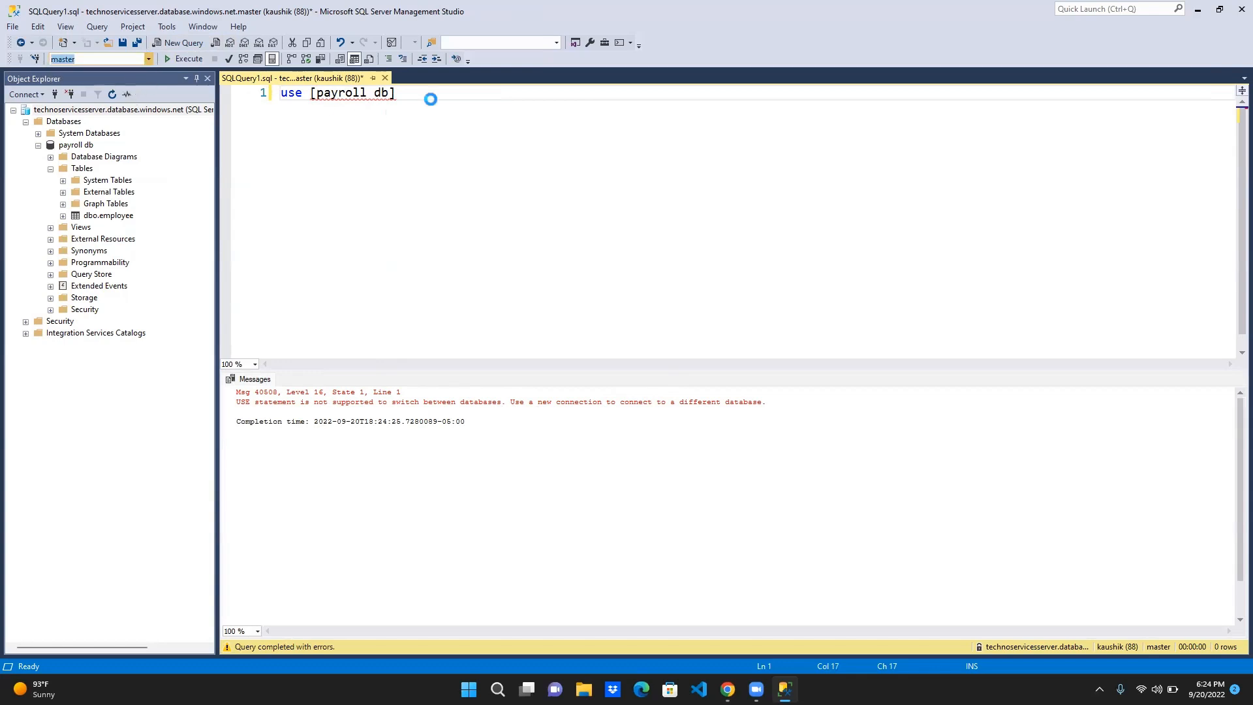
Replace the query text with "select * from employee" and run it
{"action": "key", "text": "ctrl+a"}
{"action": "key", "text": "Delete"}
{"action": "type", "text": "select * from employee"}
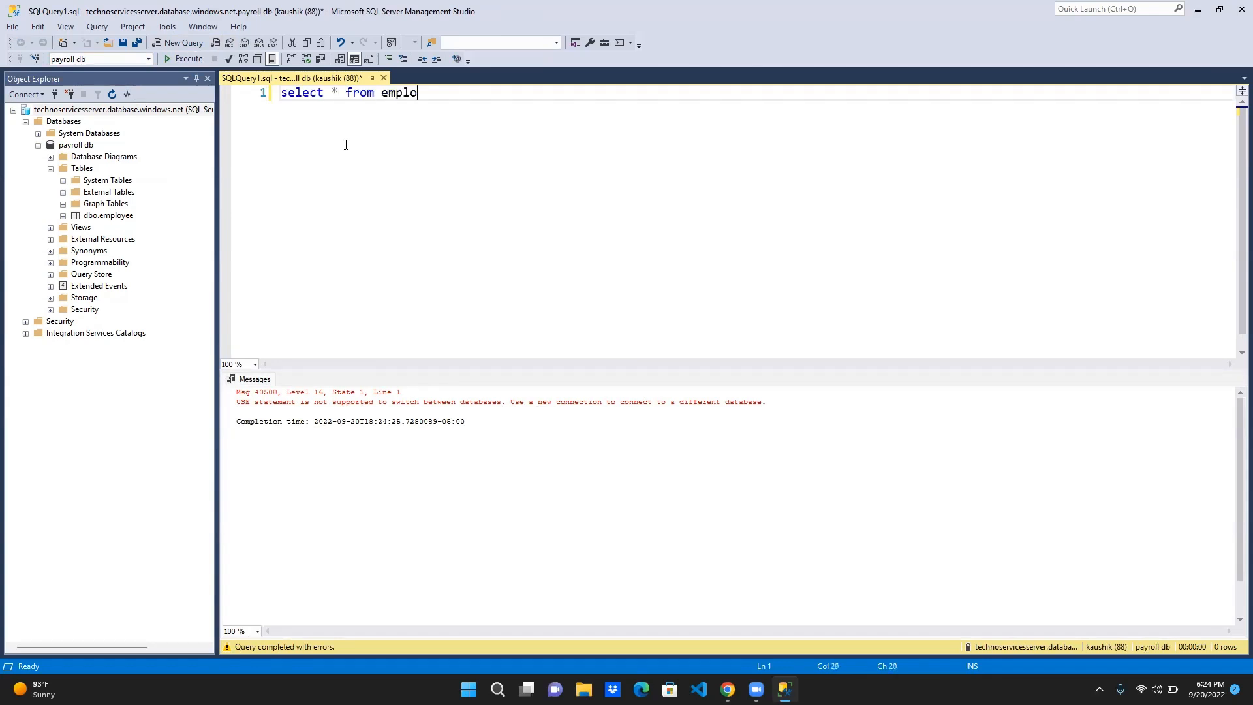
{"action": "left_click", "coordinate": [182, 58]}
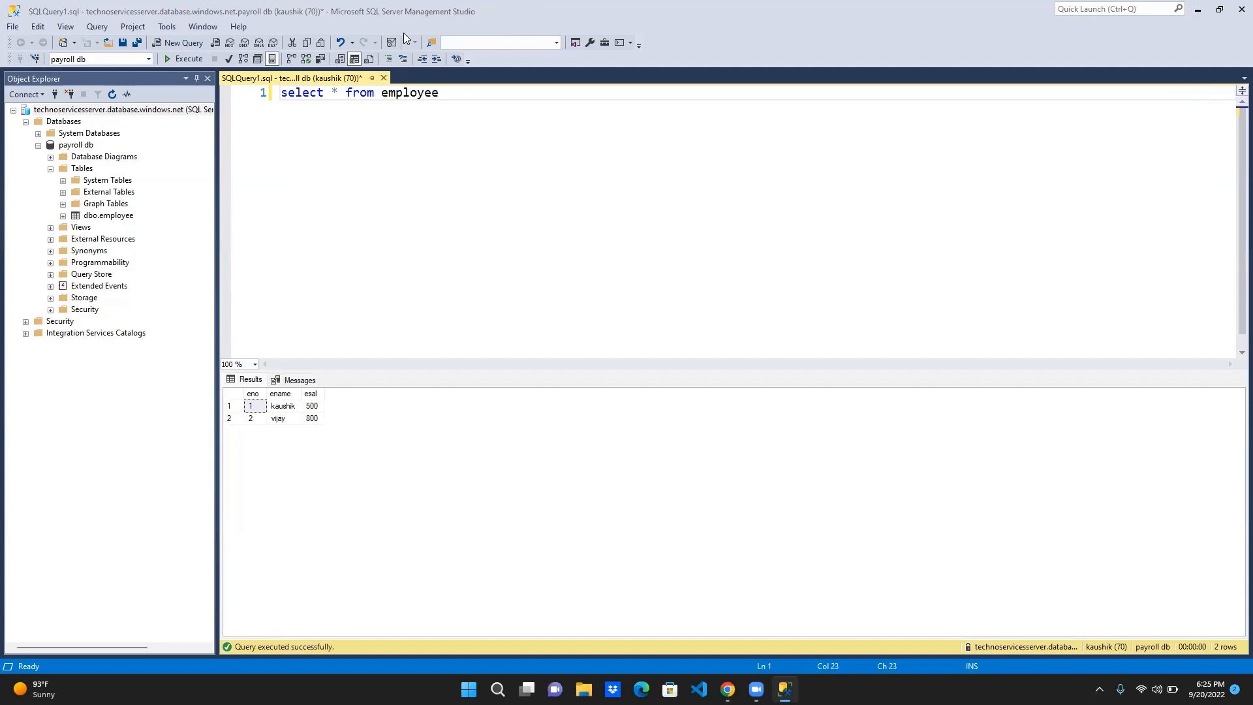
Add blank lines below the select statement and write "create table dept(dno int)" on line 3
{"action": "left_click", "coordinate": [409, 124]}
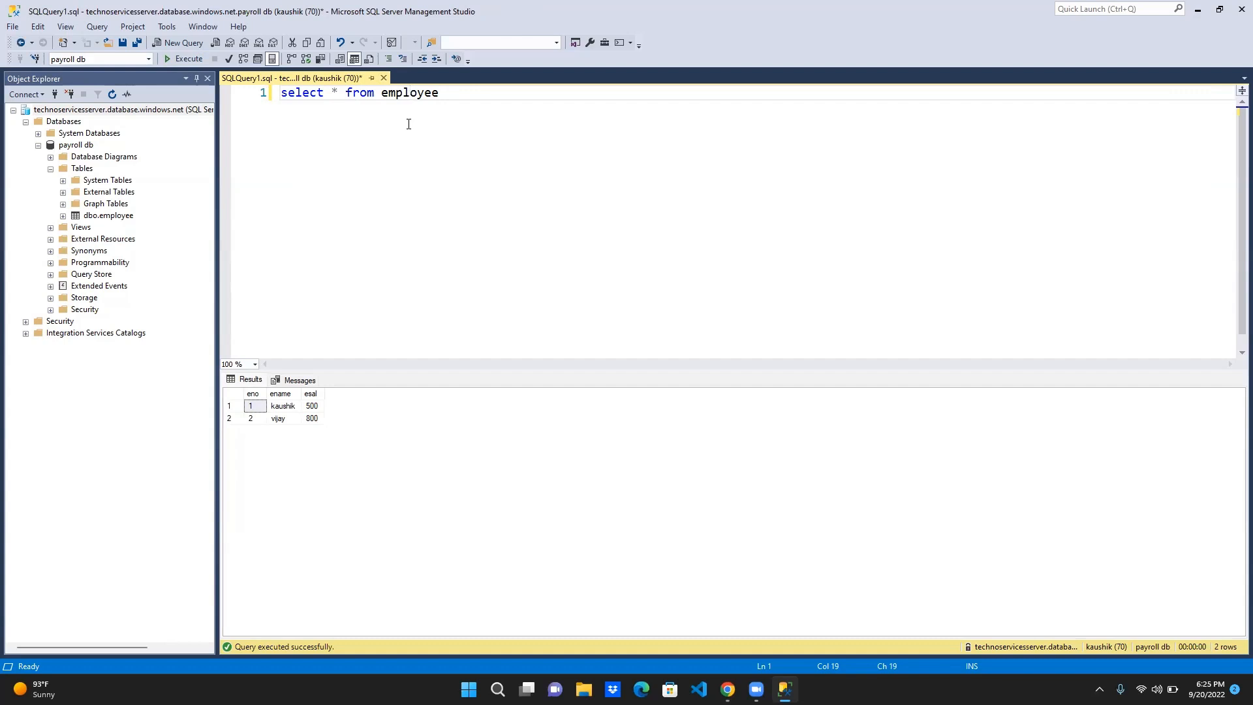
{"action": "key", "text": "Return"}
{"action": "key", "text": "Return"}
{"action": "key", "text": "Return"}
{"action": "key", "text": "Up"}
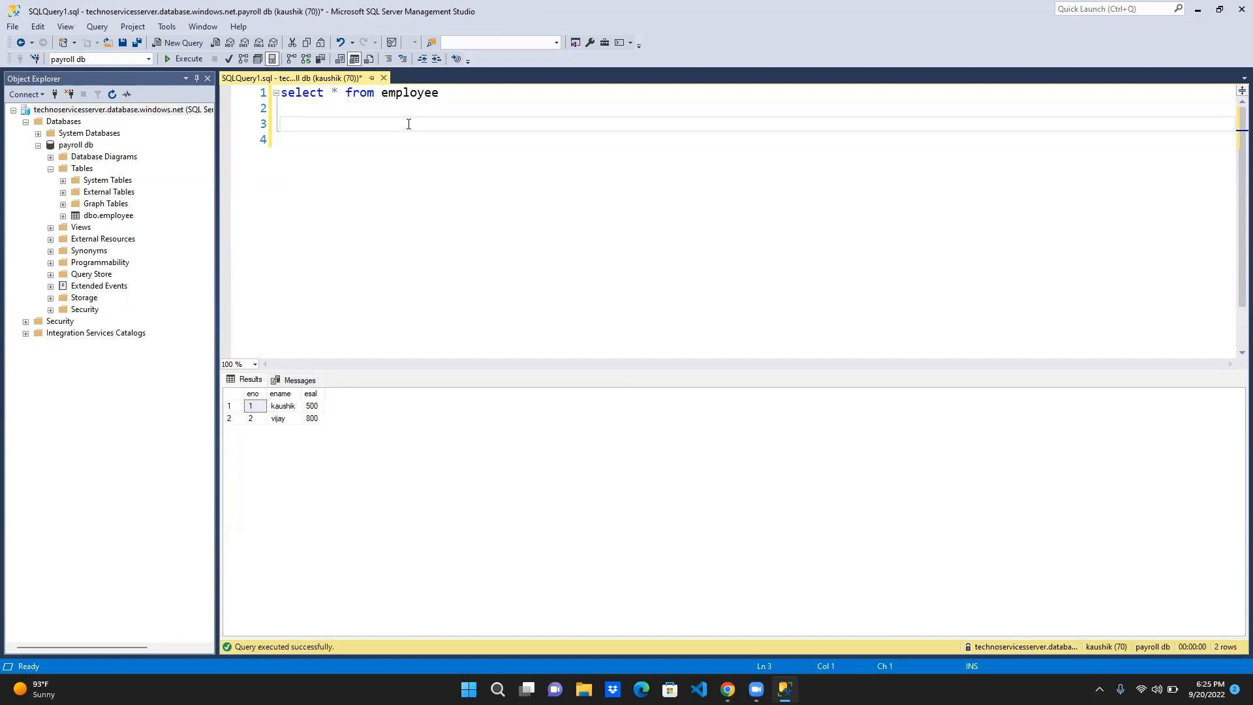
{"action": "type", "text": "create table dept"}
{"action": "key", "text": "Return"}
{"action": "type", "text": "90"}
{"action": "key", "text": "BackSpace"}
{"action": "key", "text": "BackSpace"}
{"action": "key", "text": "BackSpace"}
{"action": "type", "text": "(dno int"}
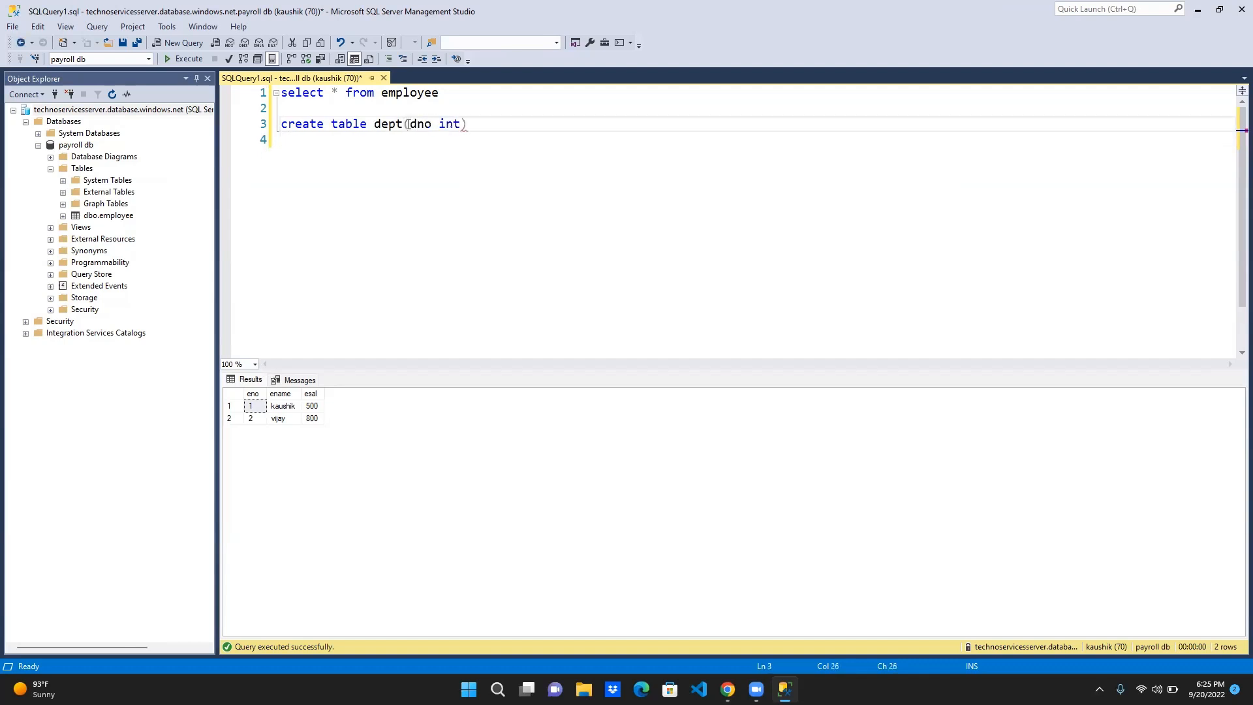
Add the column "dname varchar(50)" to the dept table statement and run only that statement
{"action": "type", "text": ", dname varchar(50)"}
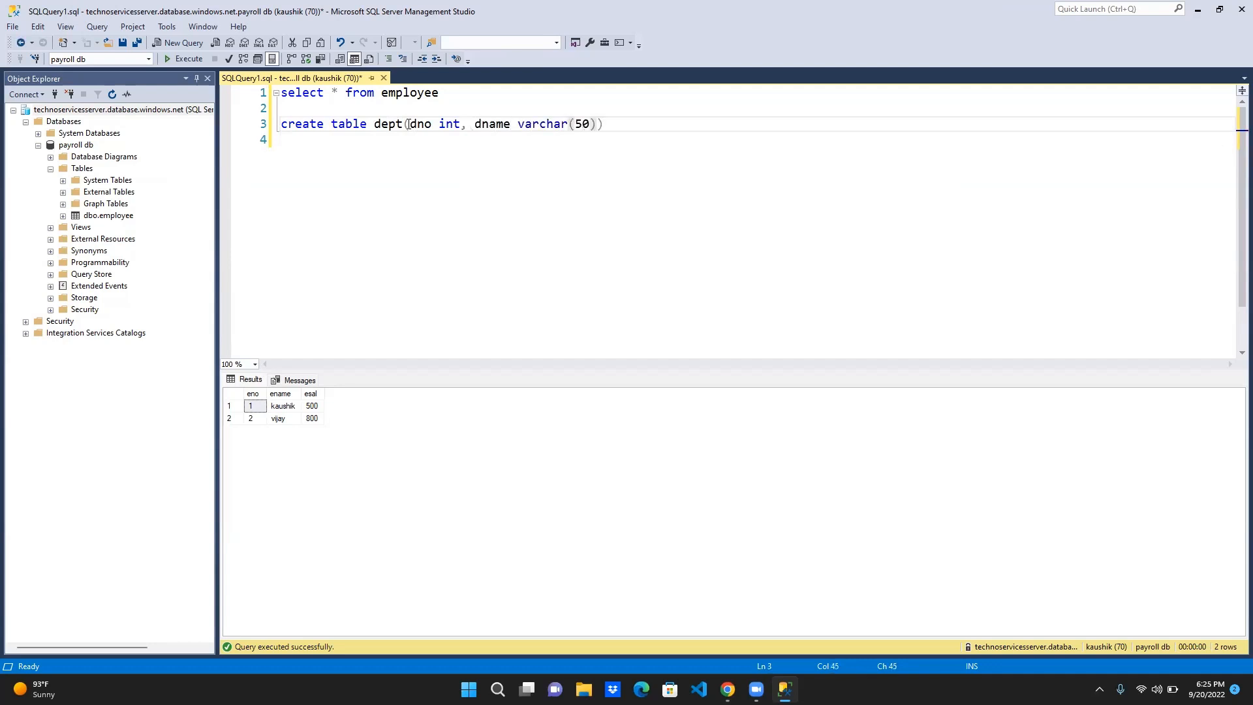
{"action": "type", "text": ","}
{"action": "key", "text": "BackSpace"}
{"action": "key", "text": "BackSpace"}
{"action": "key", "text": "shift+Home"}
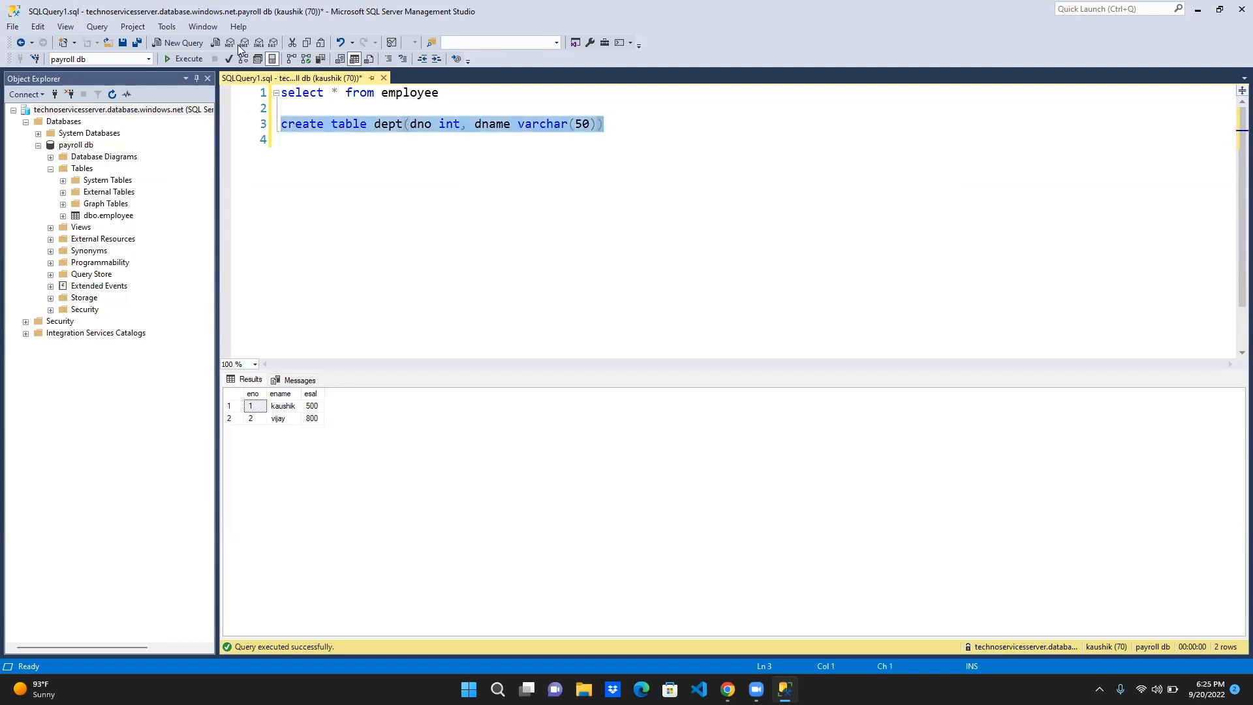
{"action": "left_click", "coordinate": [186, 58]}
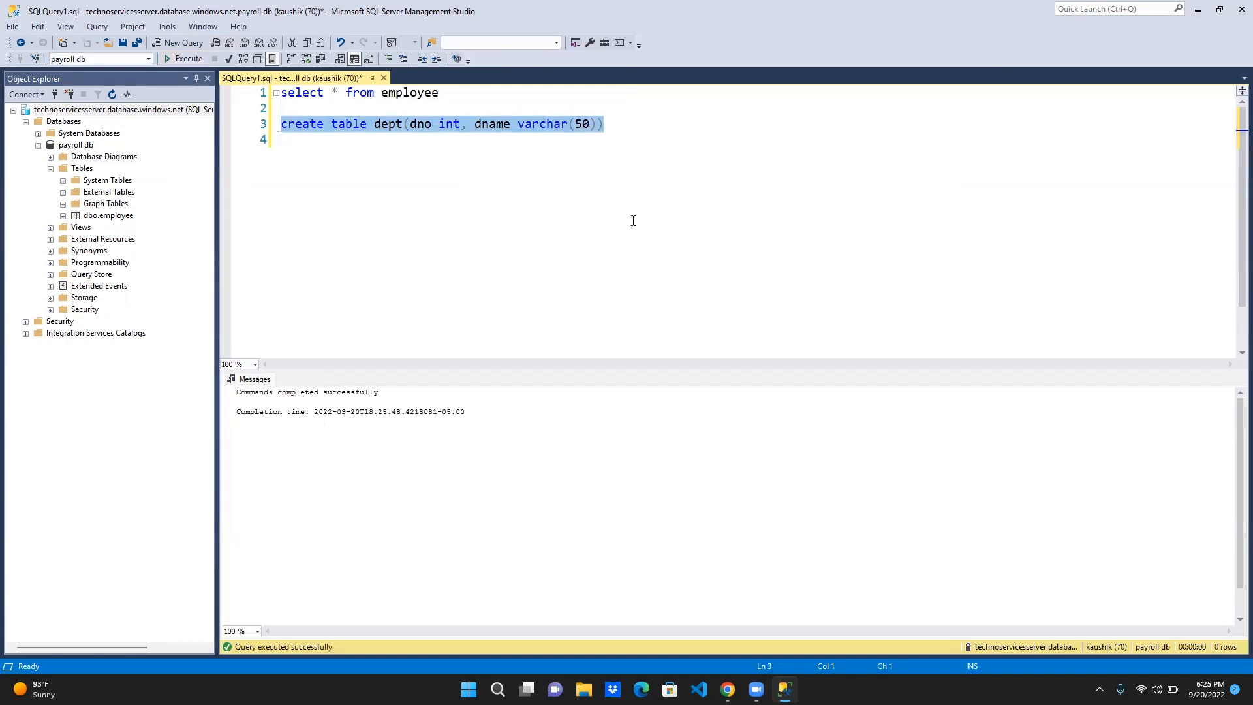
Begin an insert statement on line 5, below the table creation, with "insert into dept values"
{"action": "key", "text": "End"}
{"action": "key", "text": "Return"}
{"action": "key", "text": "Return"}
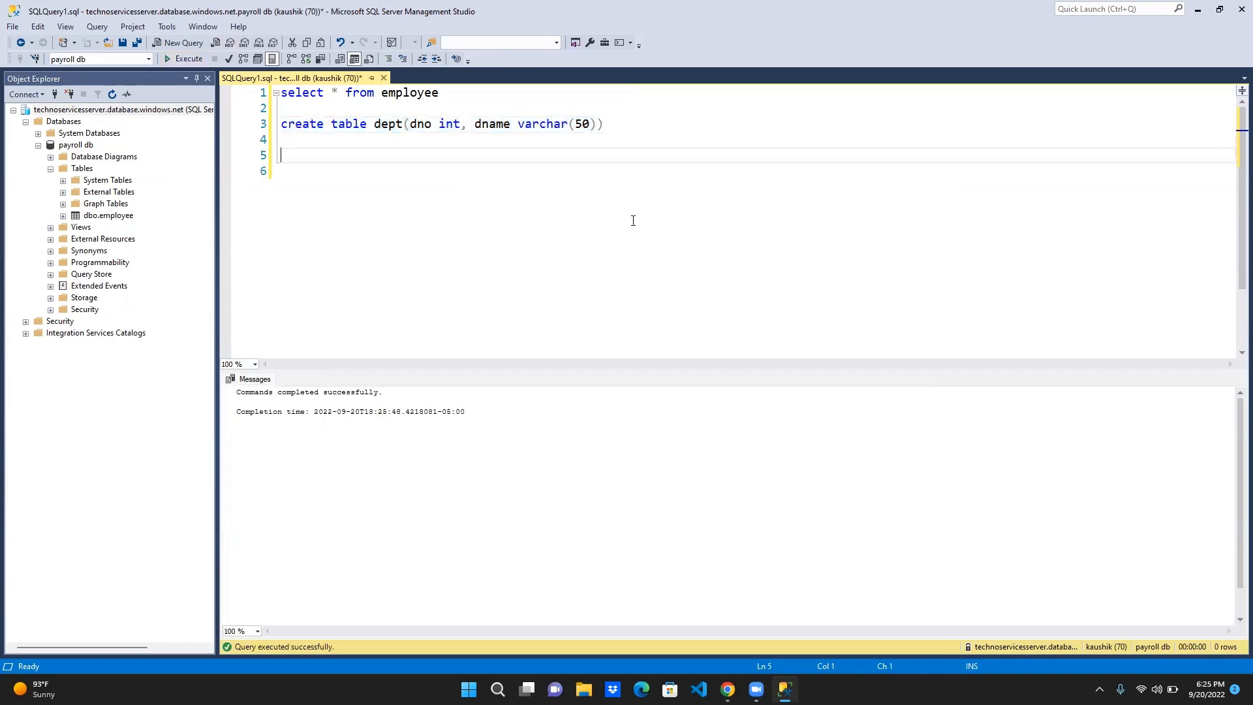
{"action": "type", "text": "insert into dept values"}
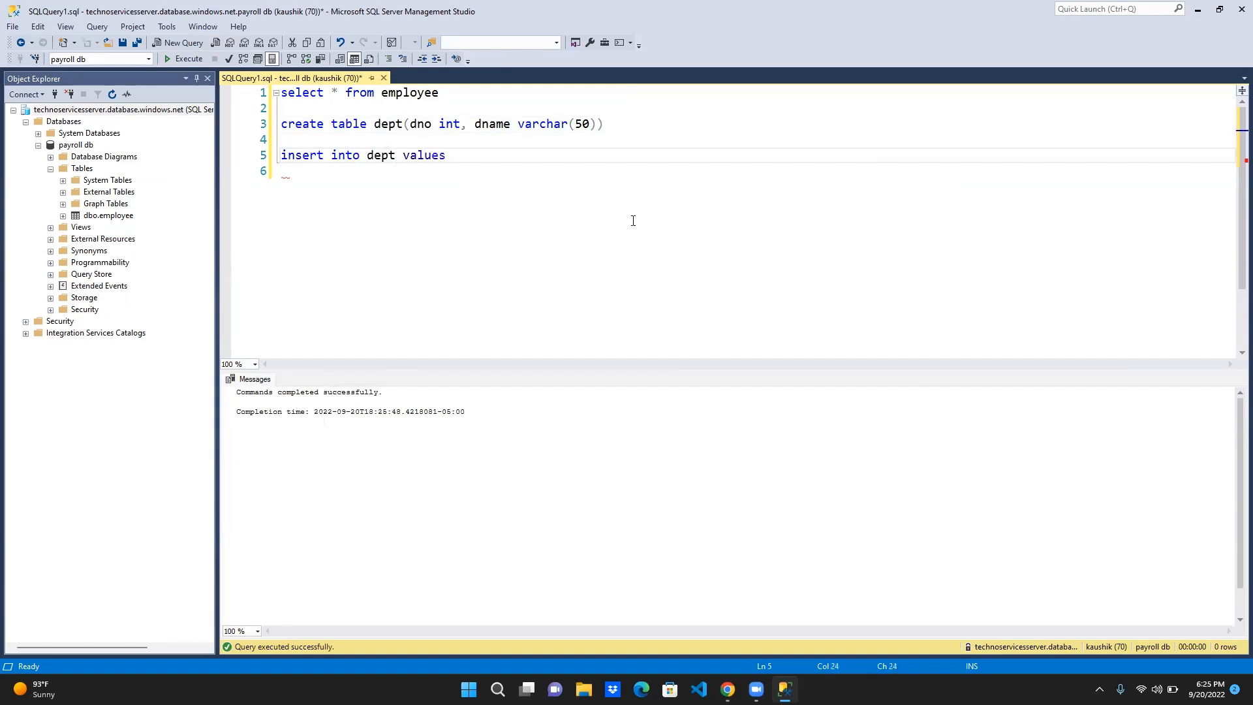
Add the row (1, 'IT') followed by a comma to the dept insert statement
{"action": "type", "text": "()"}
{"action": "key", "text": "Left"}
{"action": "type", "text": "dept"}
{"action": "key", "text": "BackSpace"}
{"action": "key", "text": "BackSpace"}
{"action": "key", "text": "BackSpace"}
{"action": "key", "text": "BackSpace"}
{"action": "type", "text": "1, "}
{"action": "type", "text": "''"}
{"action": "type", "text": "IT"}
{"action": "key", "text": "BackSpace"}
{"action": "type", "text": "'"}
{"action": "key", "text": "Right"}
{"action": "type", "text": ","}
Duplicate the (1, 'IT') row after the comma in the insert statement
{"action": "key", "text": "Left"}
{"action": "key", "text": "shift+Left"}
{"action": "key", "text": "shift+Left"}
{"action": "key", "text": "shift+Left"}
{"action": "key", "text": "shift+Left"}
{"action": "key", "text": "shift+Left"}
{"action": "key", "text": "shift+Left"}
{"action": "key", "text": "shift+Left"}
{"action": "key", "text": "shift+Left"}
{"action": "key", "text": "shift+Left"}
{"action": "key", "text": "ctrl+c"}
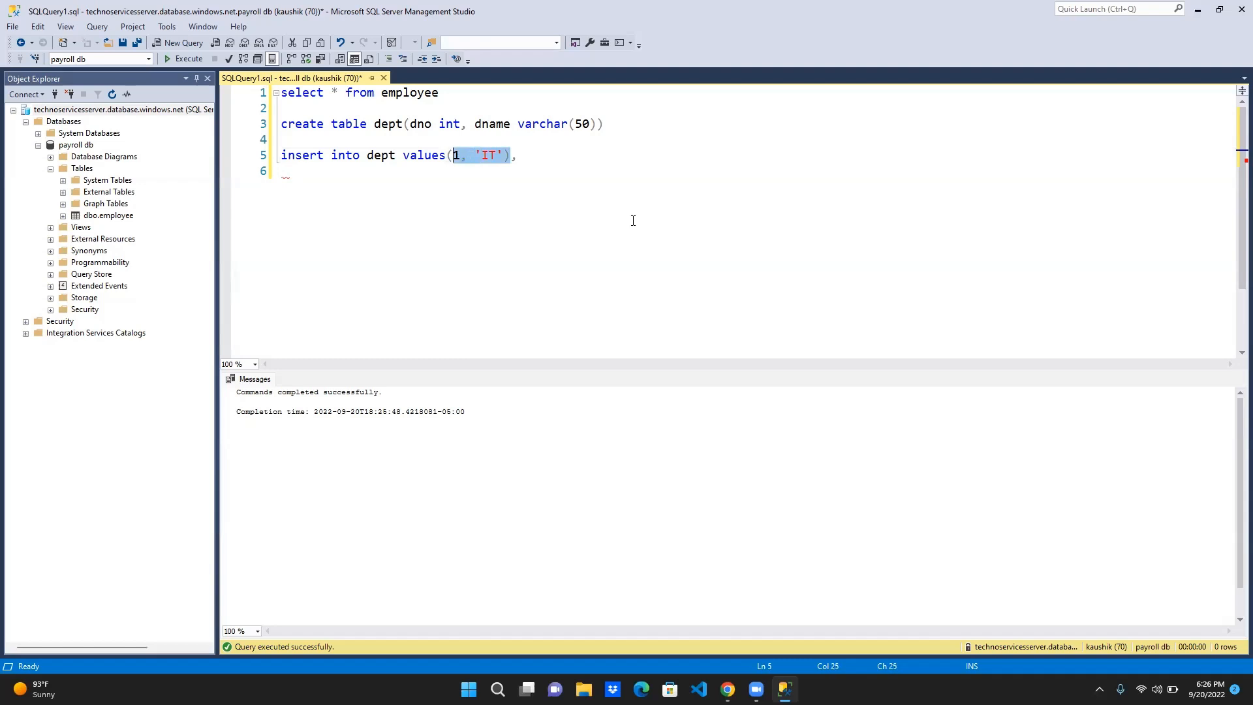
{"action": "key", "text": "End"}
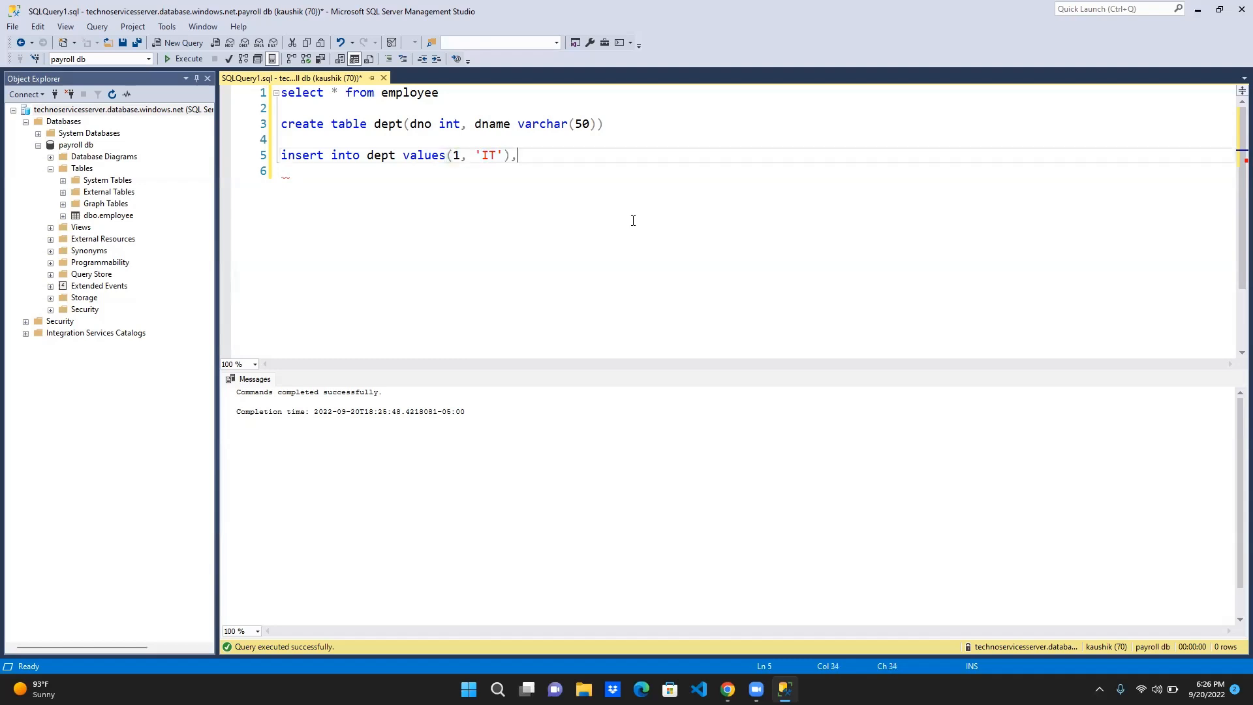
{"action": "key", "text": "ctrl+v"}
Change the duplicated second row of the insert statement to (2, 'HR')
{"action": "key", "text": "BackSpace"}
{"action": "key", "text": "BackSpace"}
{"action": "type", "text": "HR"}
{"action": "key", "text": "Left"}
{"action": "key", "text": "Left"}
{"action": "key", "text": "Left"}
{"action": "key", "text": "Left"}
{"action": "key", "text": "BackSpace"}
{"action": "type", "text": "2"}
{"action": "key", "text": "Right"}
Select the dept insert statement on line 5 and run only that statement
{"action": "key", "text": "Down"}
{"action": "key", "text": "shift+Up"}
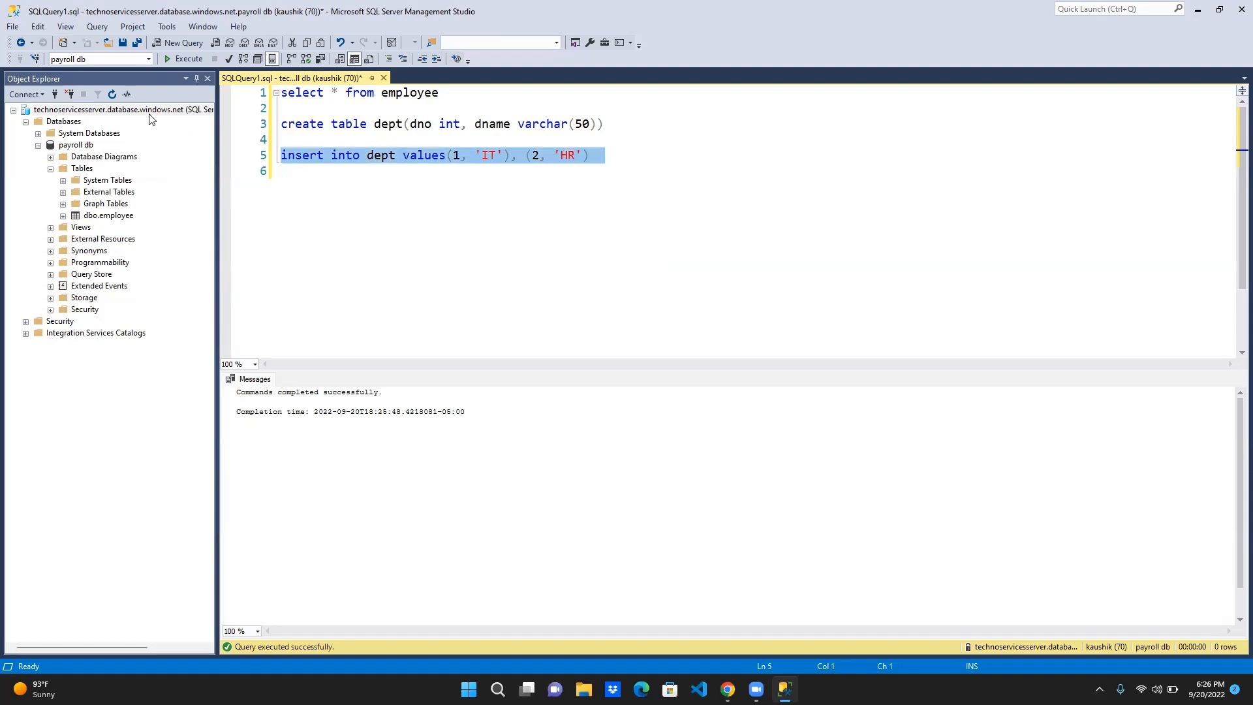
{"action": "left_click", "coordinate": [184, 60]}
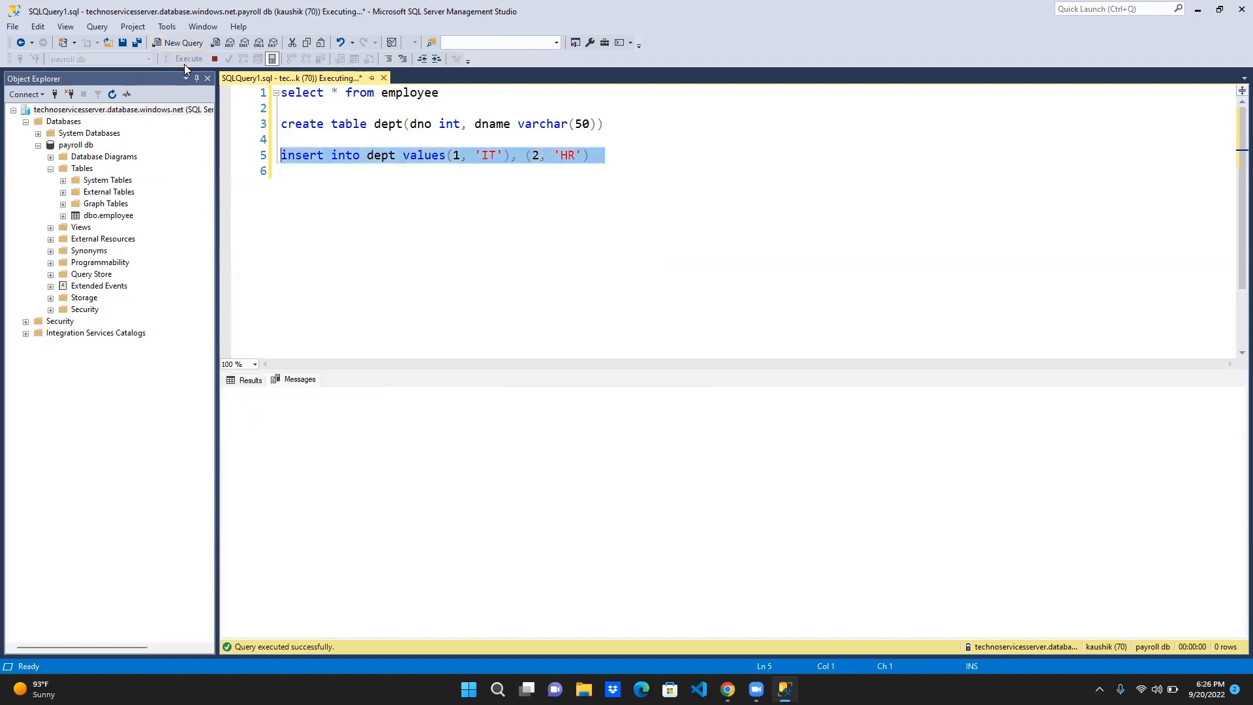
{"action": "left_click", "coordinate": [526, 270]}
Switch to the Azure portal's query editor in Chrome, write "select * from dept" on line 5 and run only that line
{"action": "left_click", "coordinate": [728, 689]}
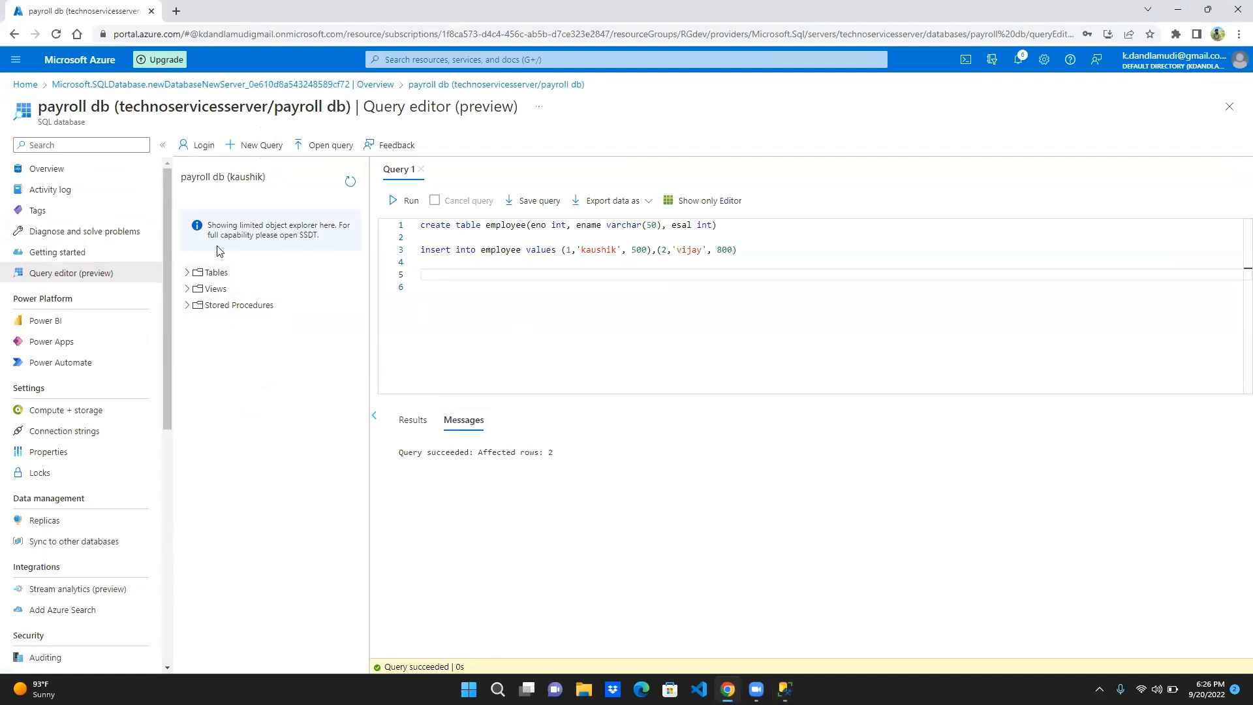
{"action": "left_click", "coordinate": [219, 277]}
{"action": "left_click", "coordinate": [423, 274]}
{"action": "type", "text": "select * from"}
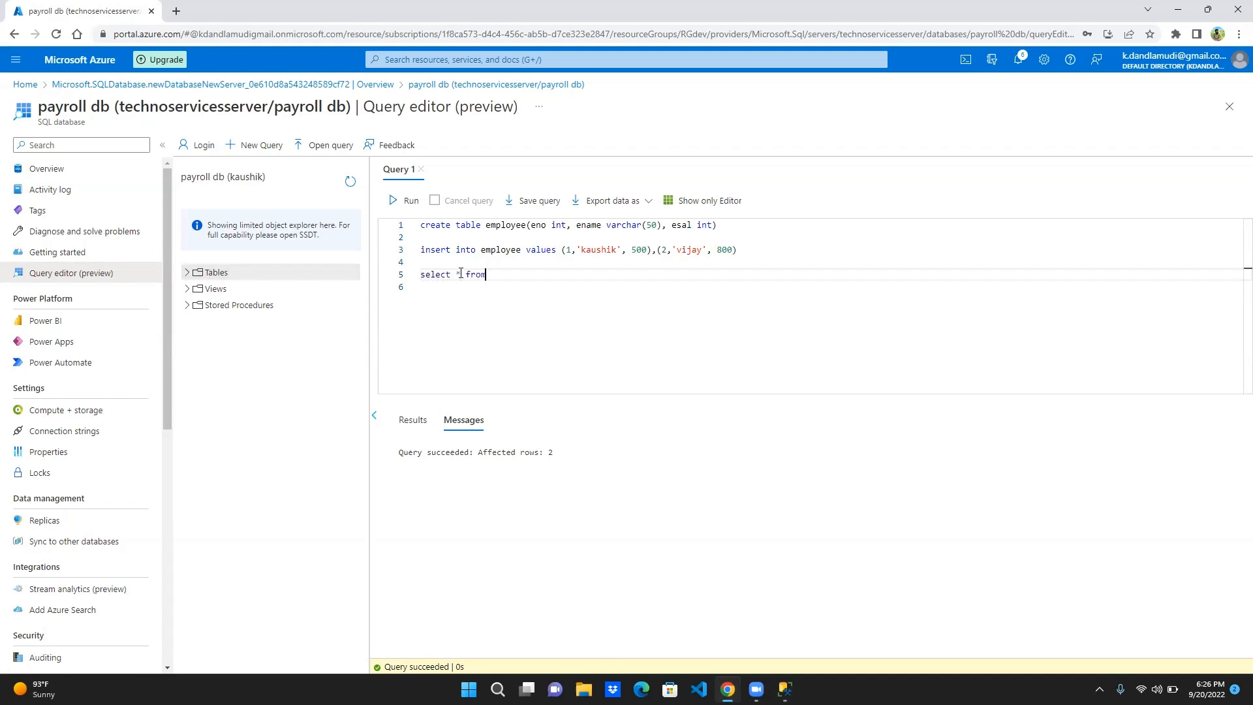
{"action": "type", "text": " dept"}
{"action": "key", "text": "shift+Home"}
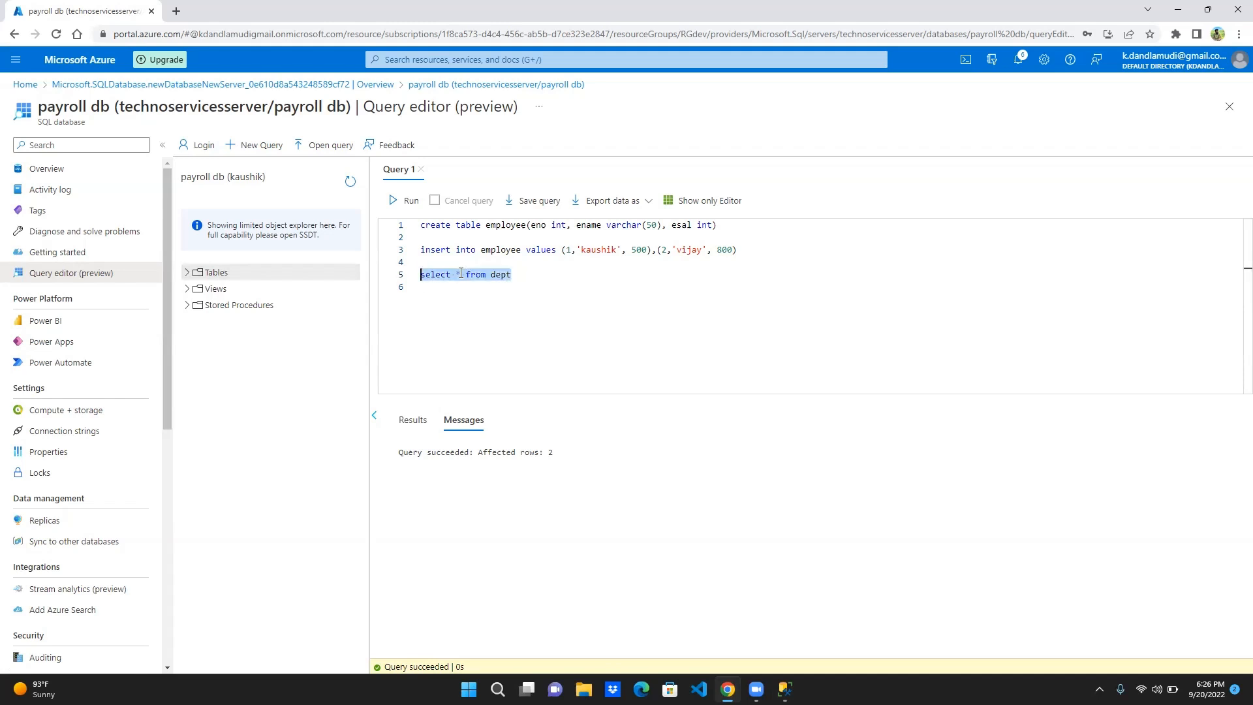
{"action": "left_click", "coordinate": [405, 202]}
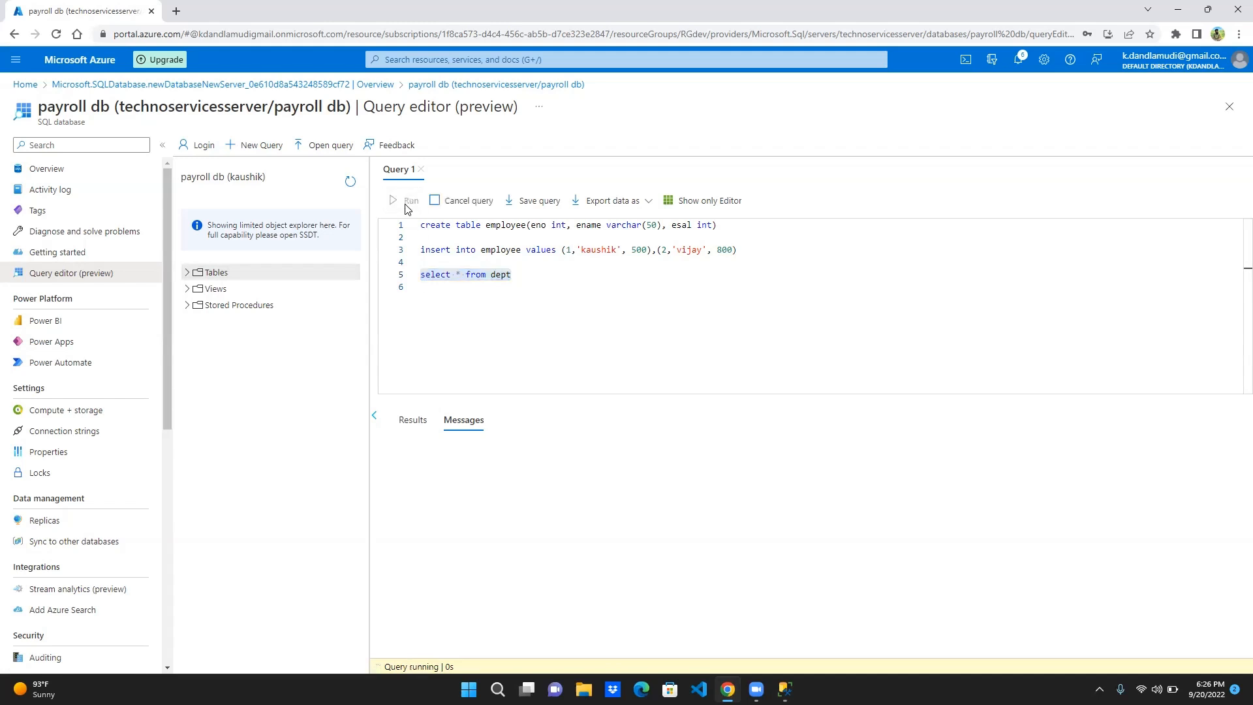
{"action": "left_click", "coordinate": [554, 283]}
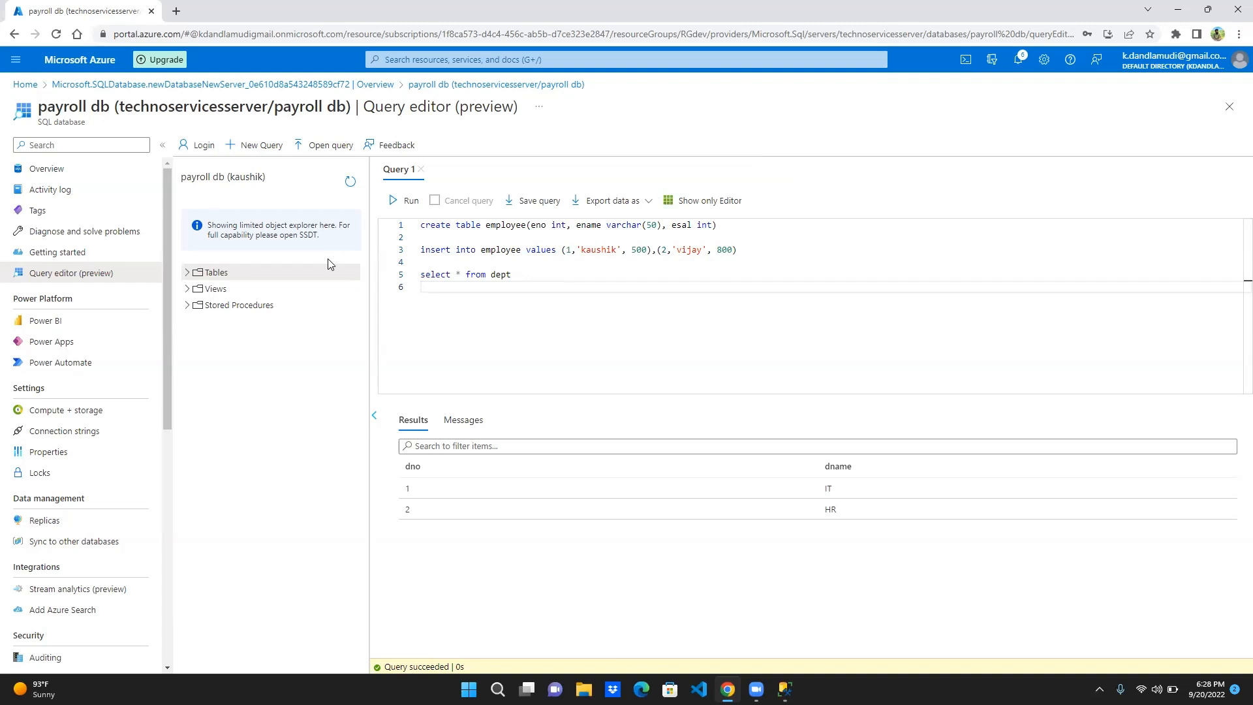
Leave the query editor for the portal home page, discarding unsaved edits, and start creating a new storage account
{"action": "left_click", "coordinate": [20, 81]}
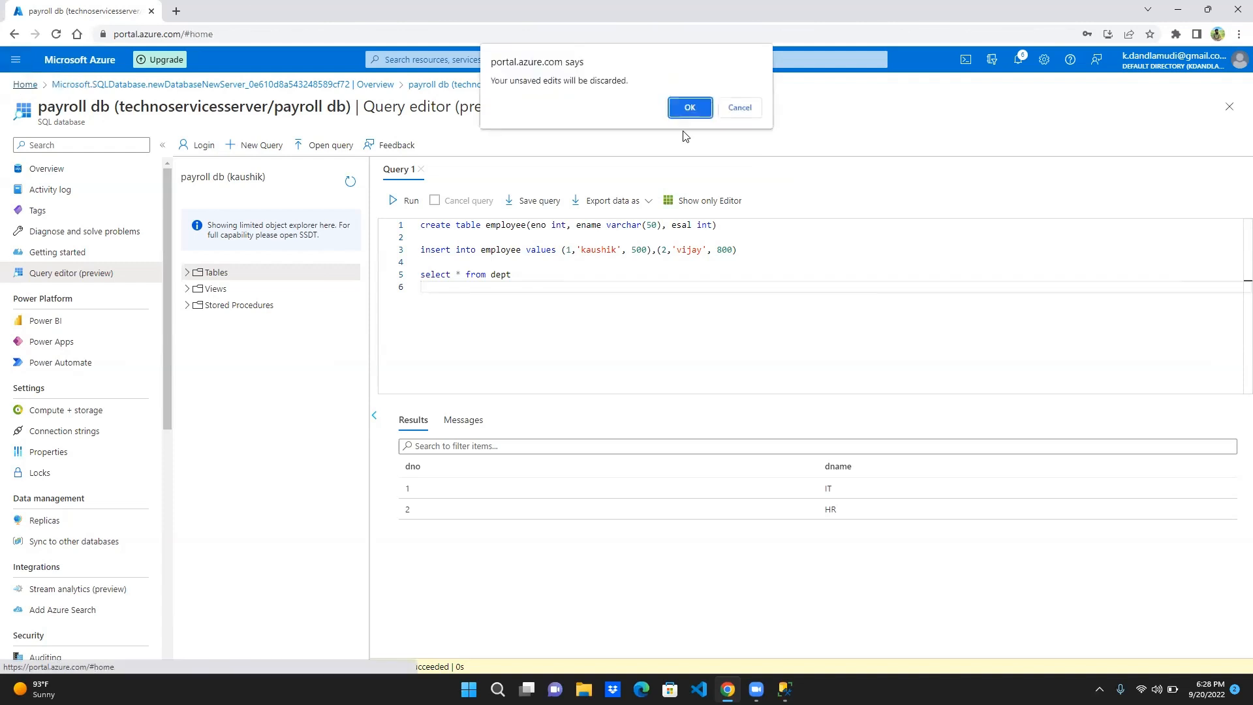
{"action": "left_click", "coordinate": [689, 107]}
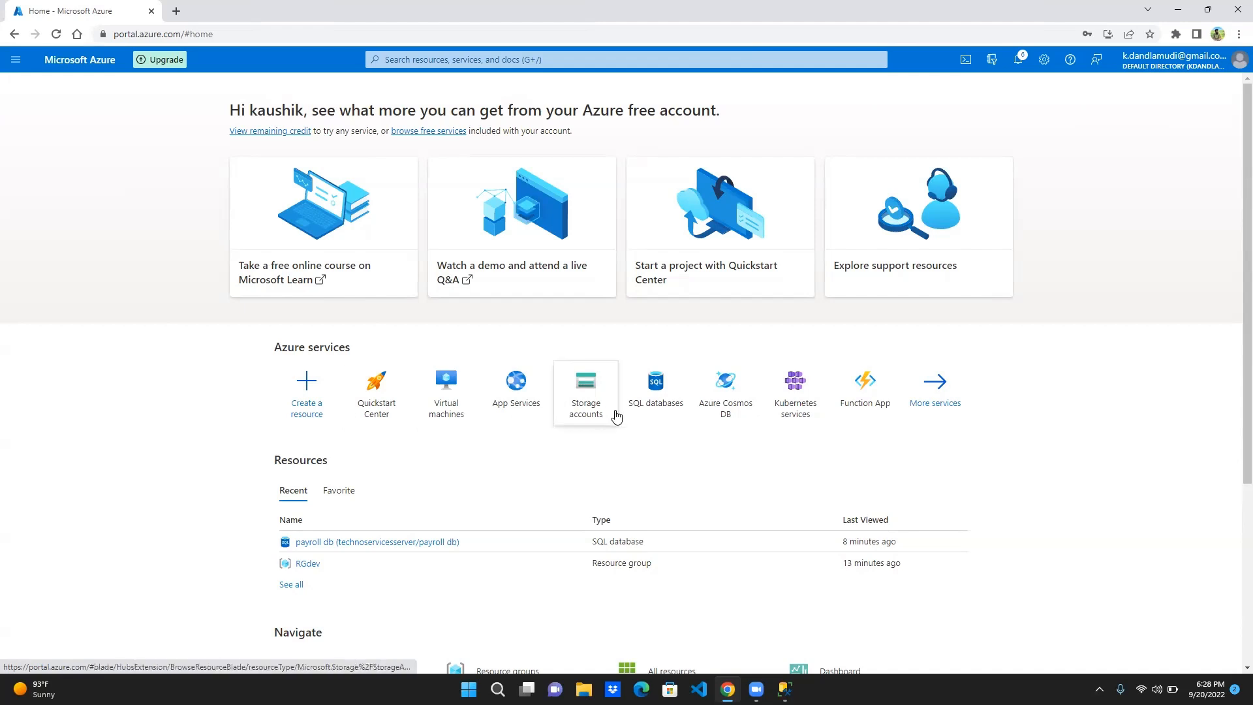
{"action": "left_click", "coordinate": [591, 415]}
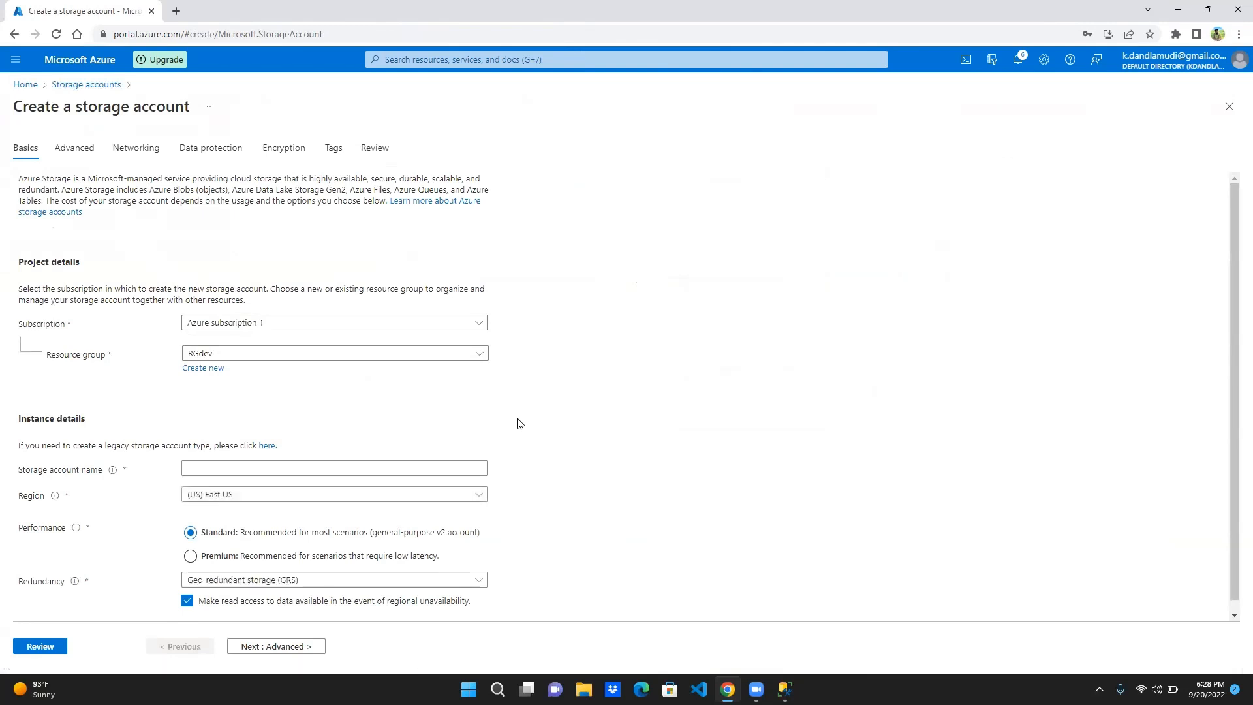
{"action": "scroll", "coordinate": [520, 424], "scroll_direction": "down", "scroll_amount": 1}
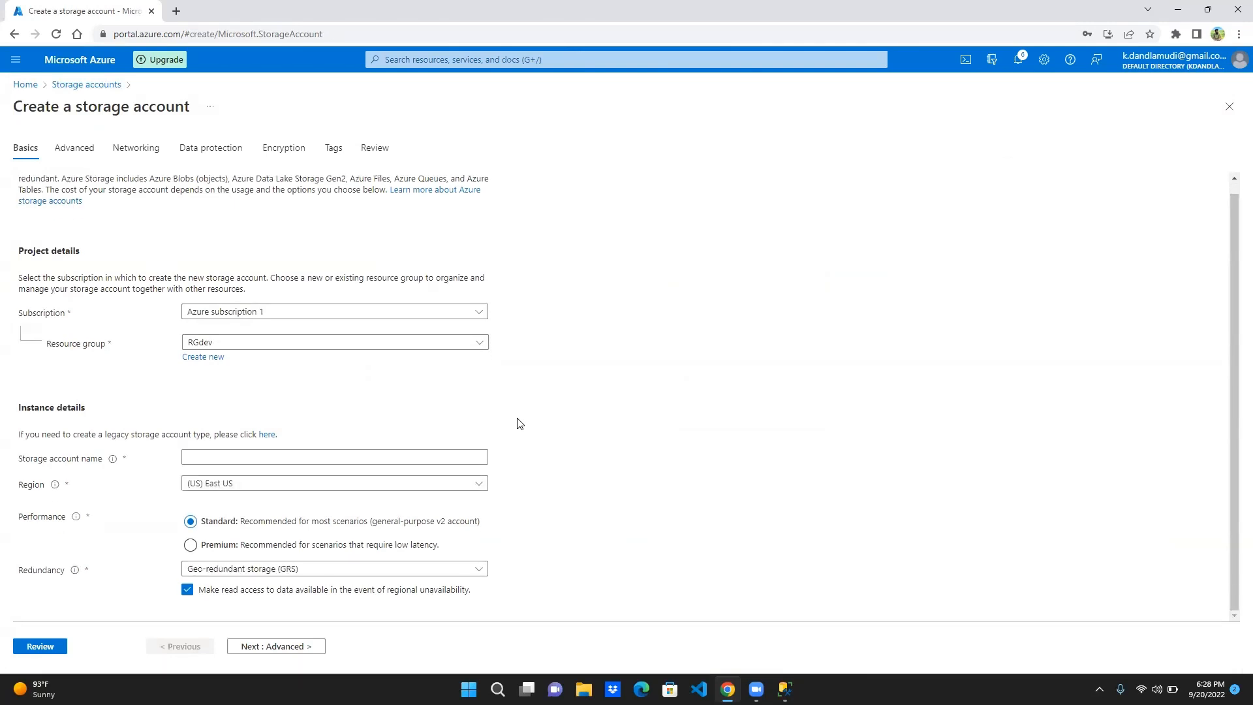
Name the new storage account moviefiles, written in lowercase without a space
{"action": "left_click", "coordinate": [369, 457]}
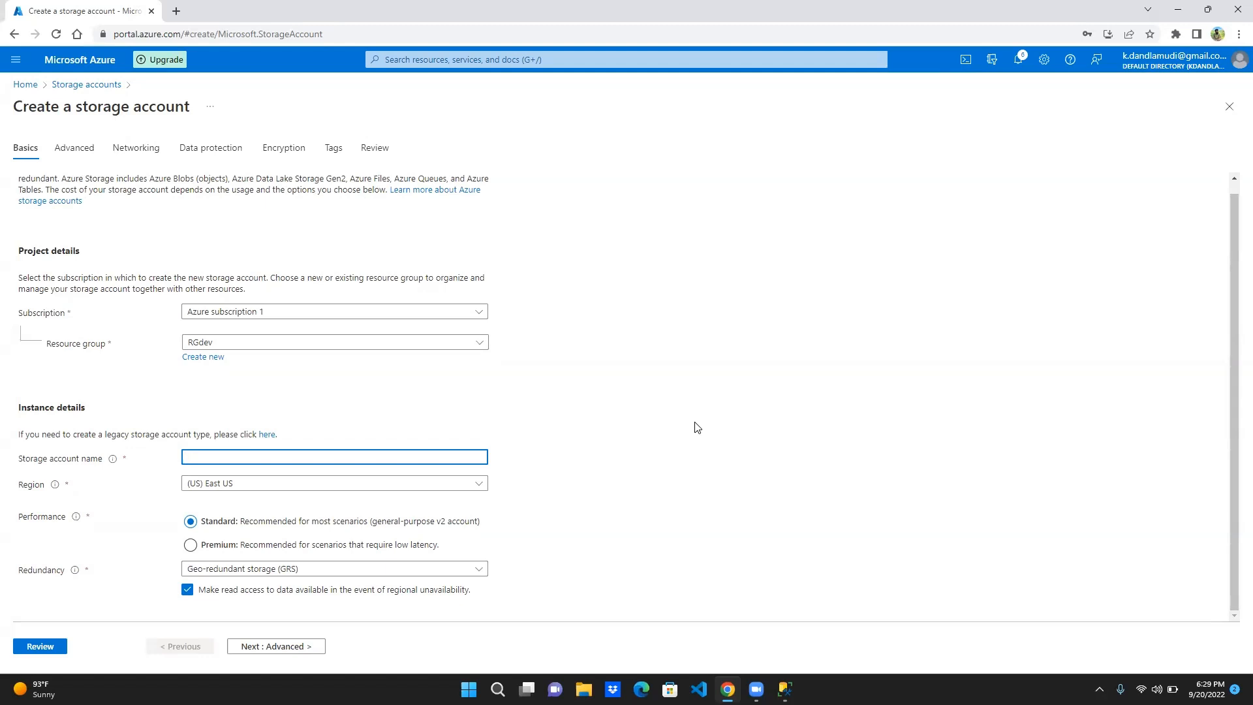
{"action": "type", "text": "g"}
{"action": "key", "text": "BackSpace"}
{"action": "type", "text": "mo"}
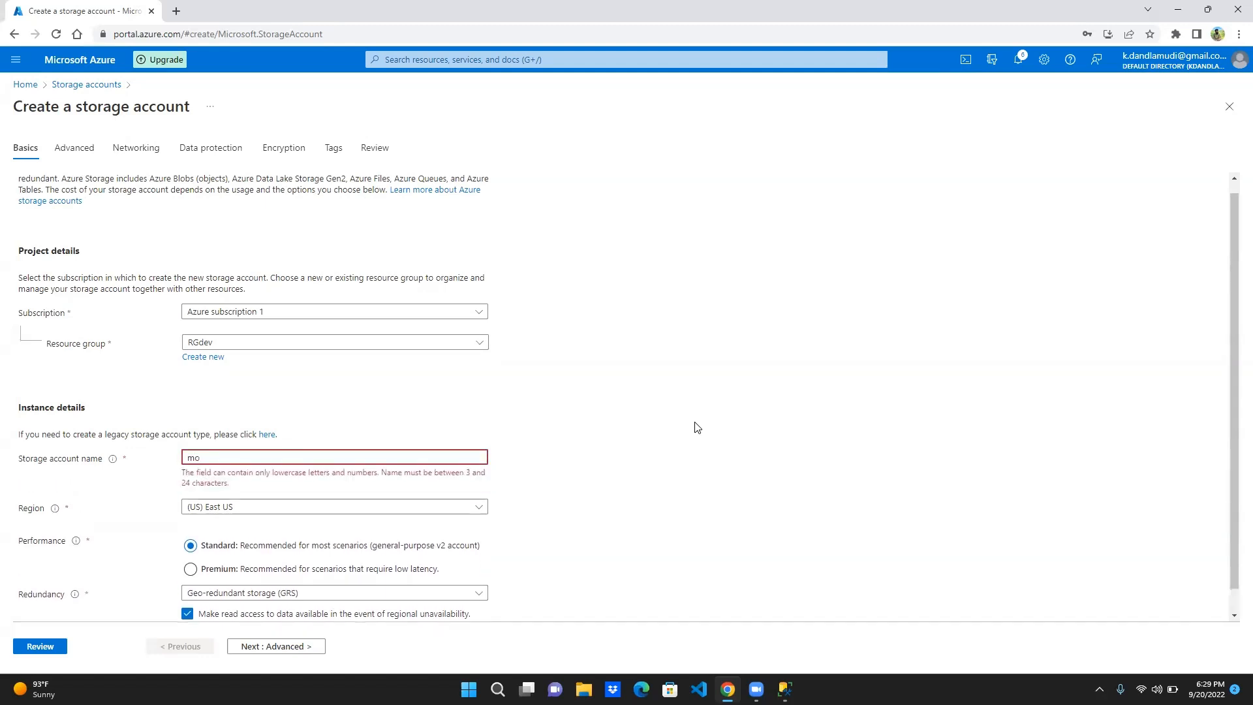
{"action": "type", "text": "vie files"}
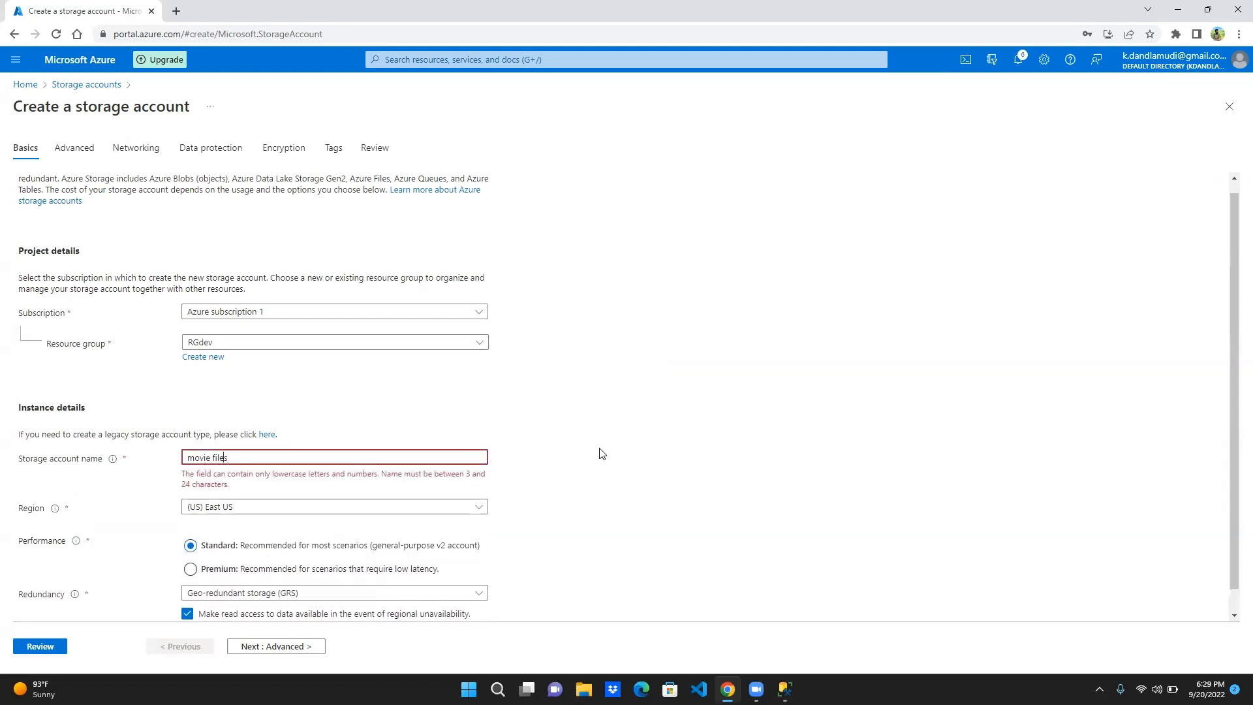
{"action": "key", "text": "Left"}
{"action": "key", "text": "Left"}
{"action": "key", "text": "Left"}
{"action": "key", "text": "Left"}
{"action": "key", "text": "BackSpace"}
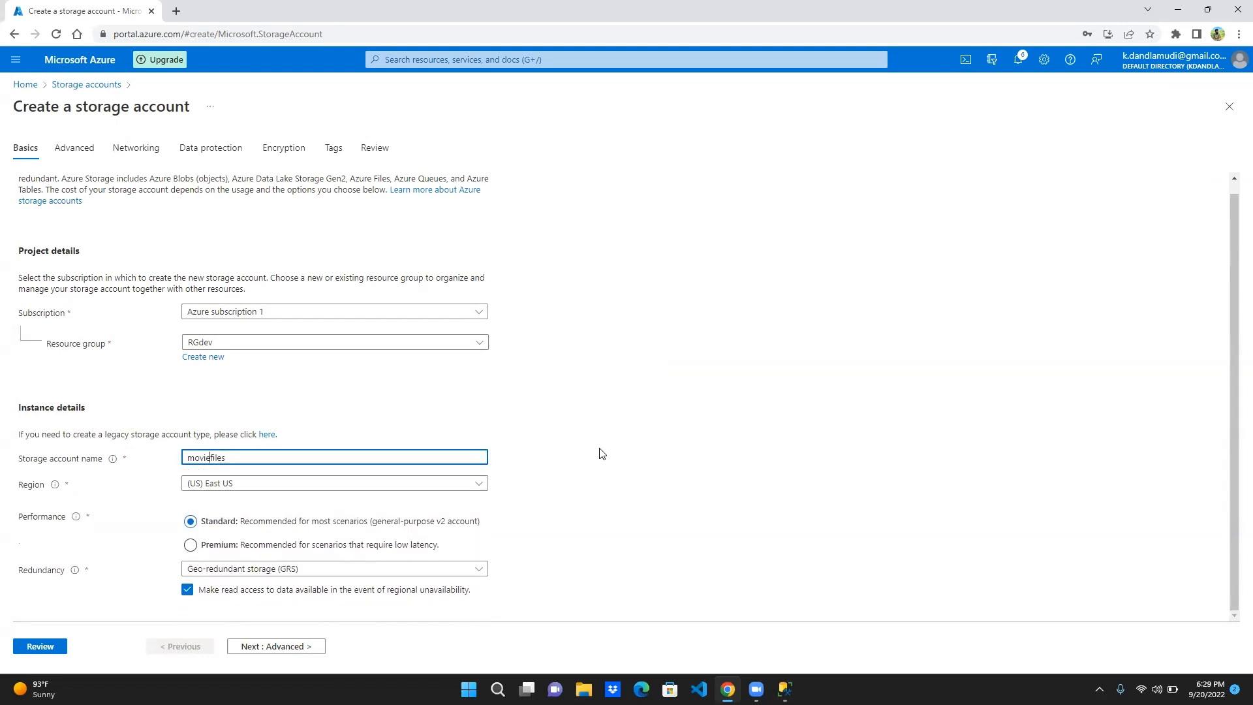
{"action": "key", "text": "Delete"}
{"action": "type", "text": "f"}
{"action": "left_click", "coordinate": [568, 481]}
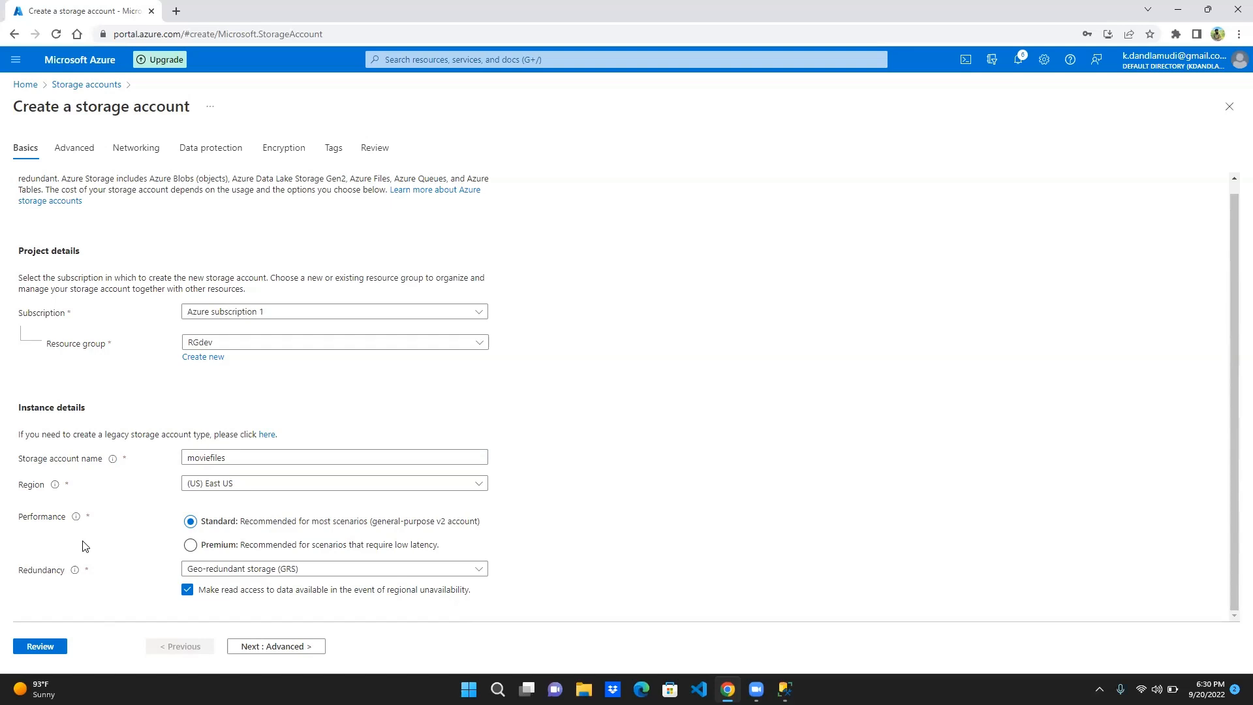
Set the storage account's redundancy to Locally-redundant storage (LRS)
{"action": "left_click", "coordinate": [293, 646]}
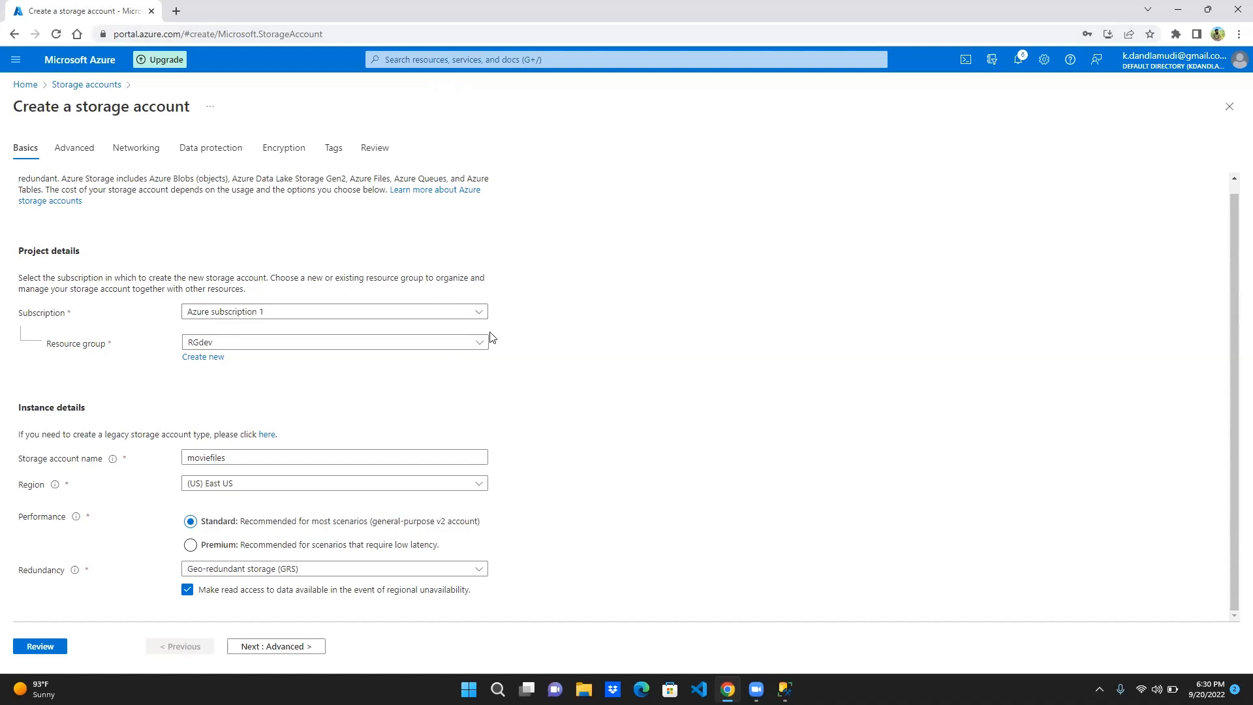
{"action": "left_click", "coordinate": [209, 569]}
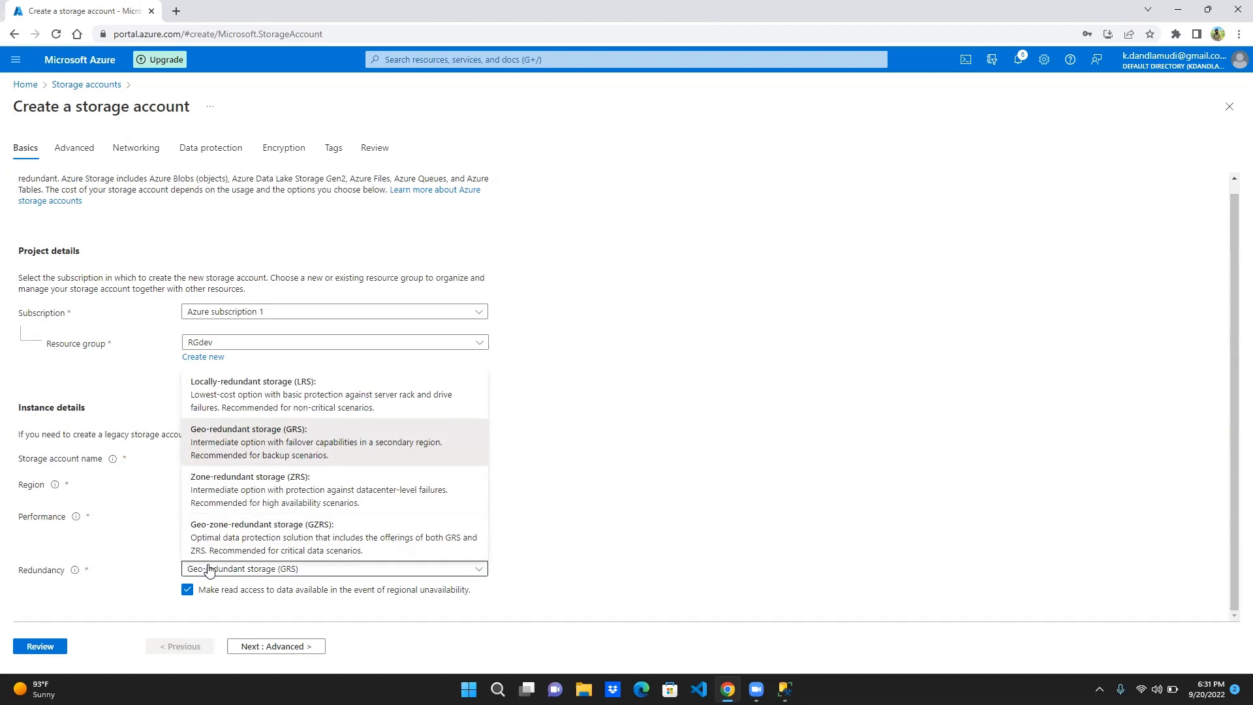
{"action": "left_click", "coordinate": [563, 548]}
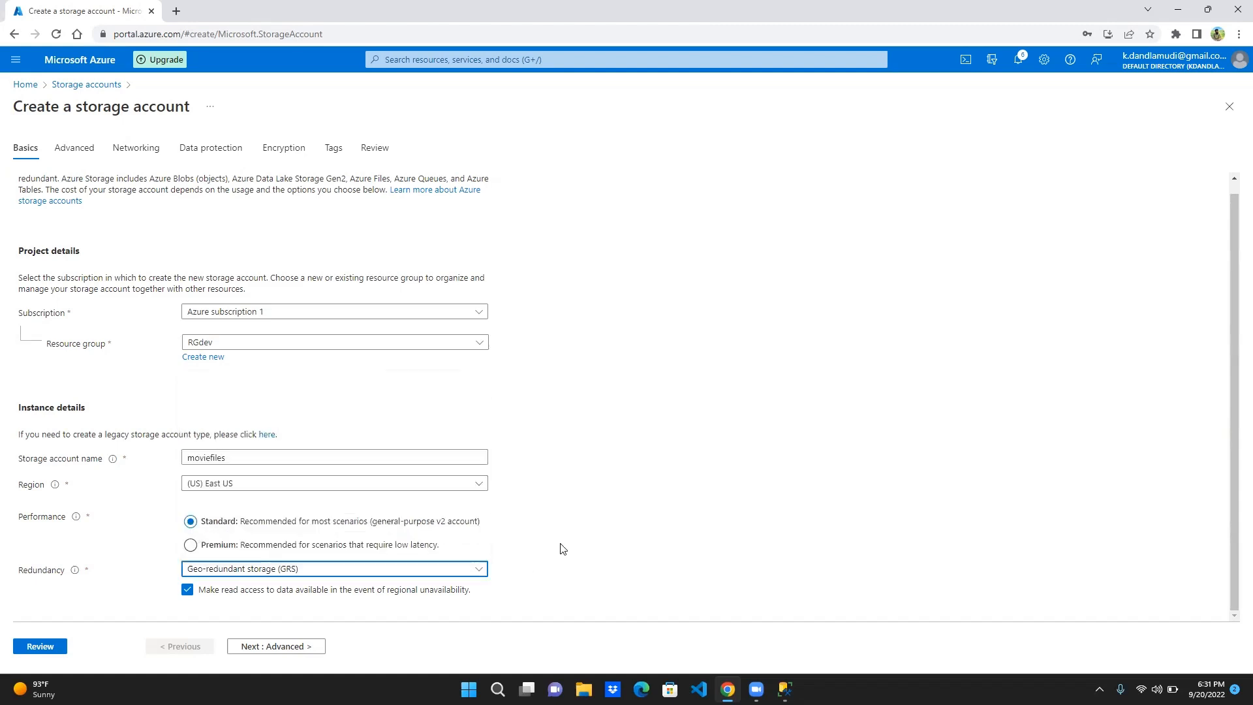
{"action": "left_click", "coordinate": [473, 573]}
{"action": "left_click", "coordinate": [349, 401]}
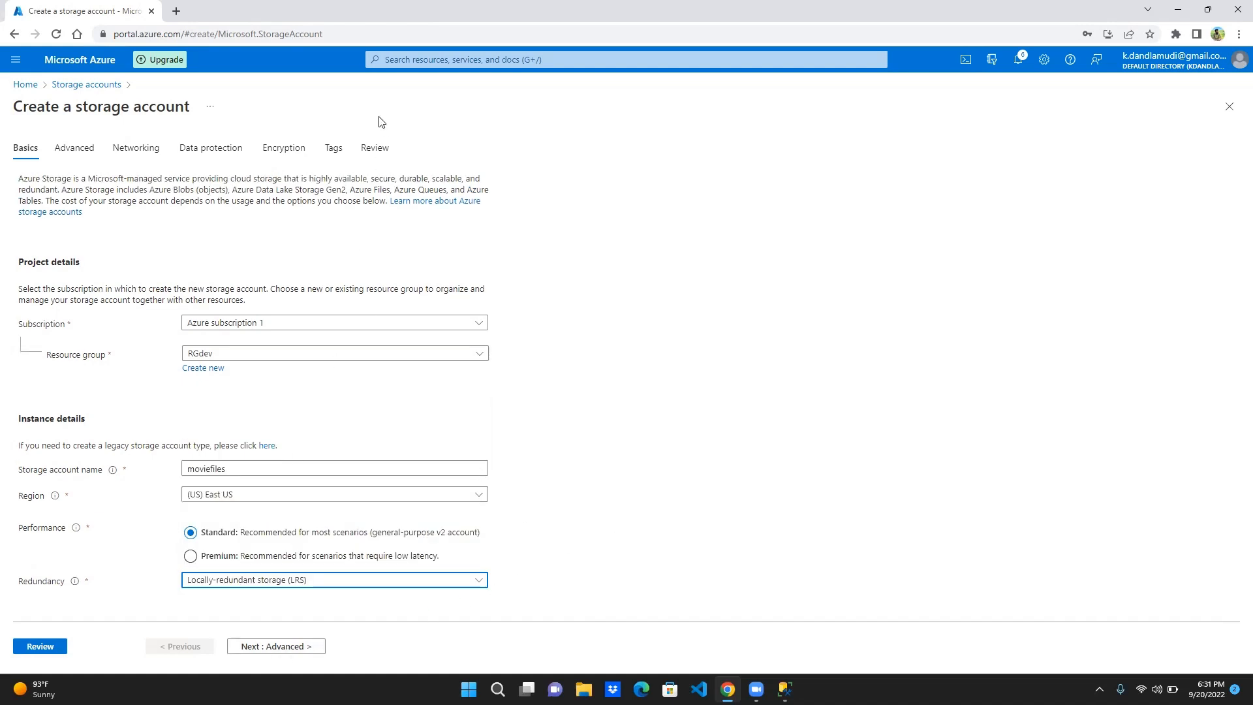
Run the final review of the storage account settings and open the validation details
{"action": "left_click", "coordinate": [374, 149]}
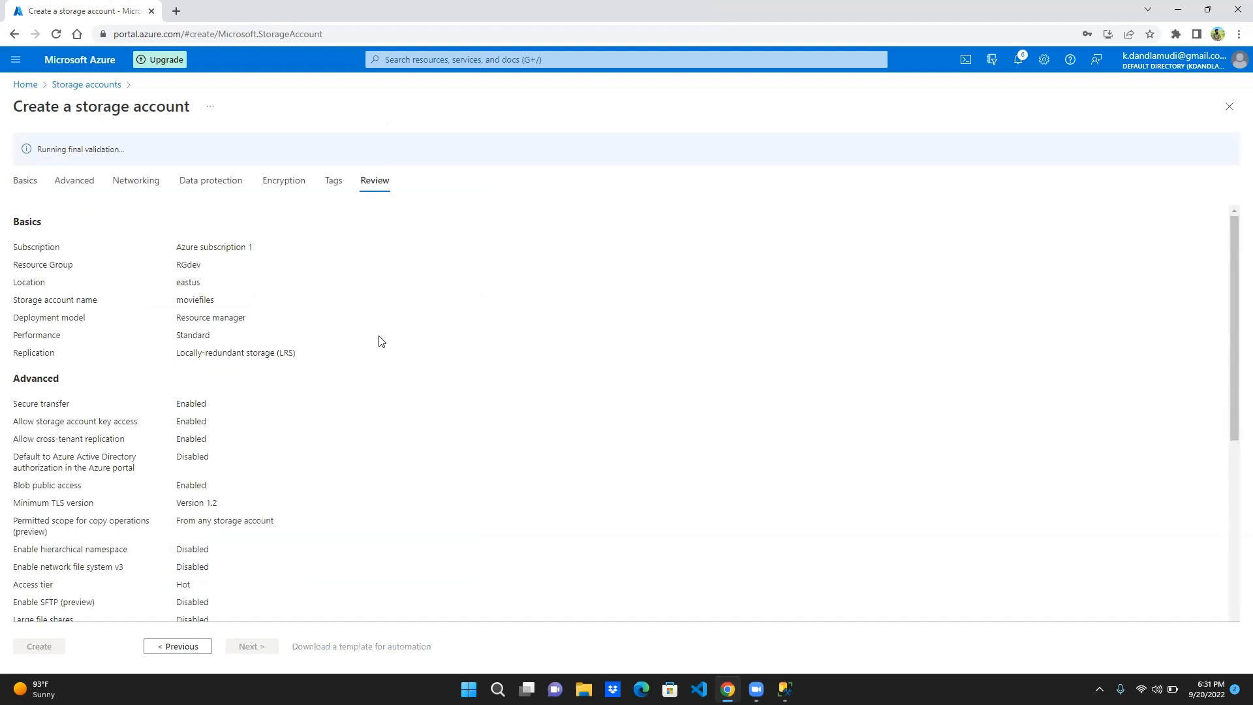
{"action": "scroll", "coordinate": [381, 340], "scroll_direction": "down", "scroll_amount": 4}
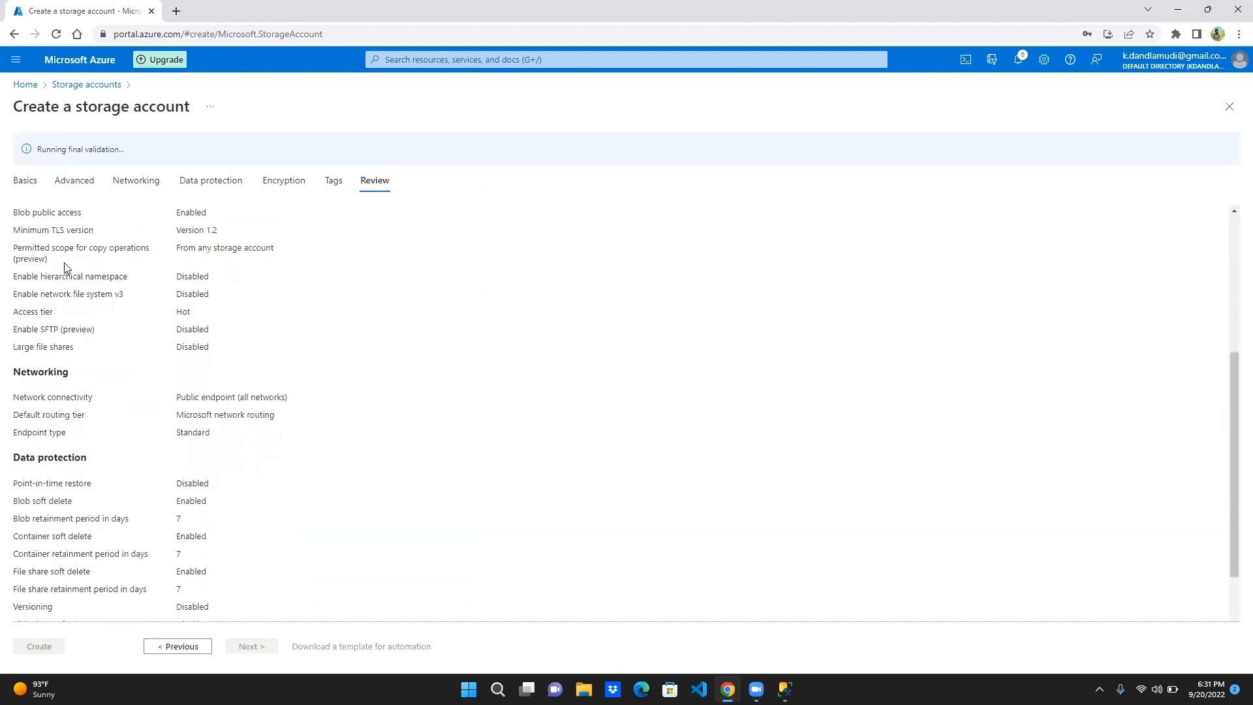
{"action": "key", "text": "super+Tab"}
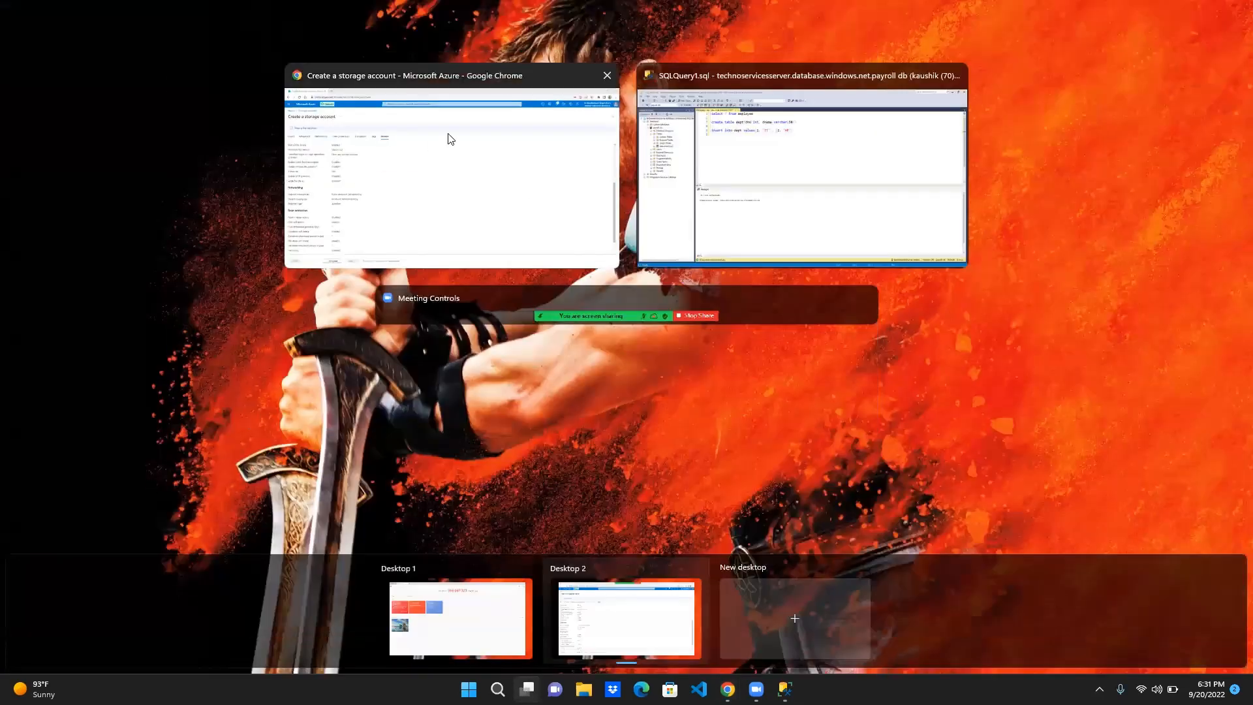
{"action": "left_click", "coordinate": [449, 138]}
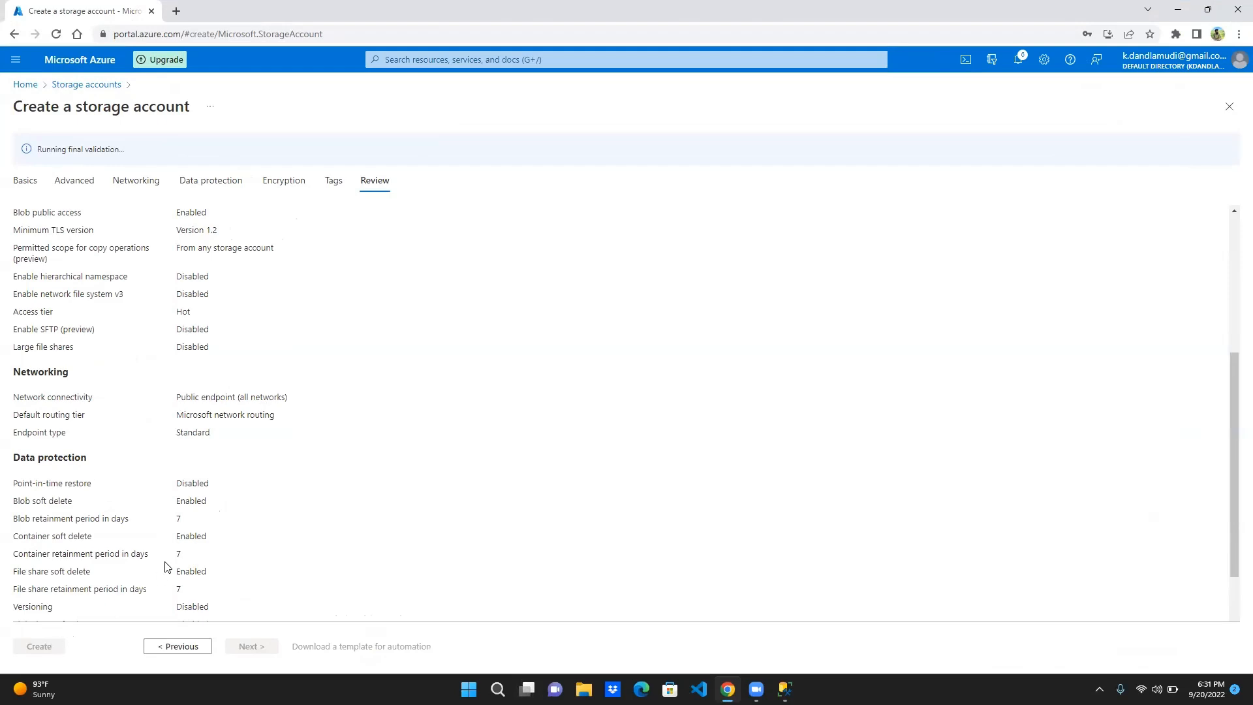
{"action": "key", "text": "super+Tab"}
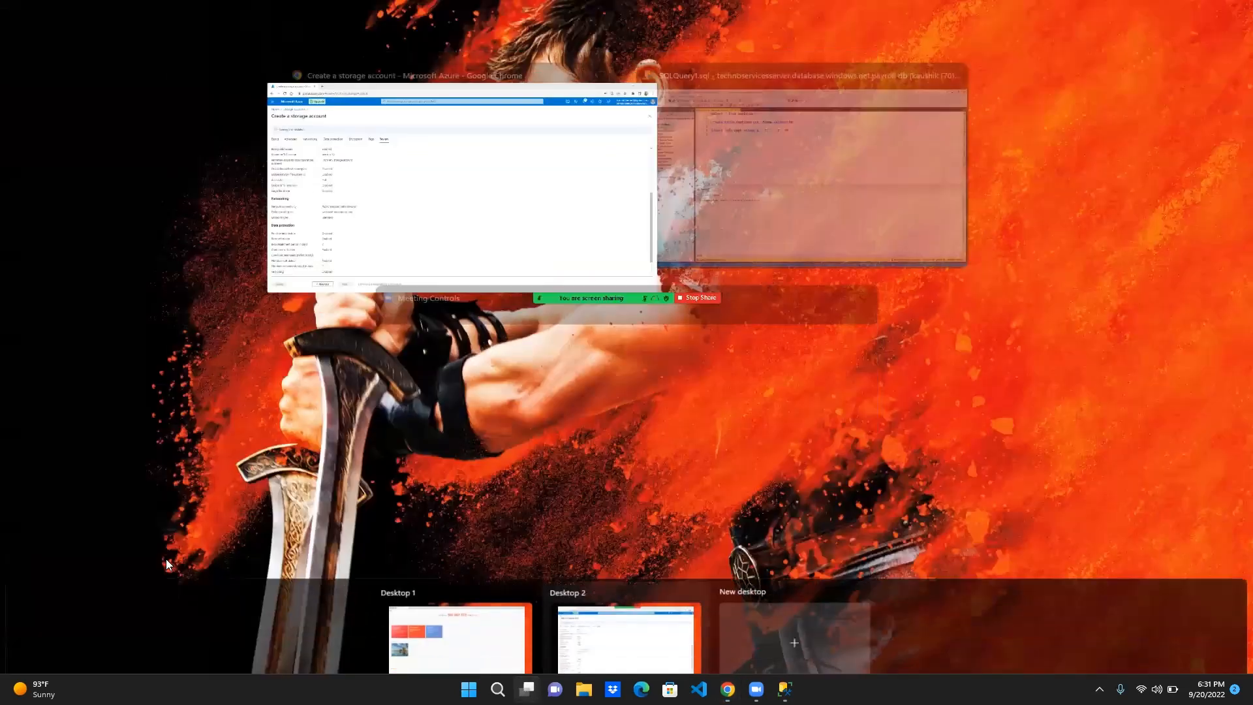
{"action": "left_click", "coordinate": [435, 198]}
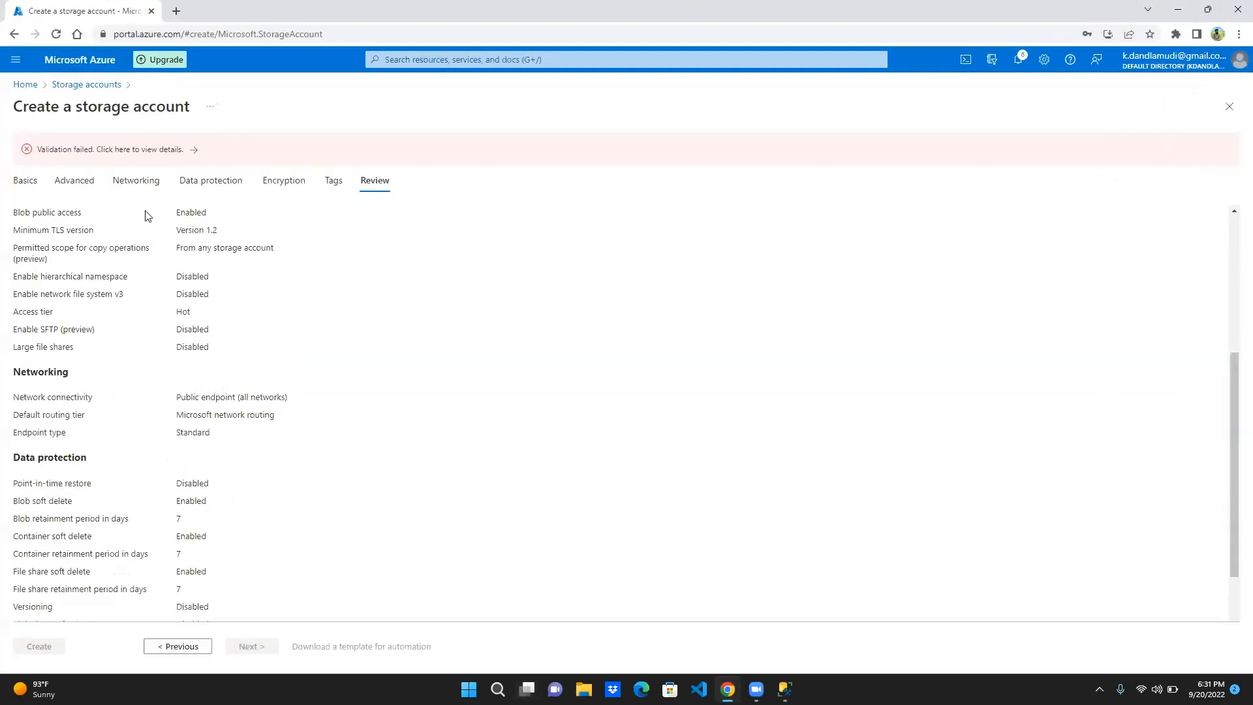
{"action": "left_click", "coordinate": [138, 155]}
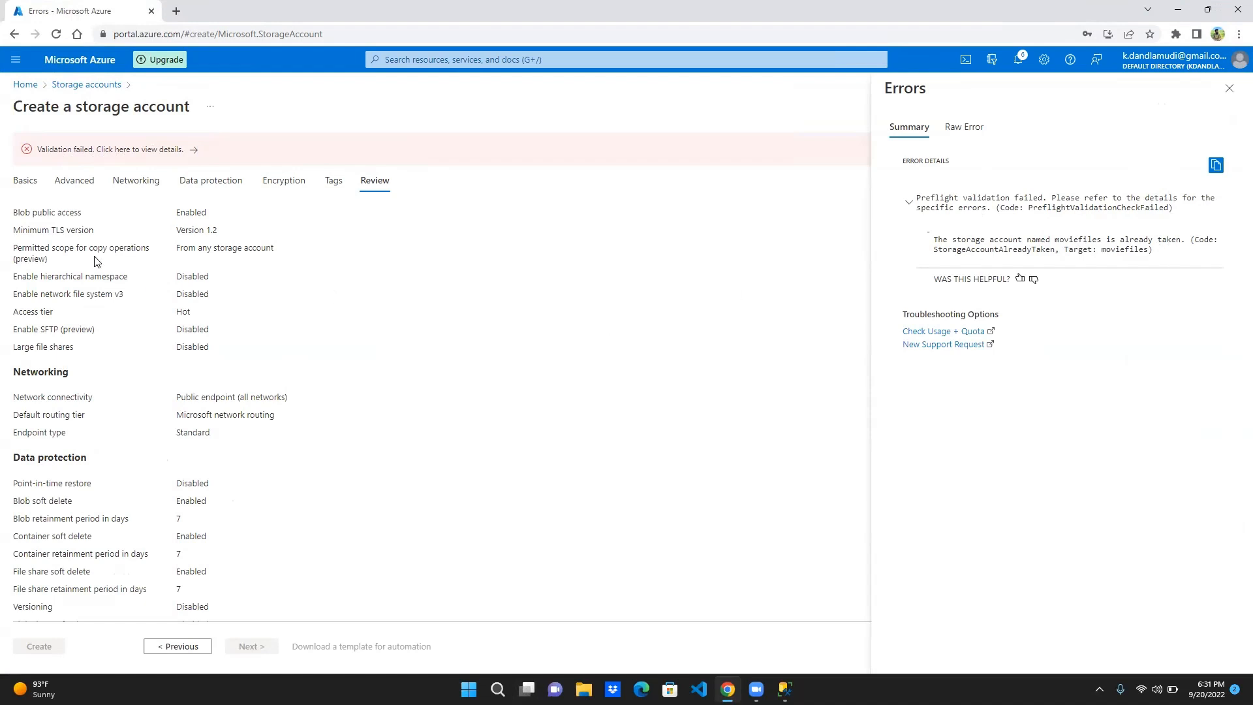
Append the owner's first name to the storage account name moviefiles in the basic settings and run the review again
{"action": "left_click", "coordinate": [17, 185]}
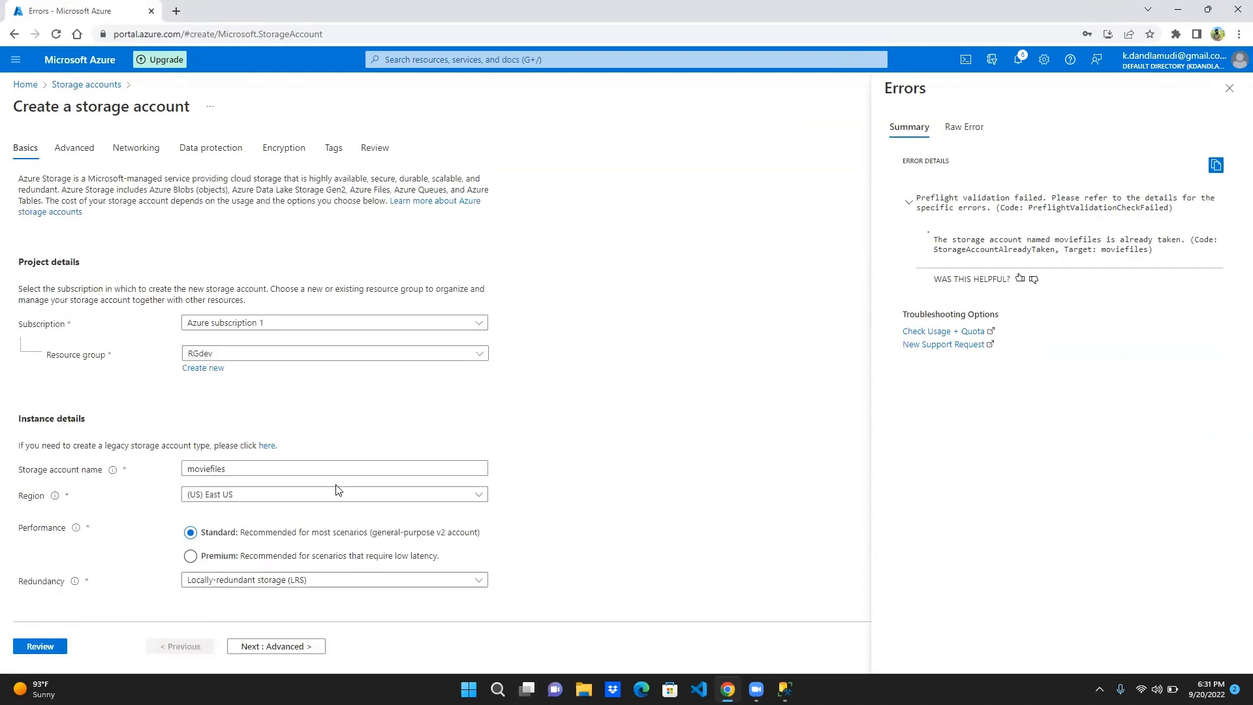
{"action": "left_click", "coordinate": [292, 471]}
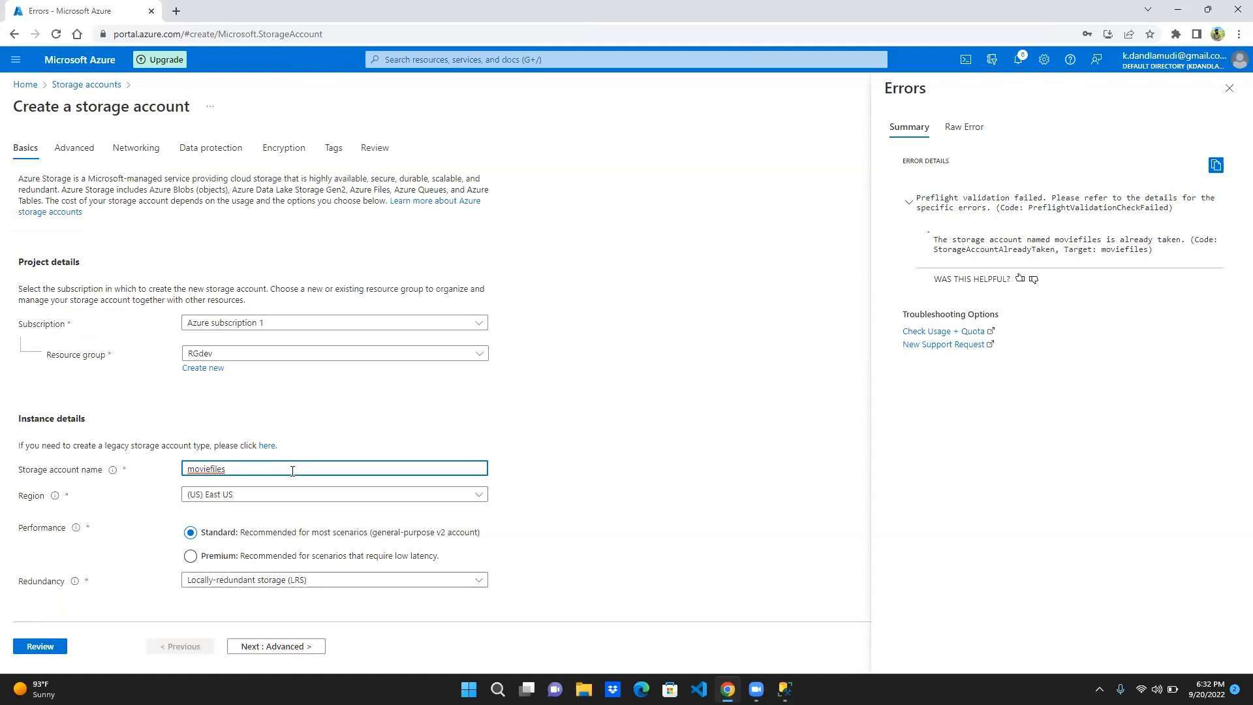
{"action": "type", "text": "kaushik"}
{"action": "left_click", "coordinate": [60, 651]}
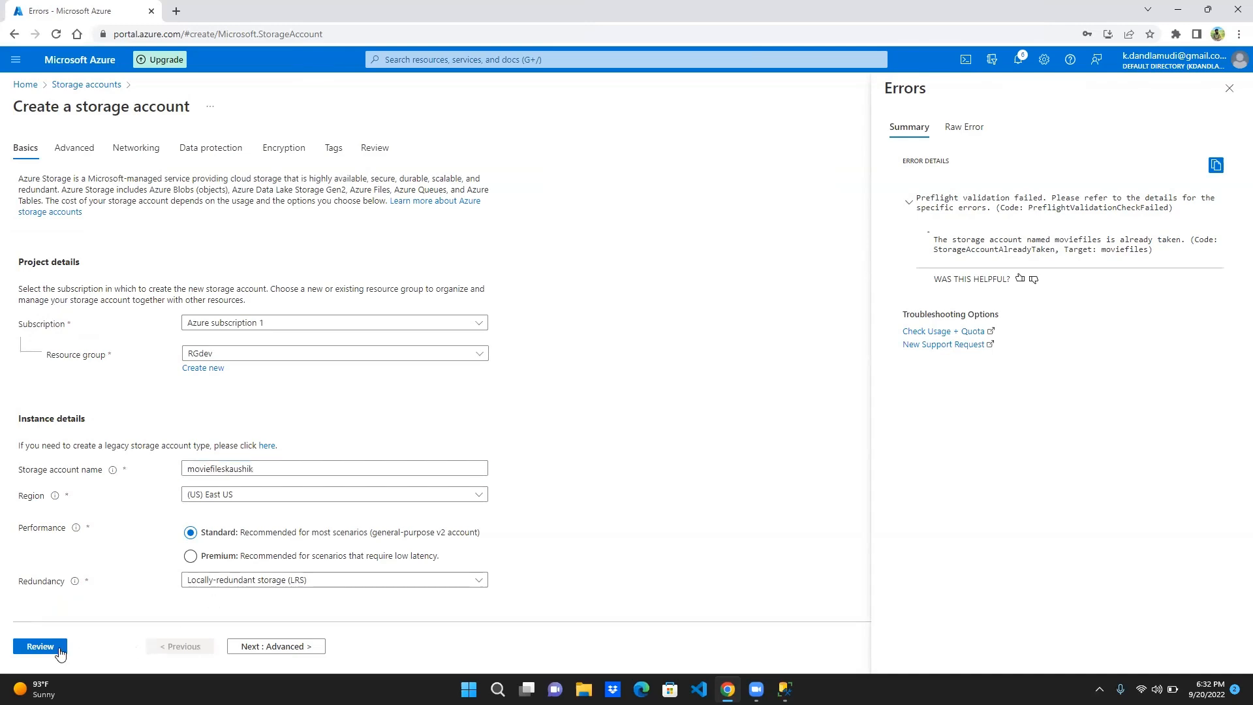
Check the review summary, close the error details and create the storage account
{"action": "scroll", "coordinate": [418, 329], "scroll_direction": "down", "scroll_amount": 5}
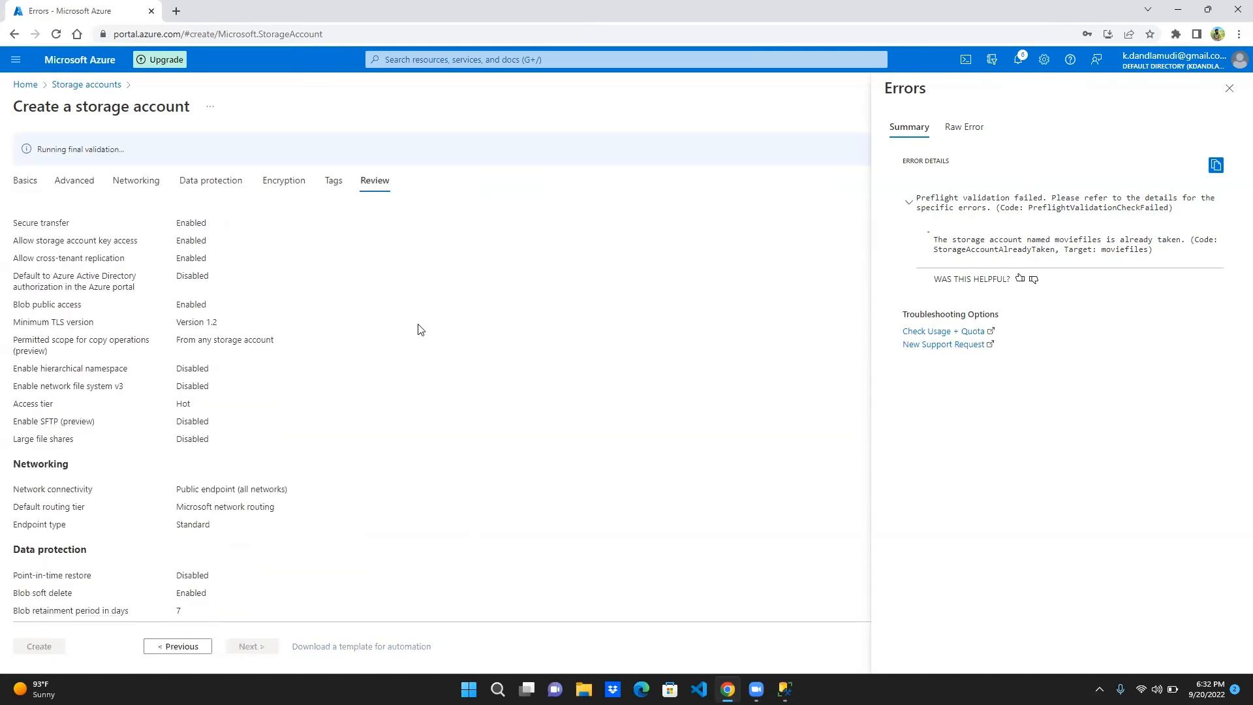
{"action": "scroll", "coordinate": [418, 330], "scroll_direction": "down", "scroll_amount": 1}
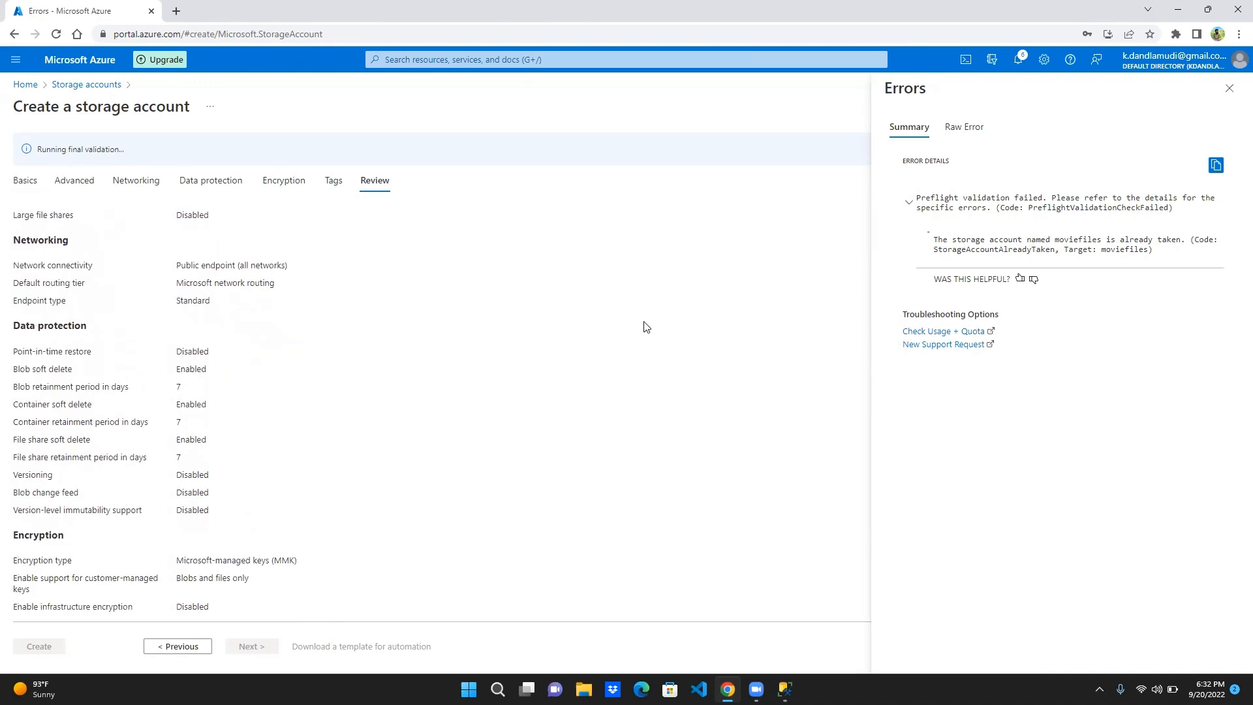
{"action": "left_click", "coordinate": [1229, 88]}
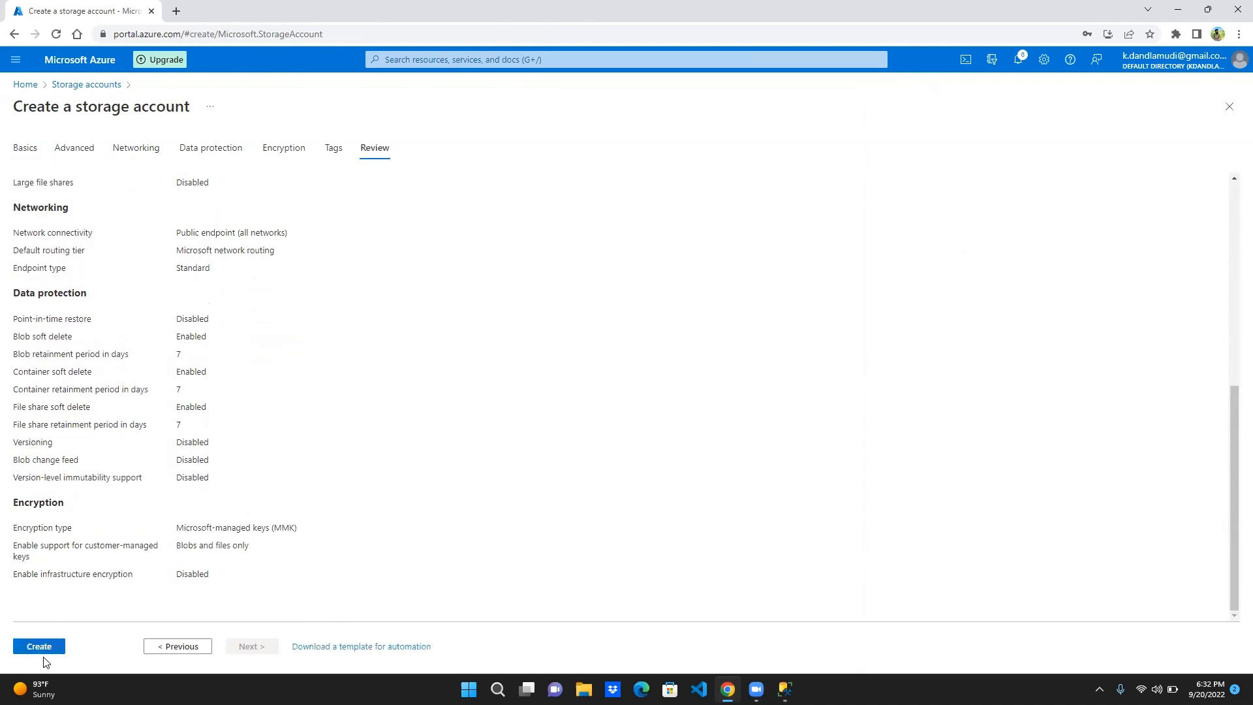
{"action": "left_click", "coordinate": [41, 647]}
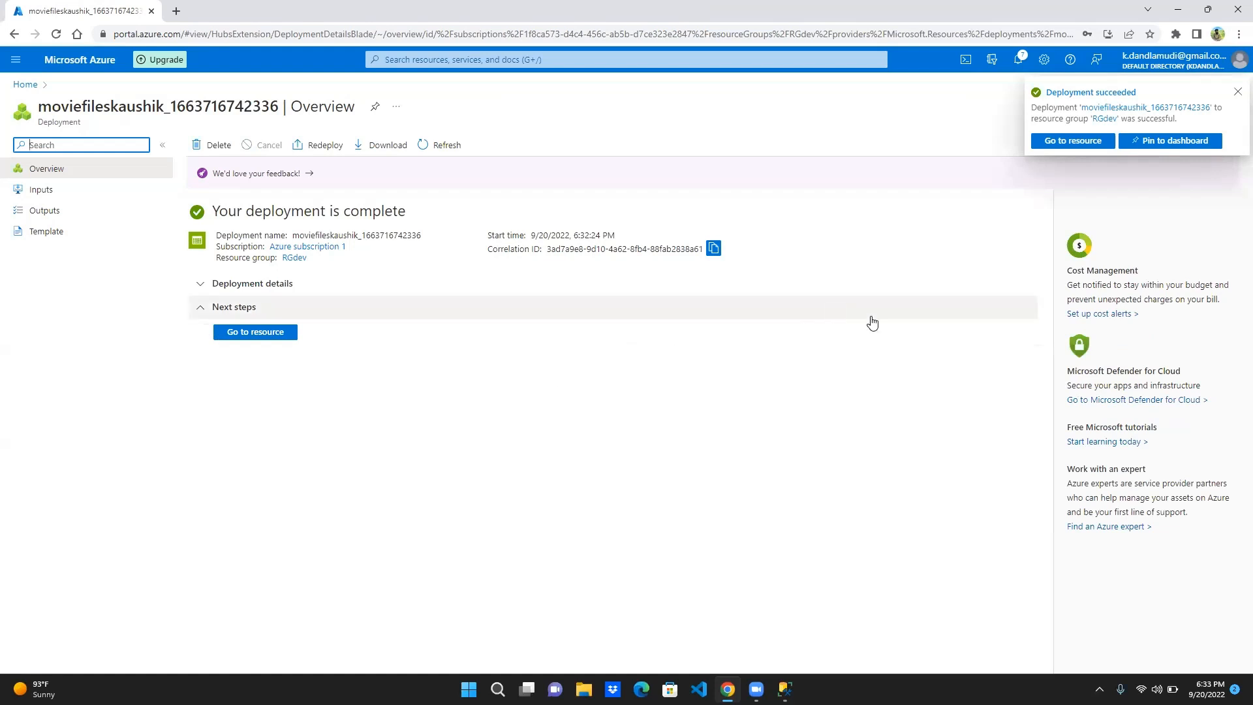
Dismiss the deployment notification and open the containers list of the newly deployed storage account
{"action": "left_click", "coordinate": [1237, 95]}
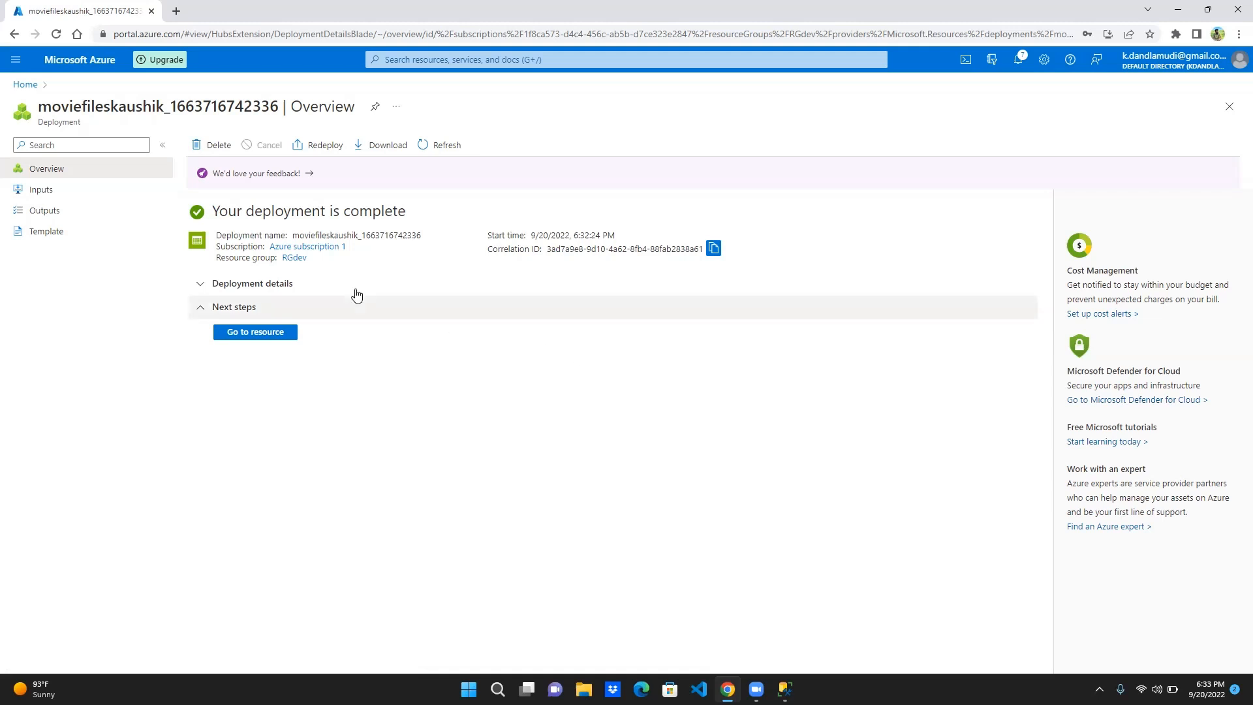
{"action": "left_click", "coordinate": [258, 331]}
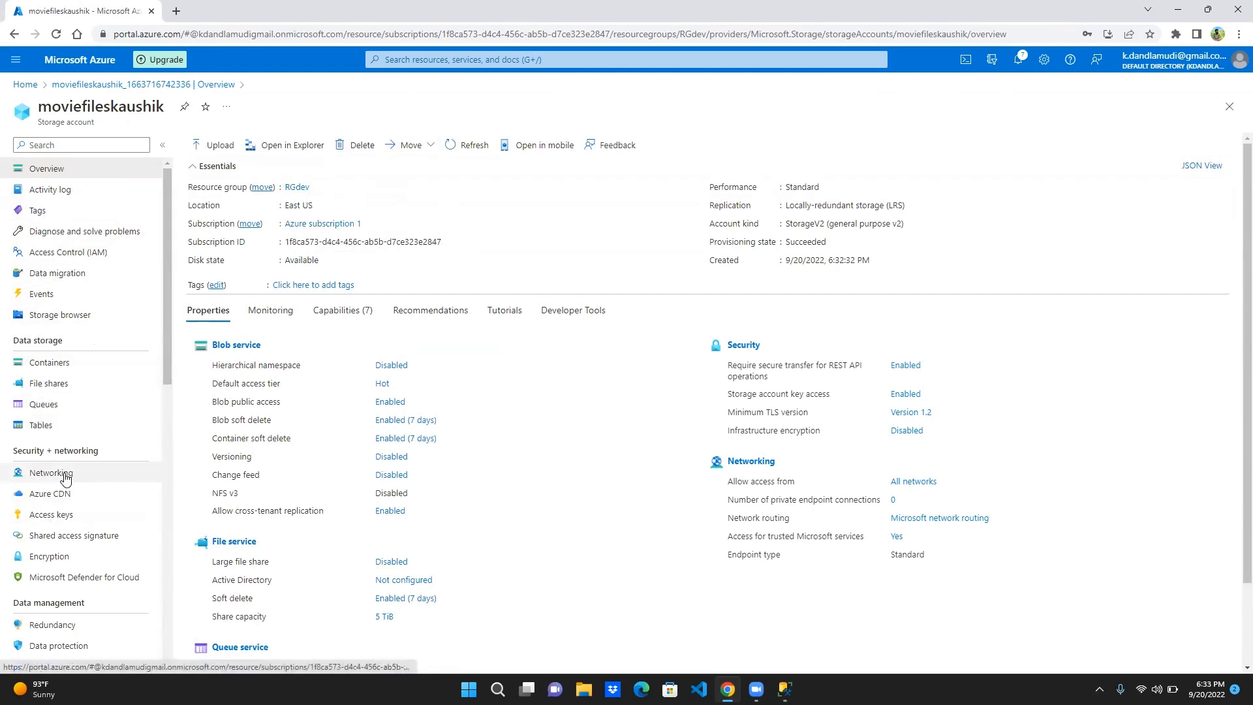
{"action": "left_click", "coordinate": [61, 368]}
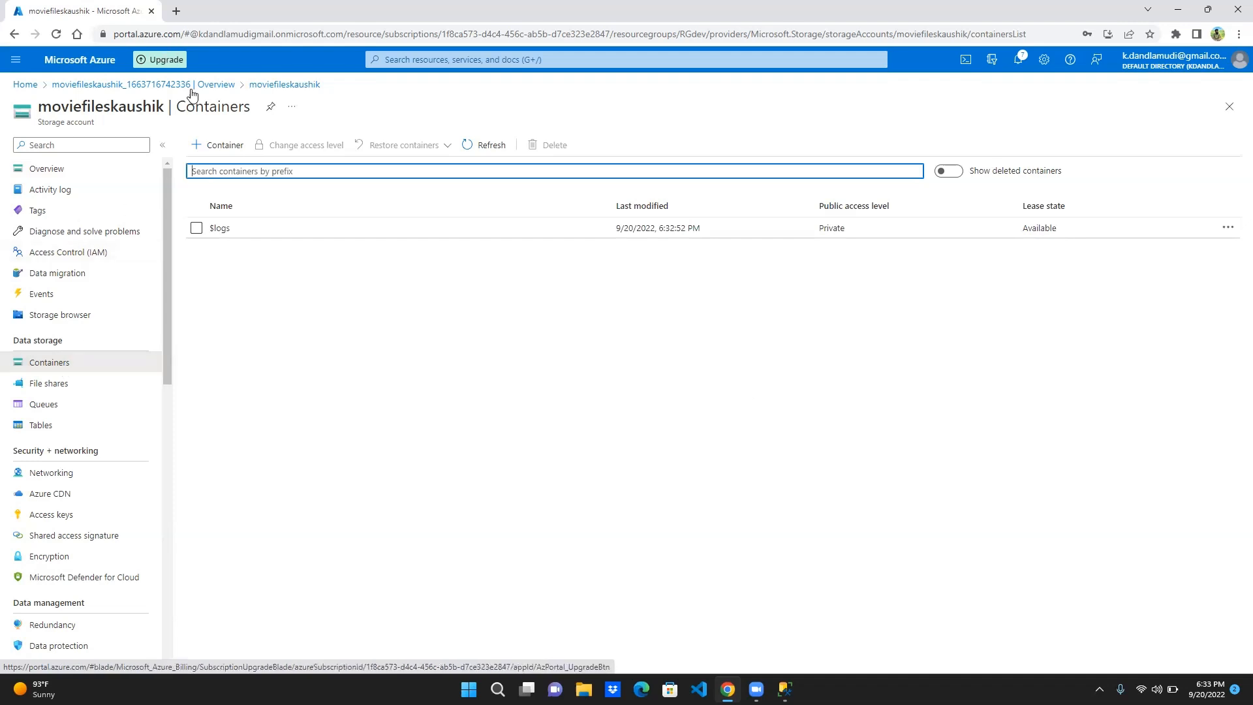
Create a container named telugumovies with private access (no anonymous access) and open it
{"action": "left_click", "coordinate": [215, 148]}
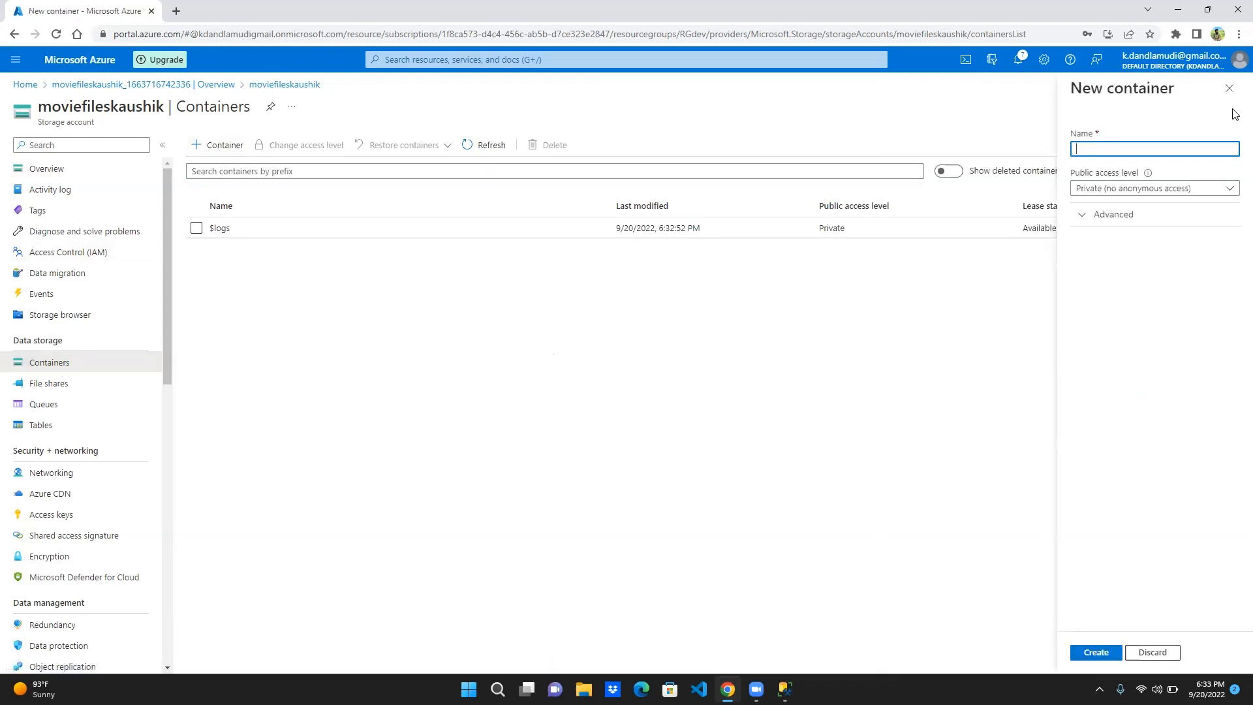
{"action": "type", "text": "telugu"}
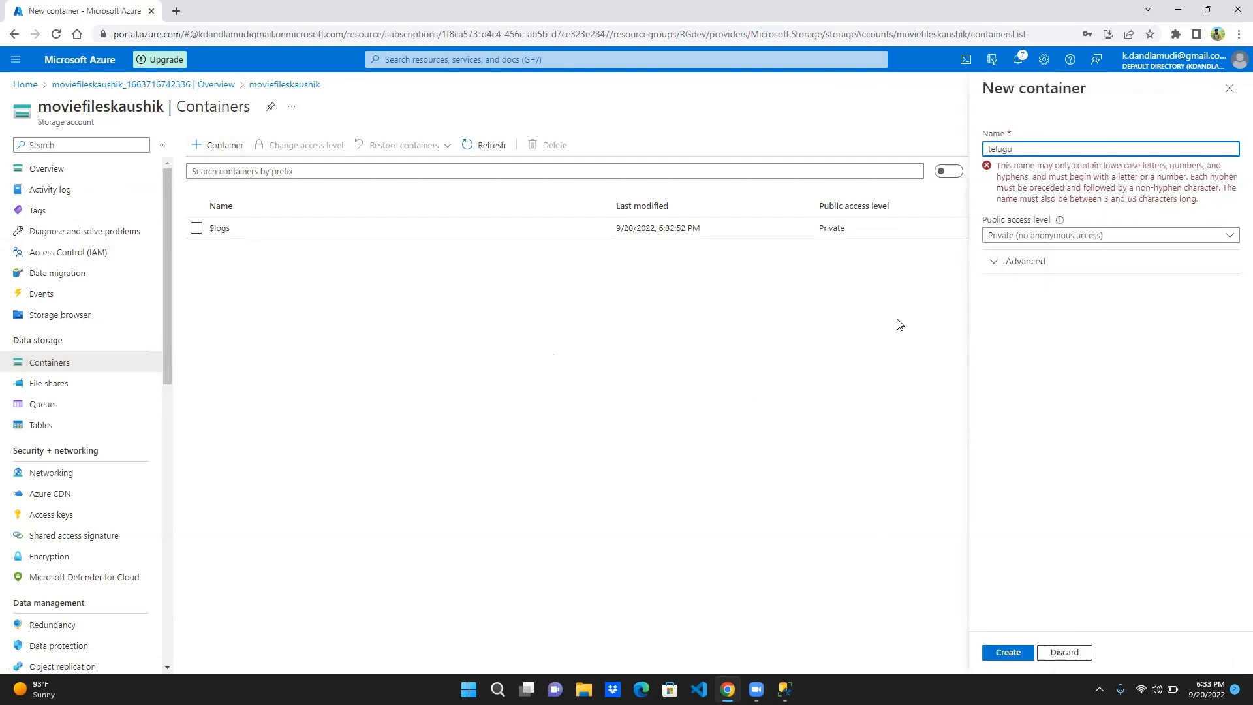
{"action": "type", "text": "mo"}
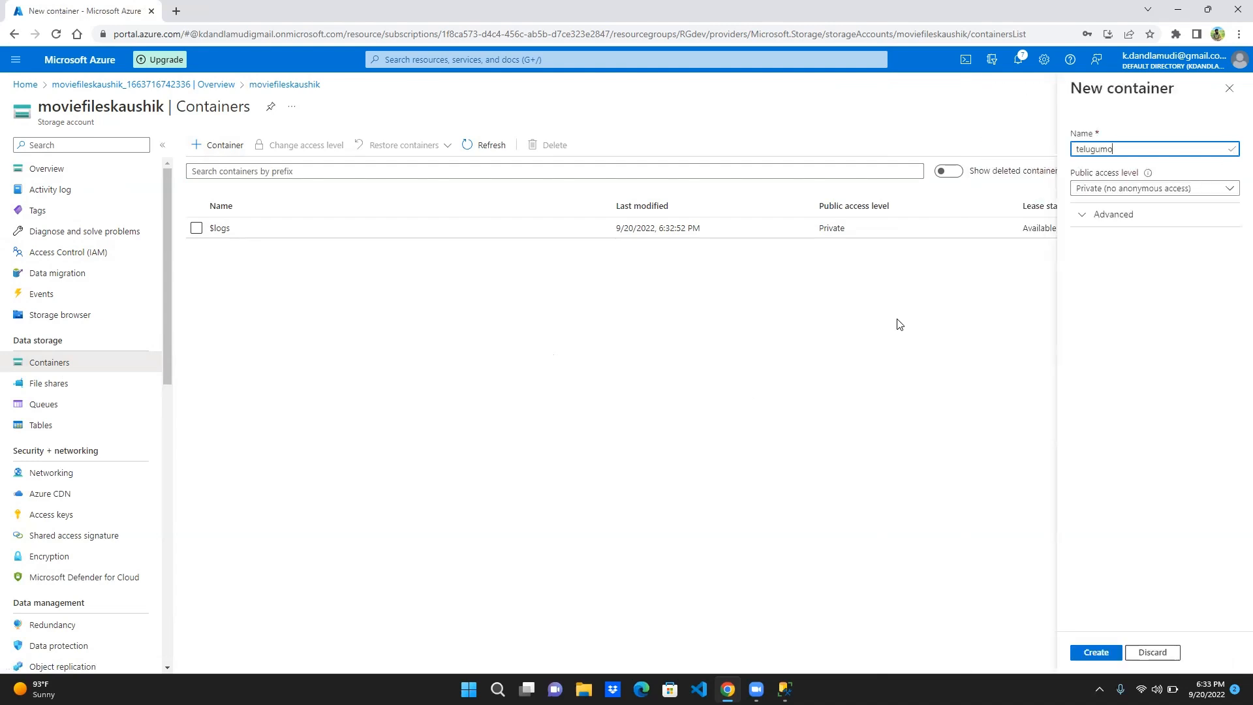
{"action": "type", "text": "vies"}
{"action": "left_click", "coordinate": [1088, 652]}
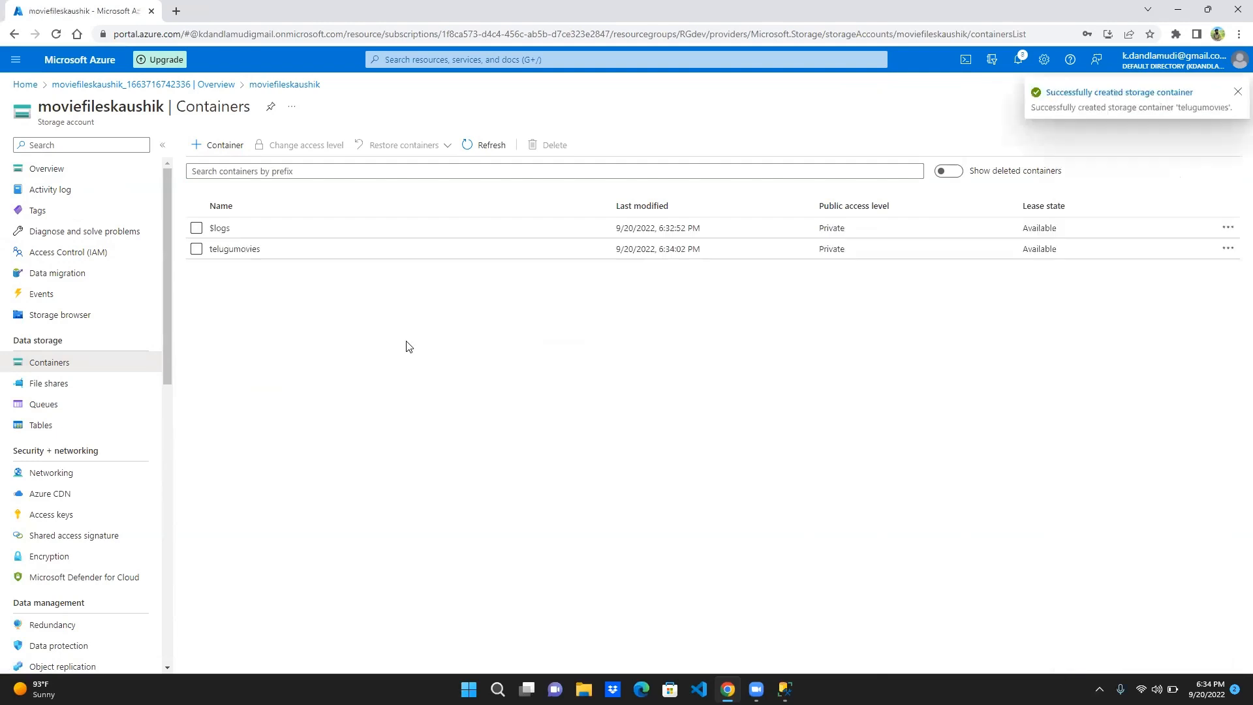
{"action": "left_click", "coordinate": [244, 250]}
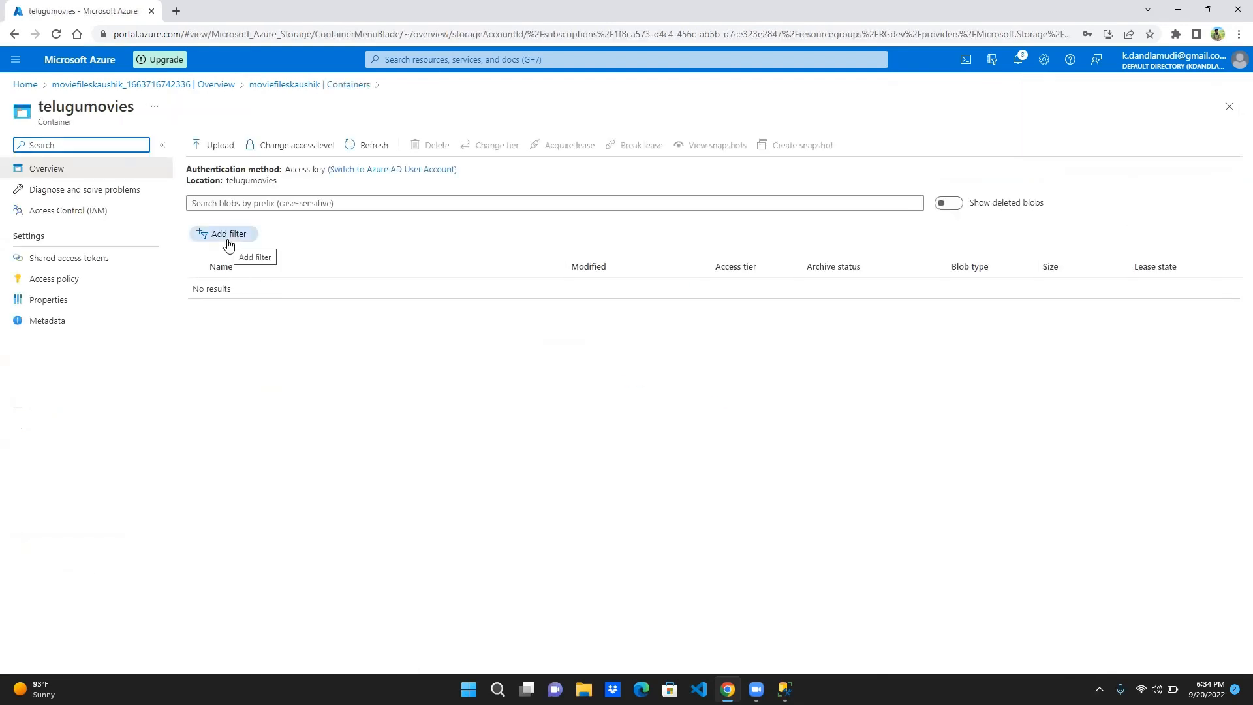
Upload the SQL BI Word document from the Desktop resume folder to the telugumovies container and close the upload pane
{"action": "left_click", "coordinate": [220, 156]}
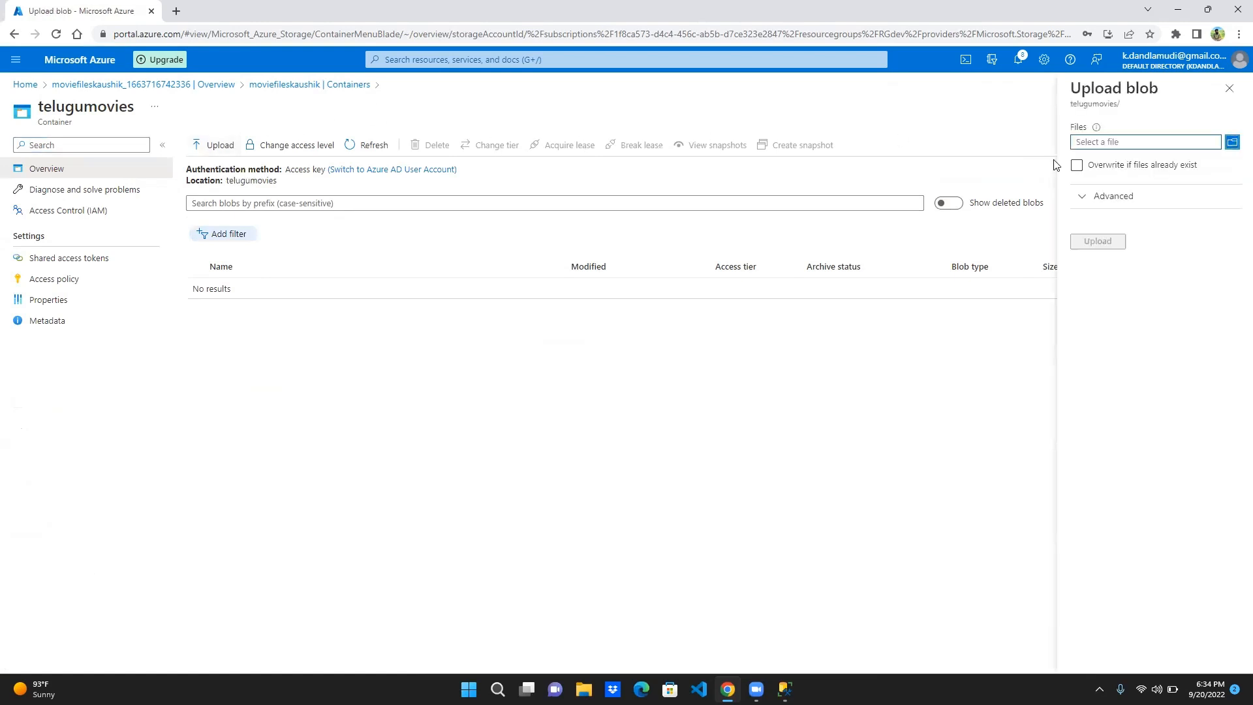
{"action": "left_click", "coordinate": [1231, 142]}
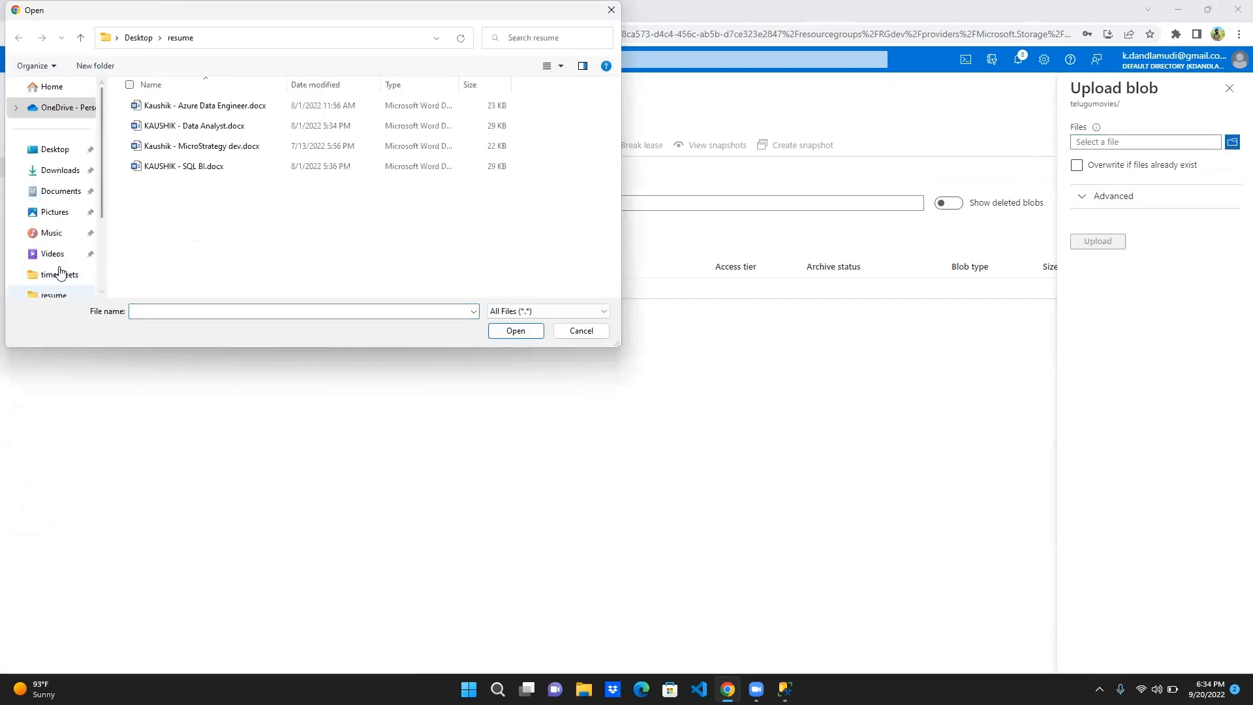
{"action": "left_click", "coordinate": [232, 167]}
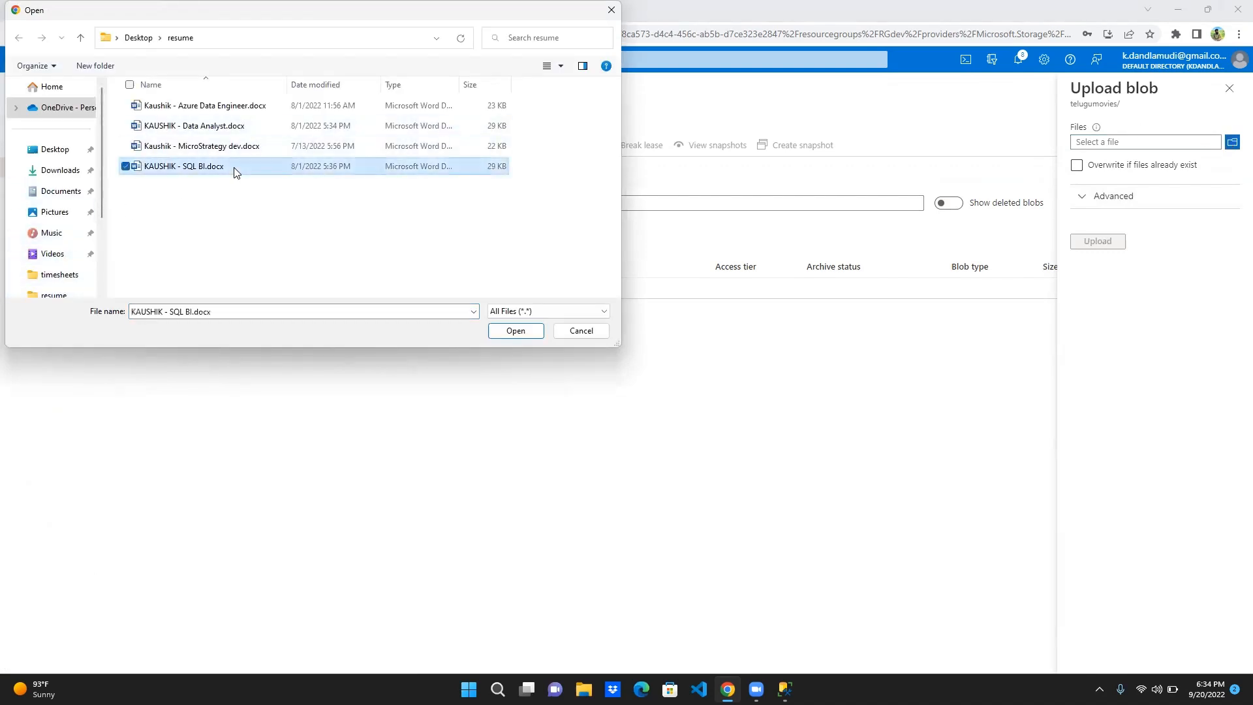
{"action": "left_click", "coordinate": [514, 330]}
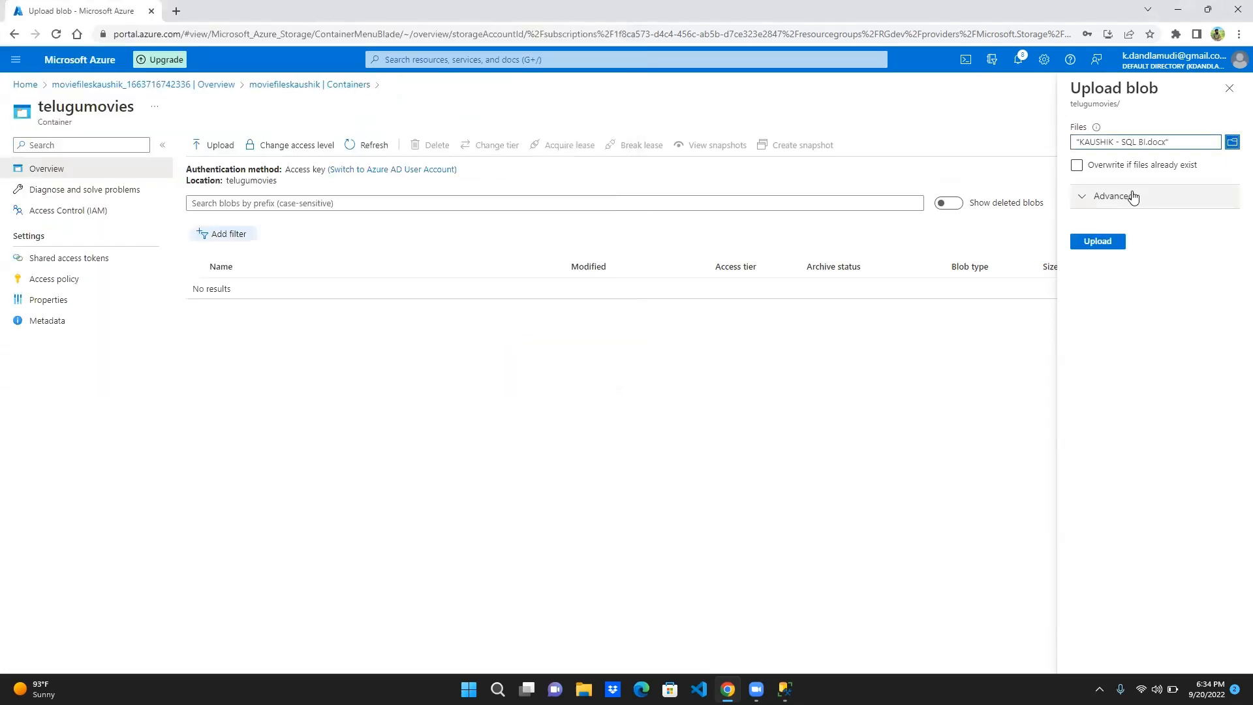
{"action": "left_click", "coordinate": [1108, 244]}
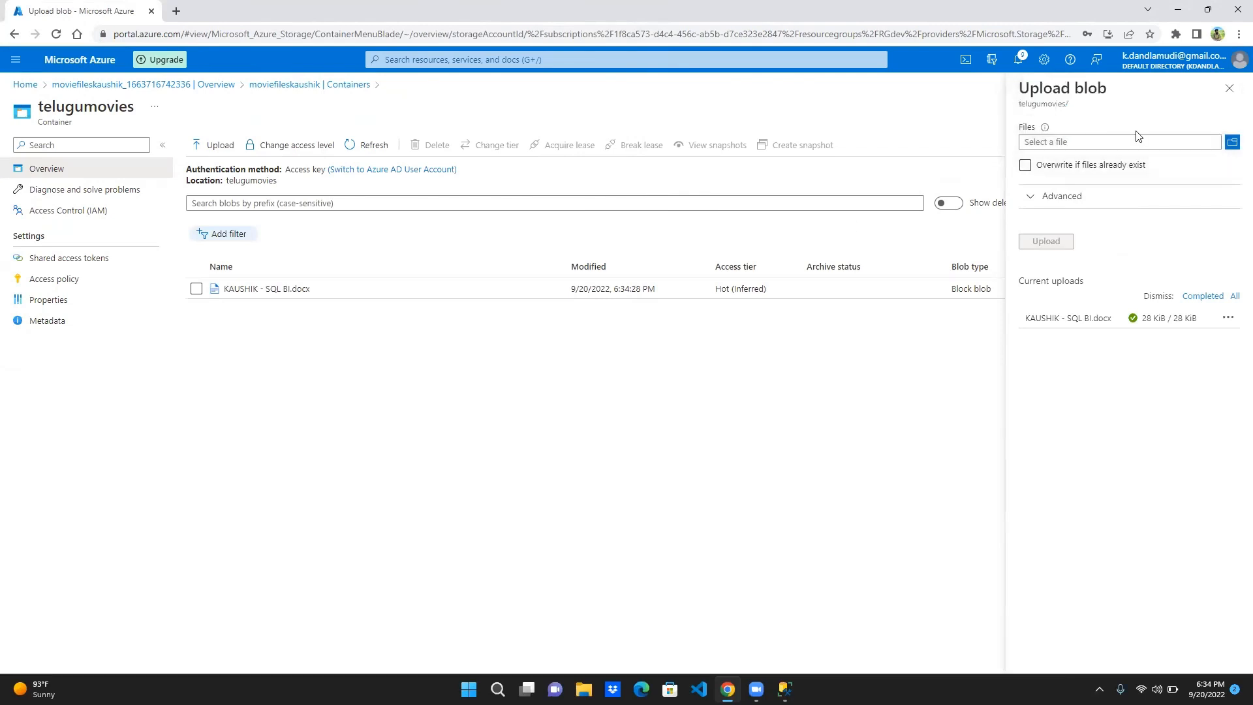
{"action": "left_click", "coordinate": [1231, 91]}
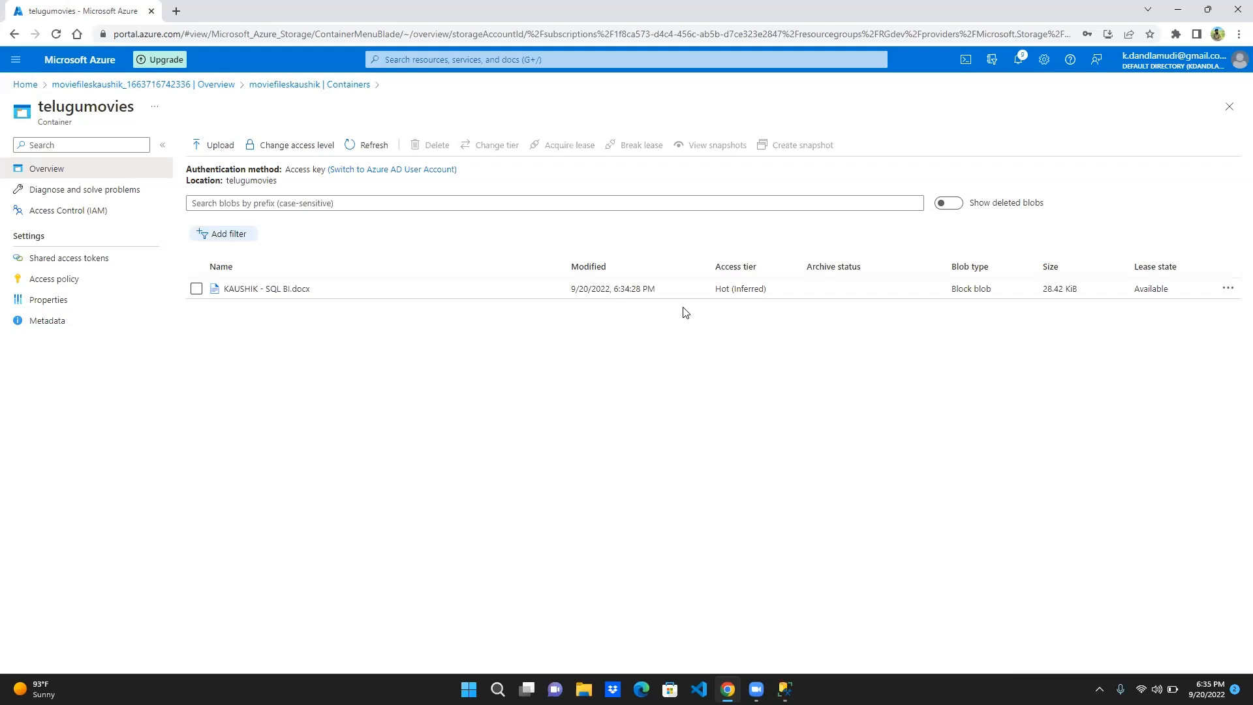
Return to the portal home, view all services, search for "data da" and open the Data factories service
{"action": "left_click", "coordinate": [24, 85]}
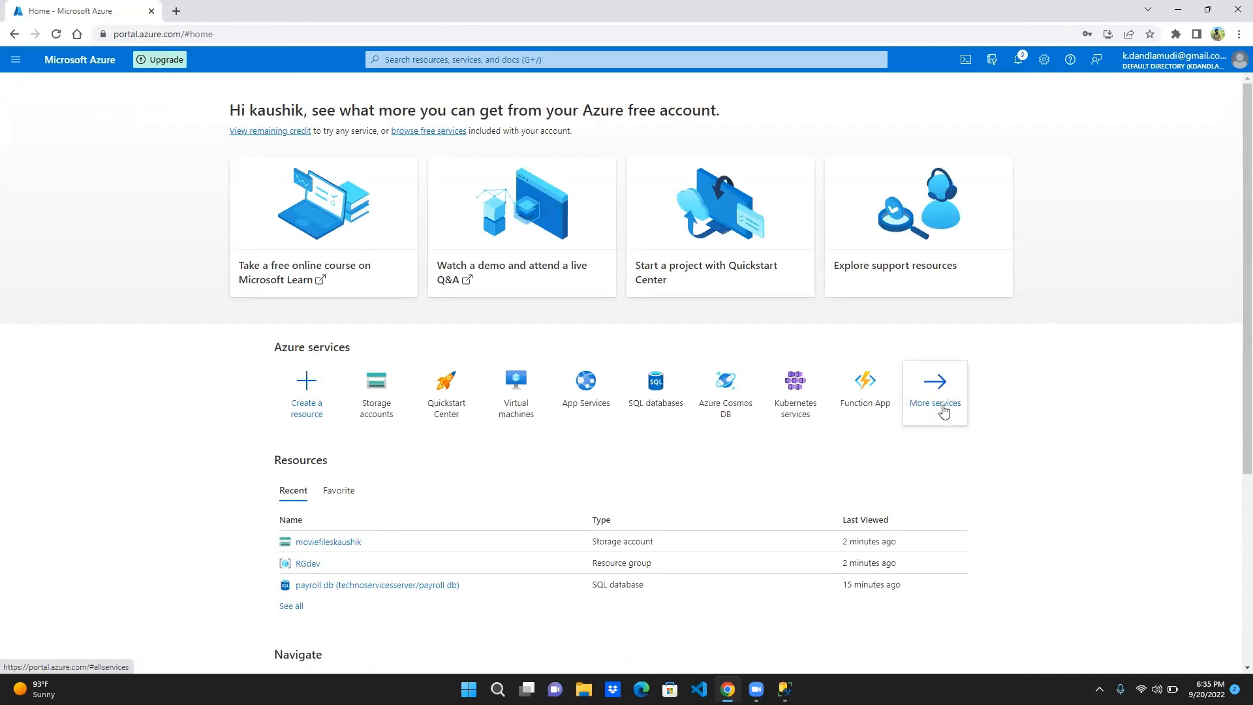
{"action": "left_click", "coordinate": [938, 408]}
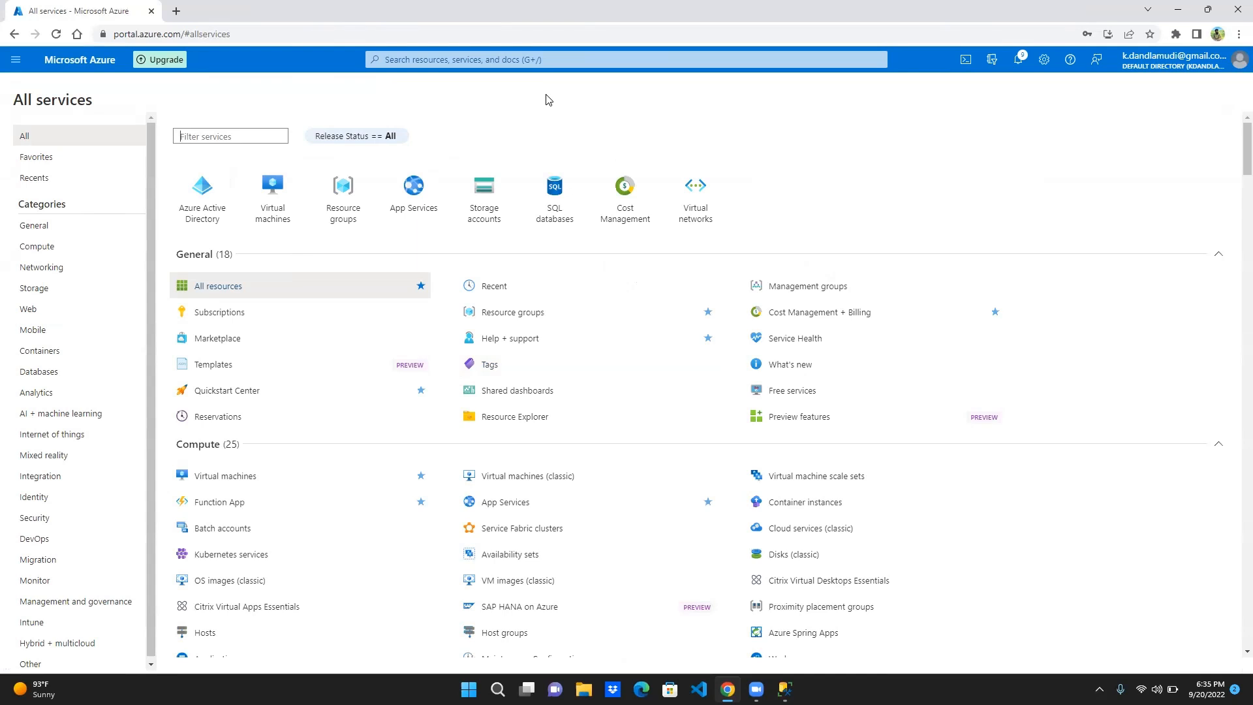
{"action": "left_click", "coordinate": [519, 52]}
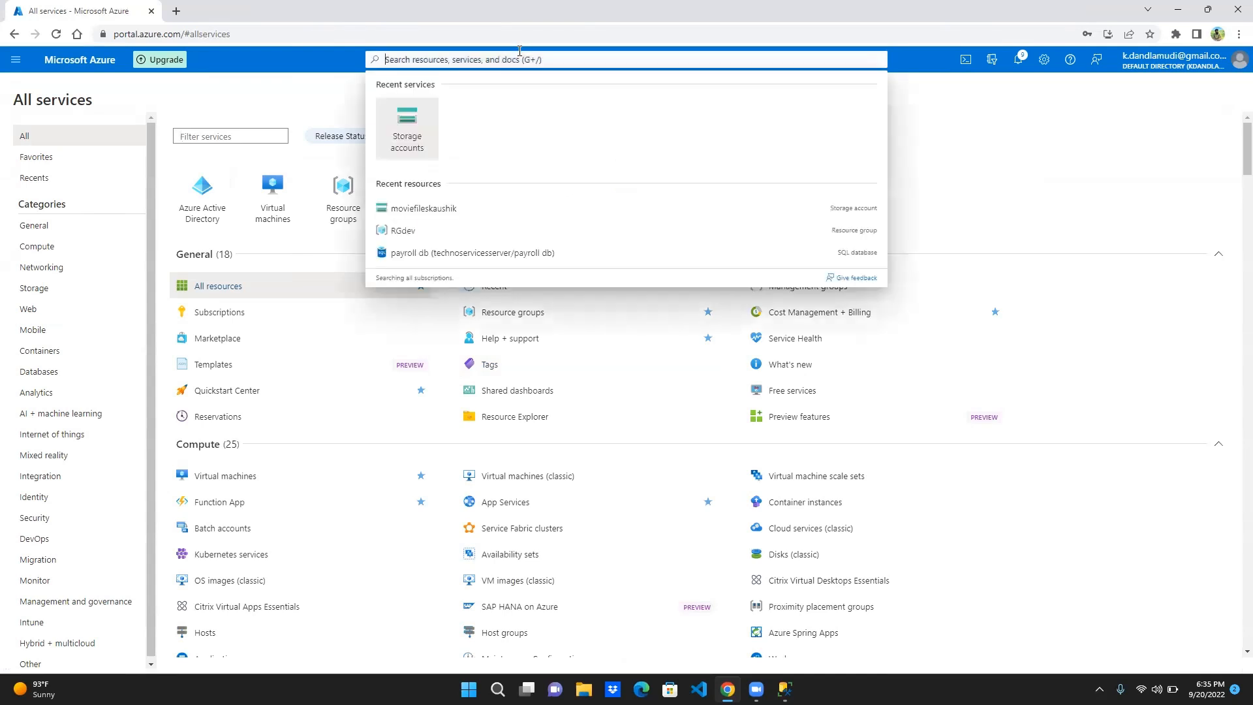
{"action": "type", "text": "data"}
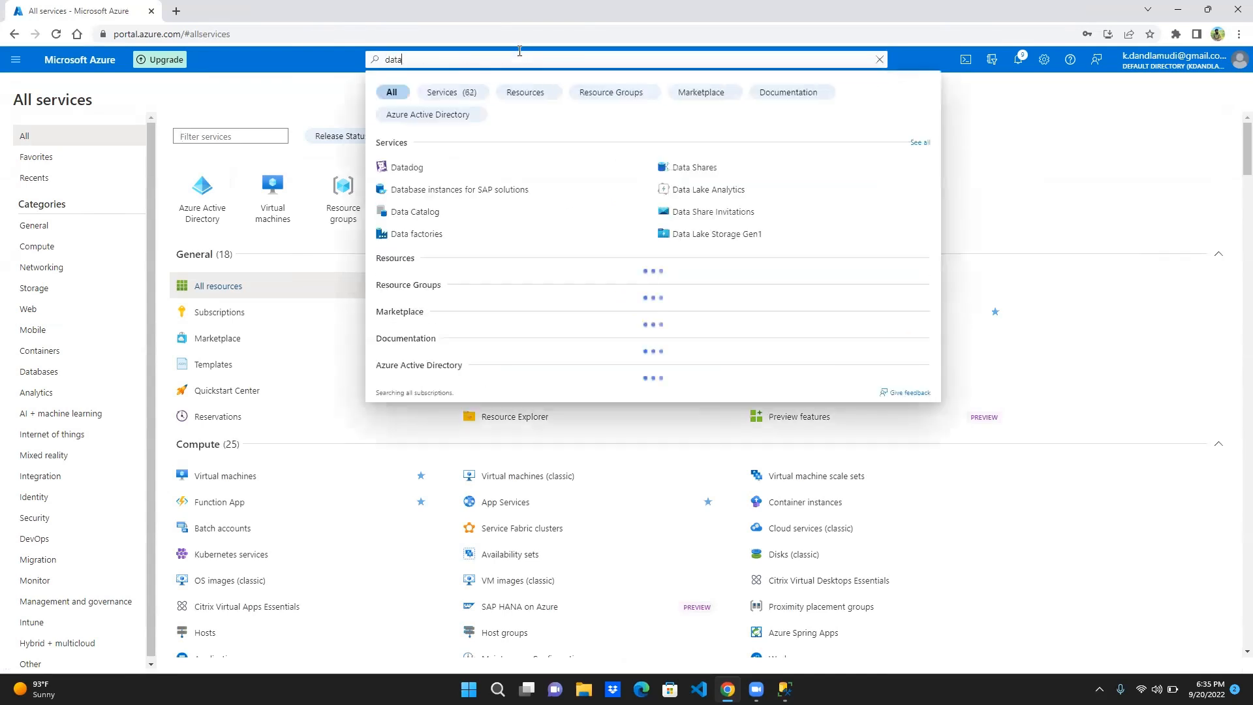
{"action": "type", "text": " da"}
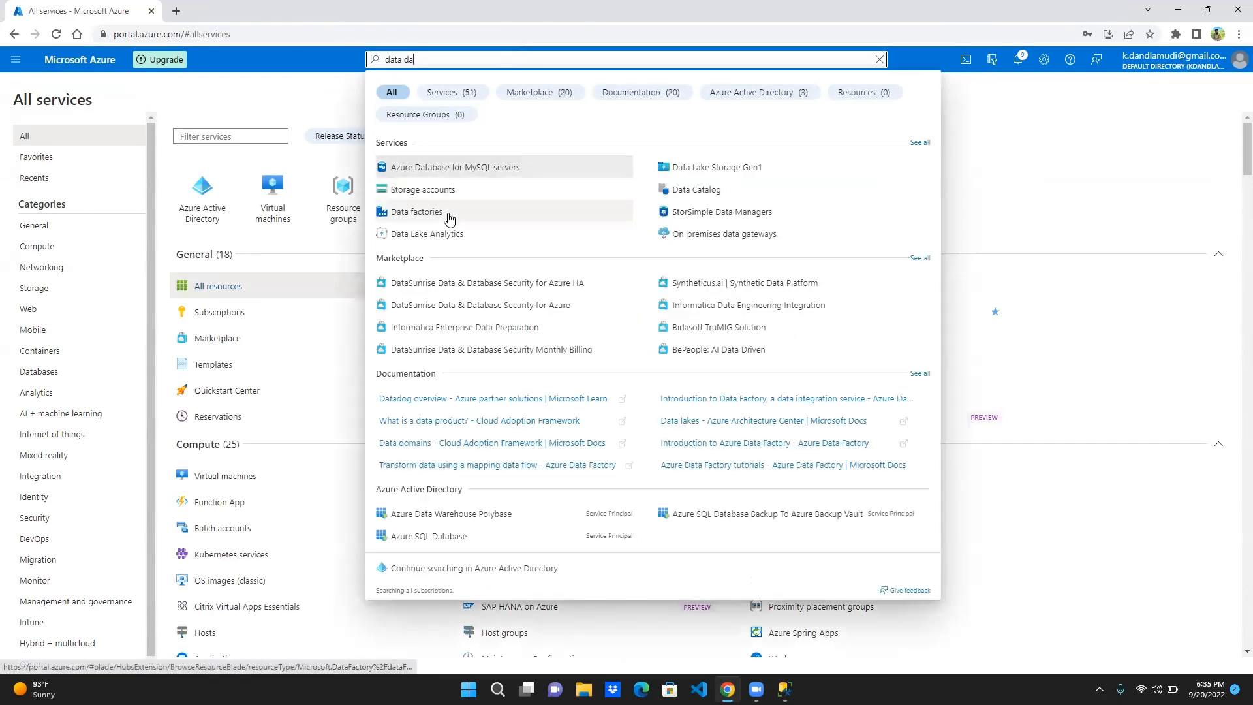
{"action": "left_click", "coordinate": [441, 215]}
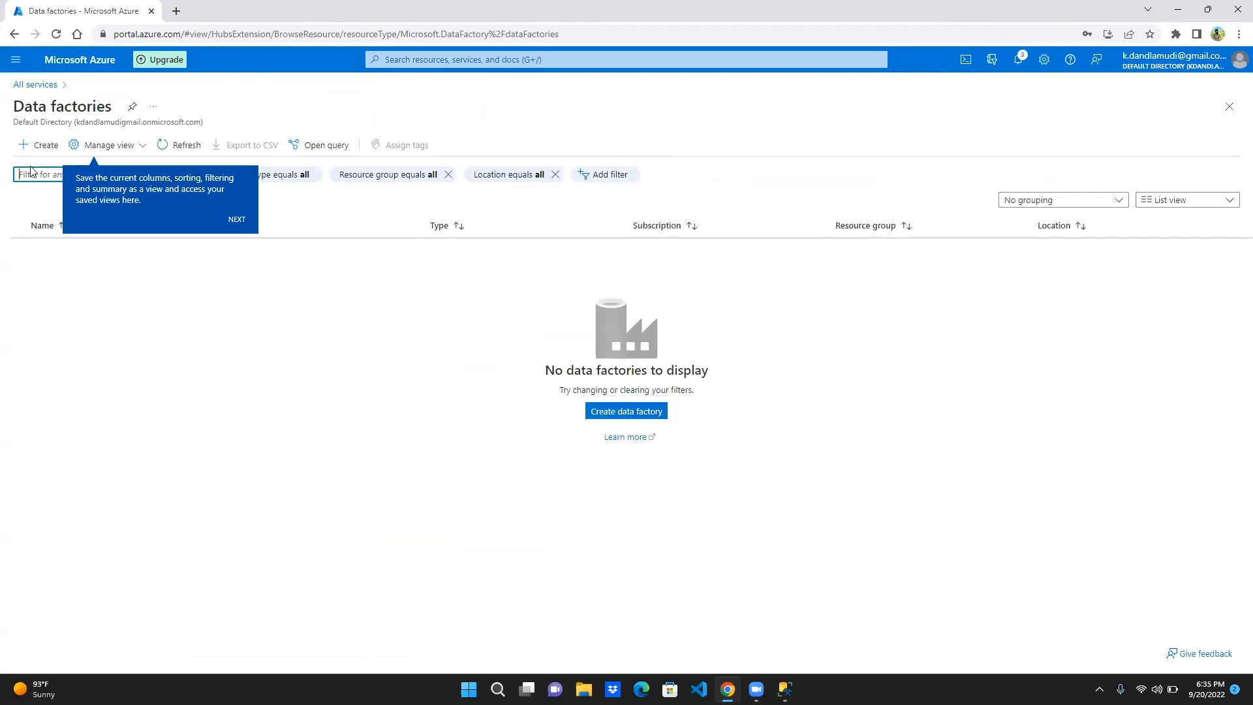
Start a new data factory in resource group RGdev and name it adftechnoservices
{"action": "left_click", "coordinate": [34, 147]}
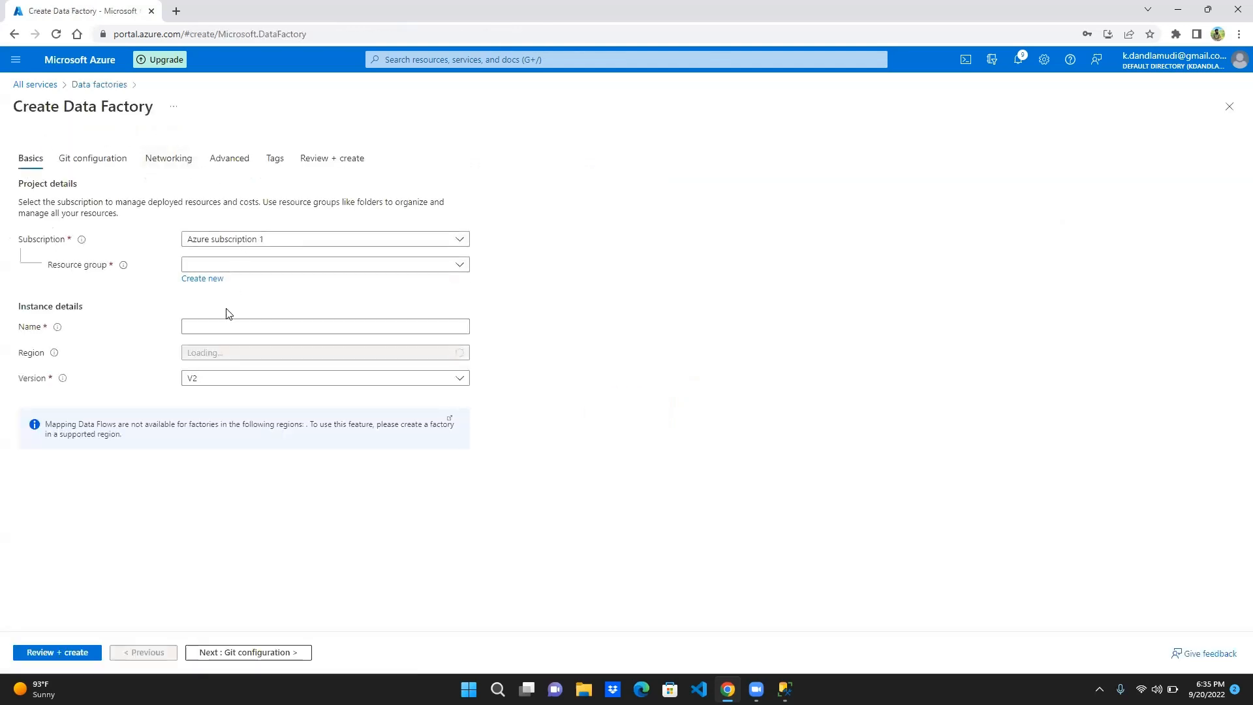
{"action": "left_click", "coordinate": [281, 267]}
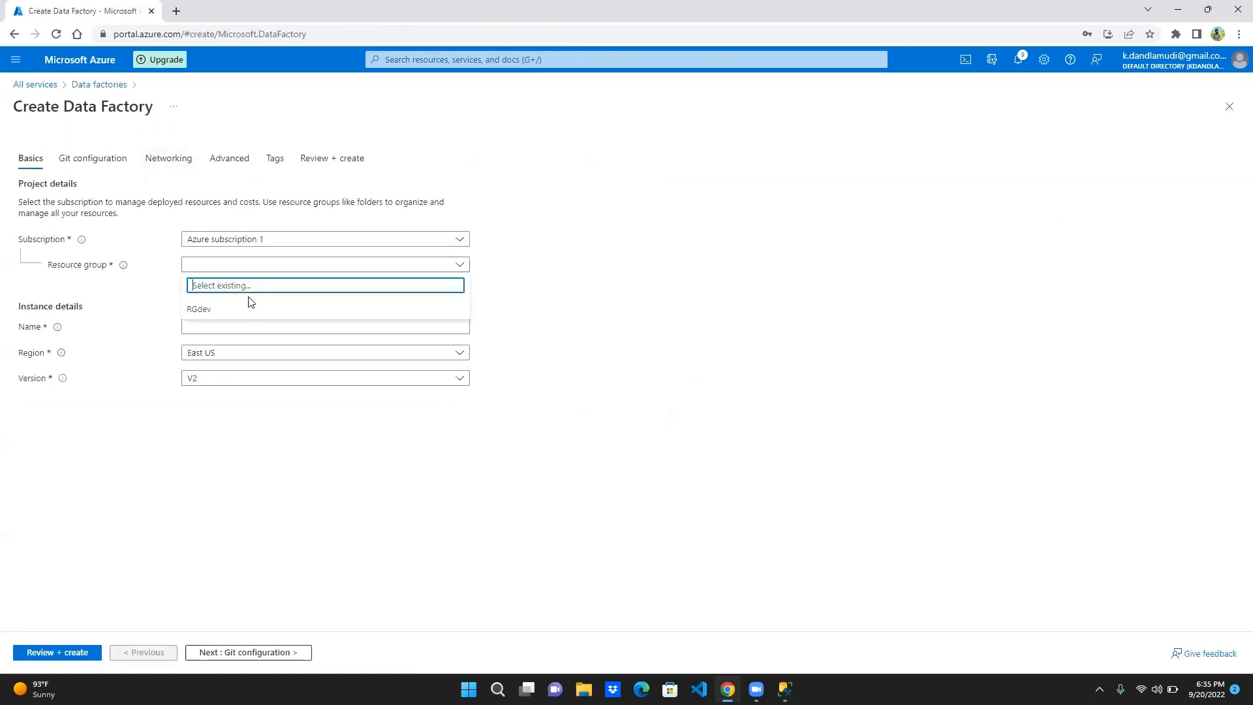
{"action": "left_click", "coordinate": [236, 307]}
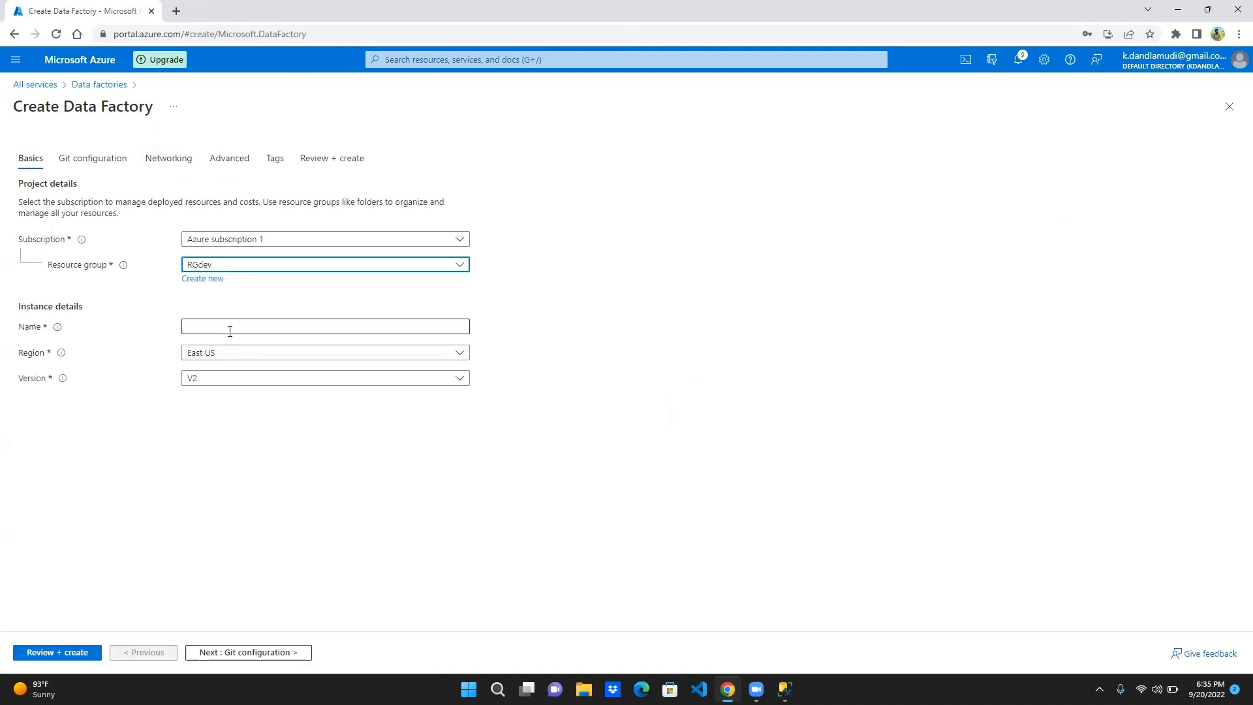
{"action": "left_click", "coordinate": [233, 328]}
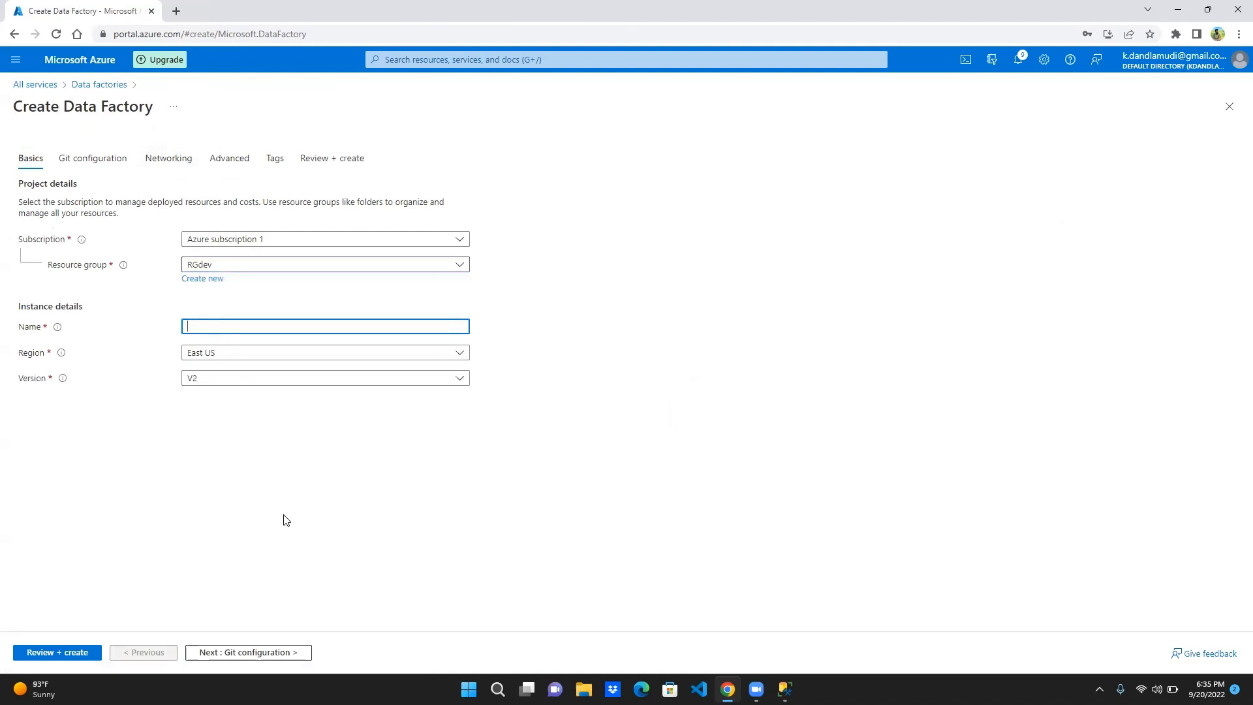
{"action": "type", "text": "adftechnoservices"}
Set the data factory's region to South Central US and keep version V2 after checking the available versions
{"action": "left_click", "coordinate": [290, 357]}
{"action": "left_click", "coordinate": [290, 356]}
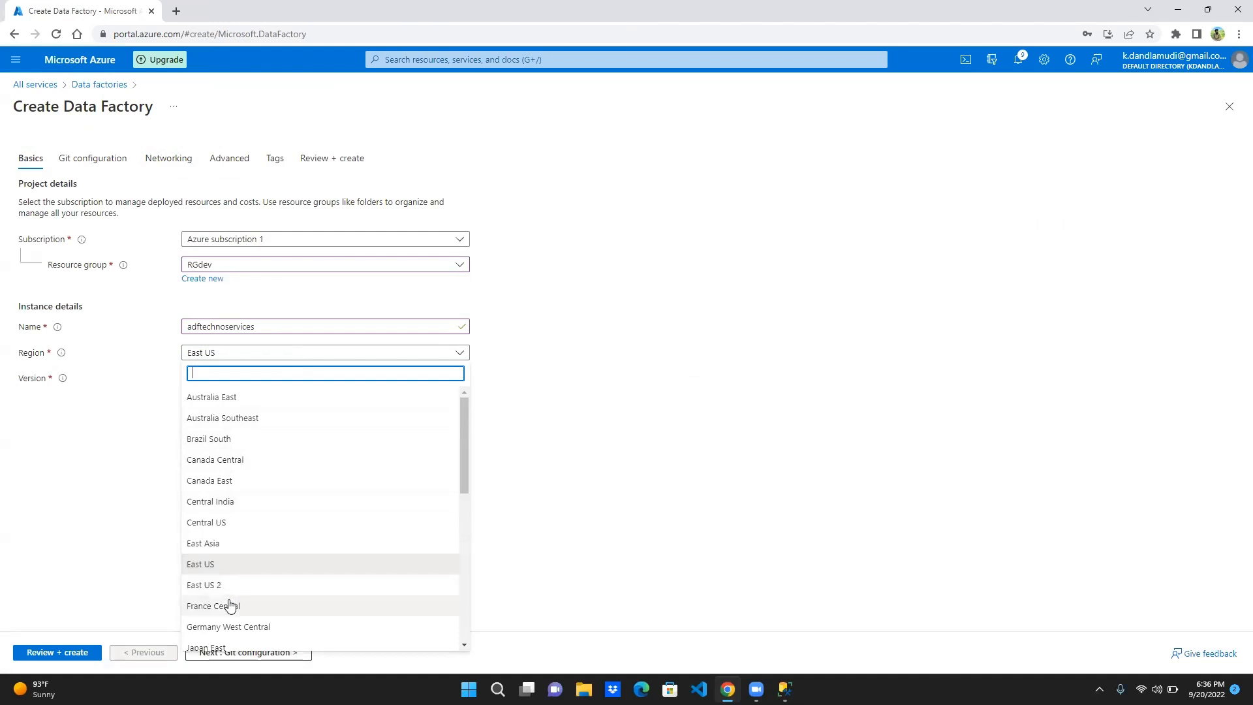
{"action": "scroll", "coordinate": [245, 572], "scroll_direction": "down", "scroll_amount": 3}
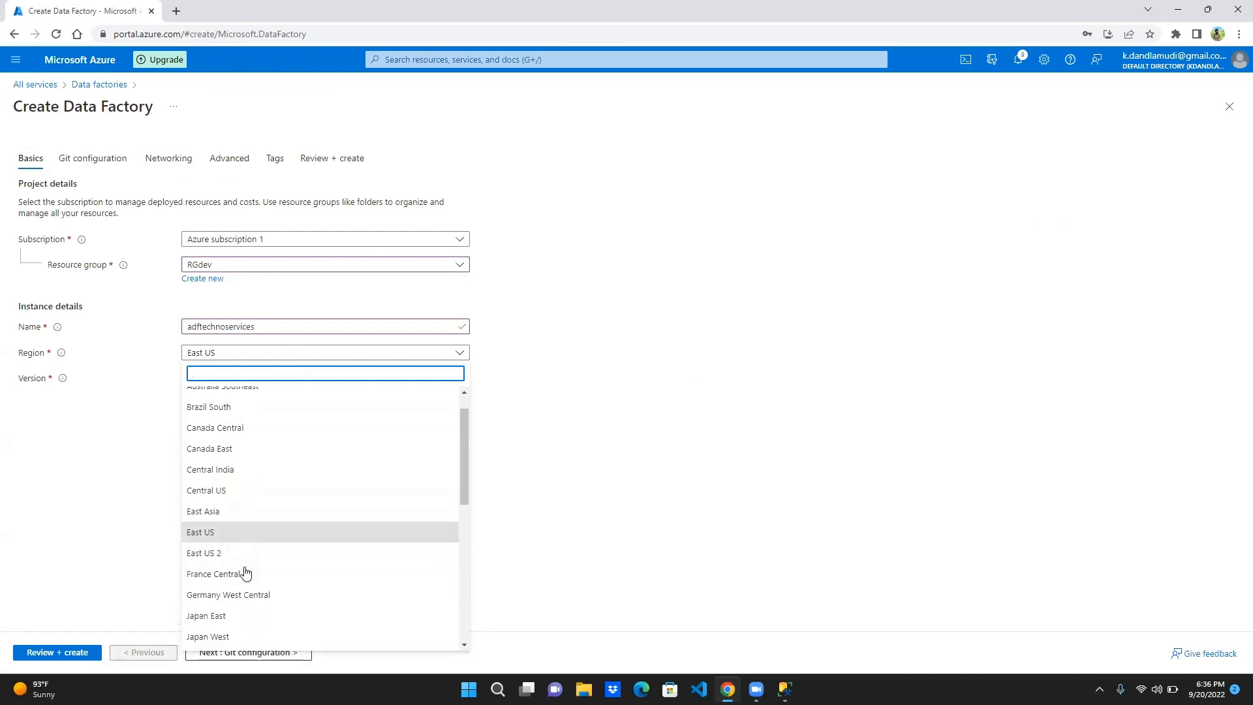
{"action": "scroll", "coordinate": [245, 572], "scroll_direction": "down", "scroll_amount": 3}
{"action": "scroll", "coordinate": [245, 573], "scroll_direction": "up", "scroll_amount": 6}
{"action": "type", "text": "south"}
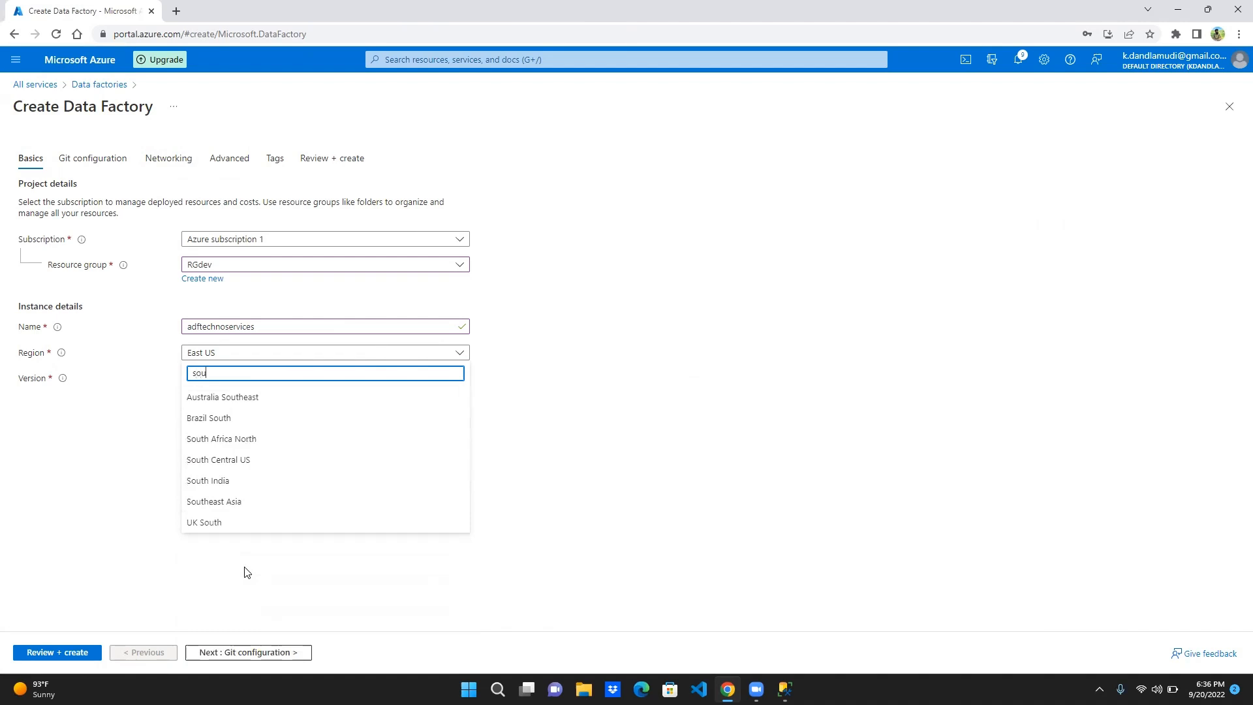
{"action": "left_click", "coordinate": [254, 461]}
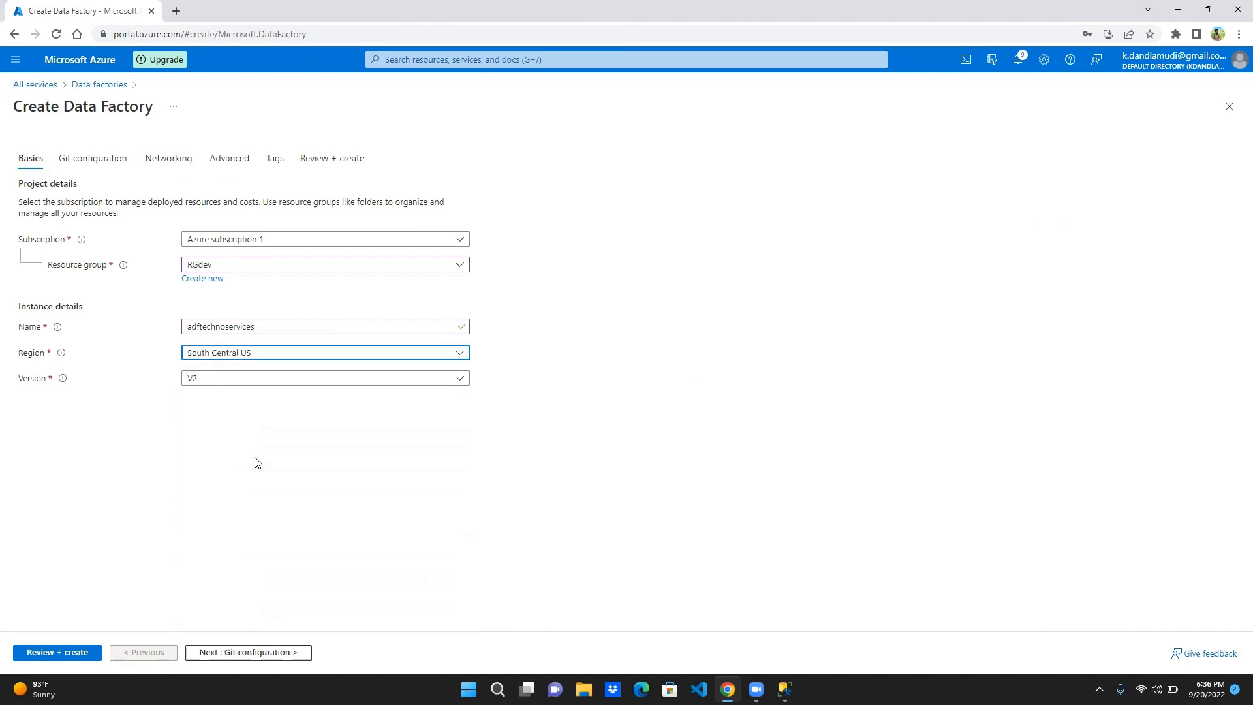
{"action": "left_click", "coordinate": [248, 381]}
{"action": "left_click", "coordinate": [249, 384]}
{"action": "left_click", "coordinate": [248, 384]}
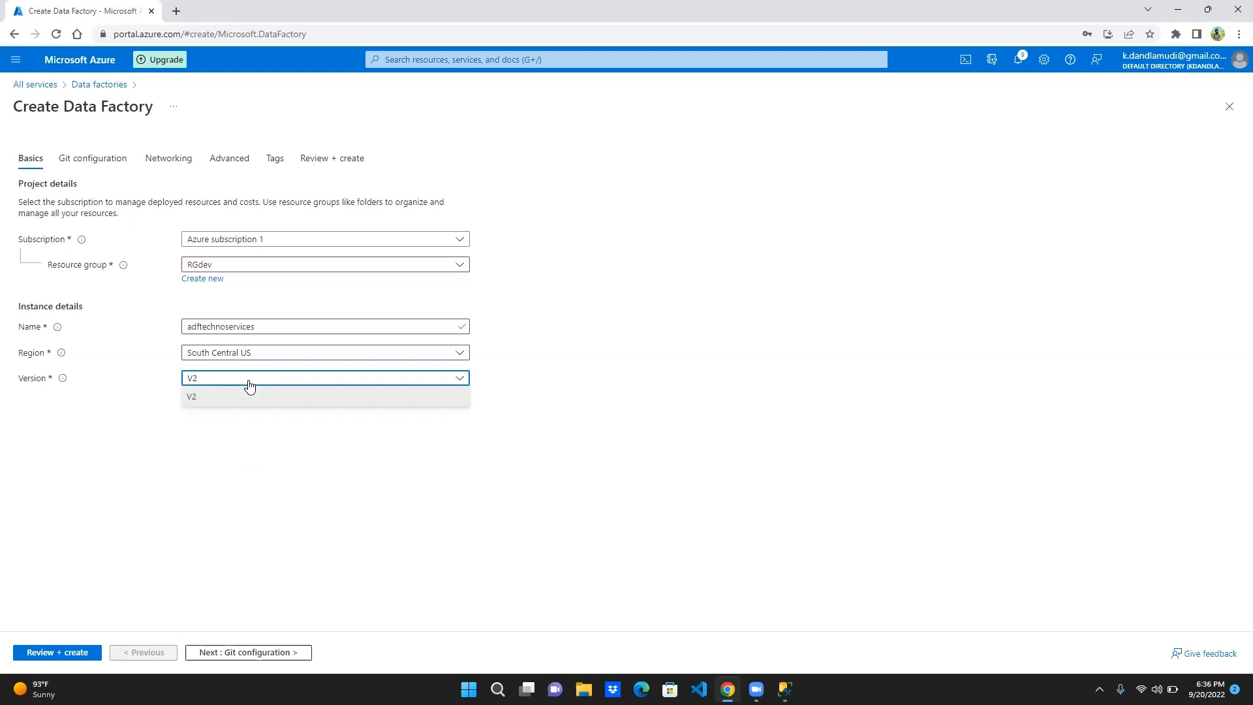
{"action": "left_click", "coordinate": [210, 425]}
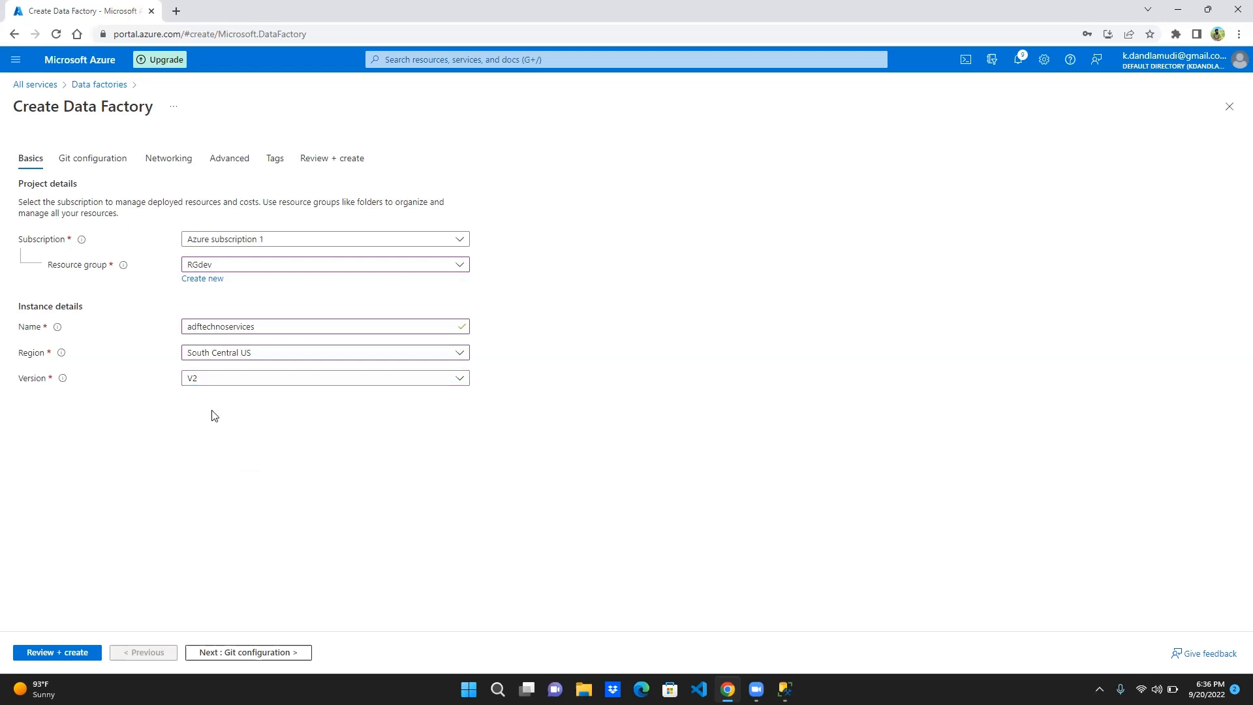
{"action": "left_click", "coordinate": [286, 436]}
Compare the GitHub and Azure DevOps repository options in the Git configuration and choose to configure Git later
{"action": "left_click", "coordinate": [229, 652]}
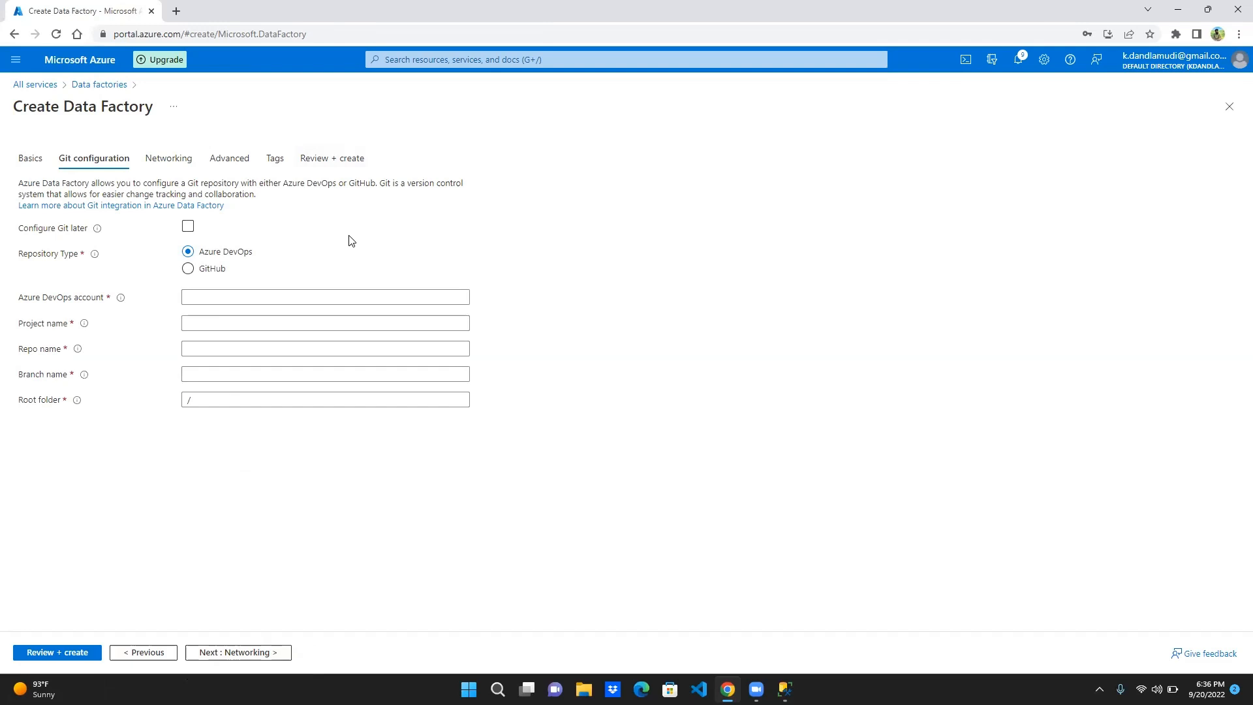
{"action": "left_click", "coordinate": [187, 269]}
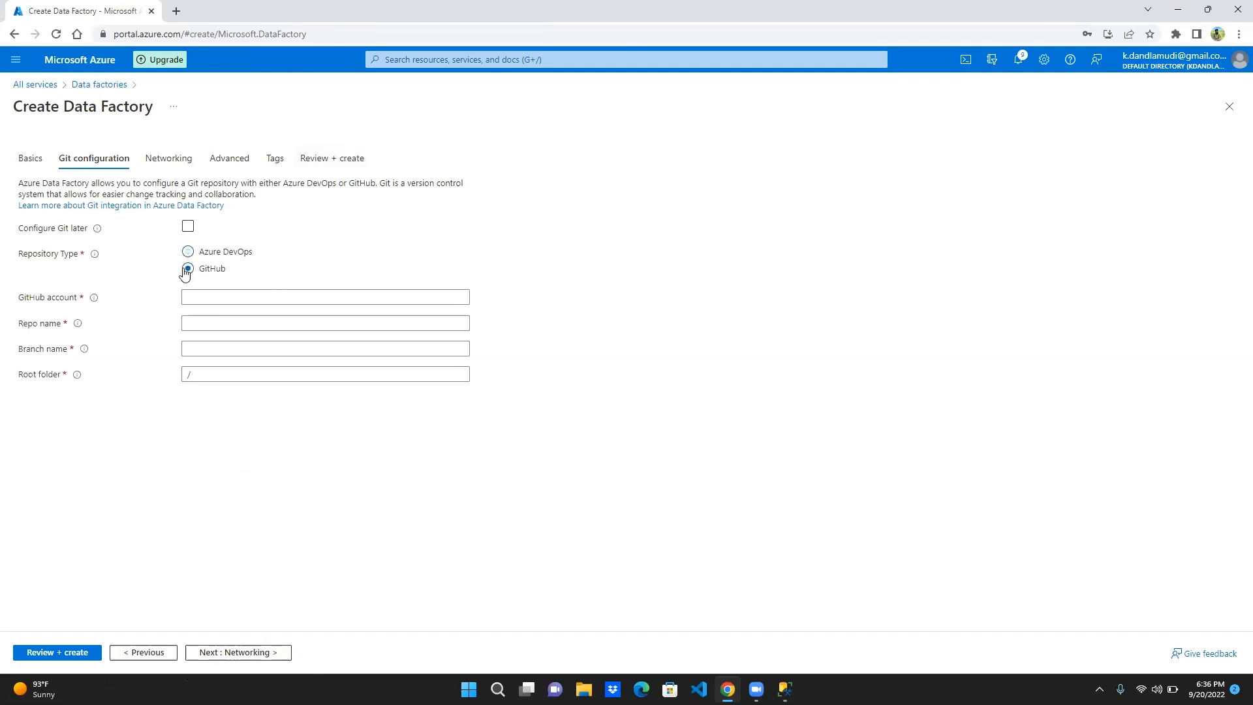
{"action": "left_click", "coordinate": [188, 252]}
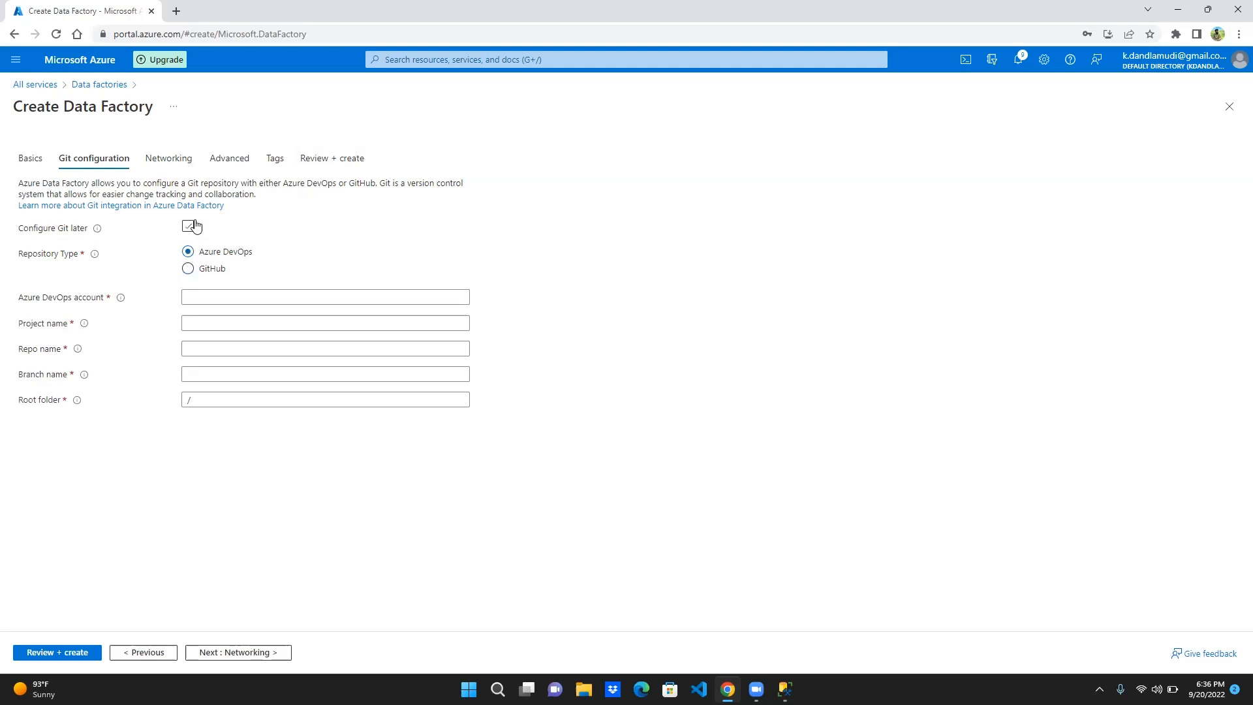
{"action": "left_click", "coordinate": [191, 229]}
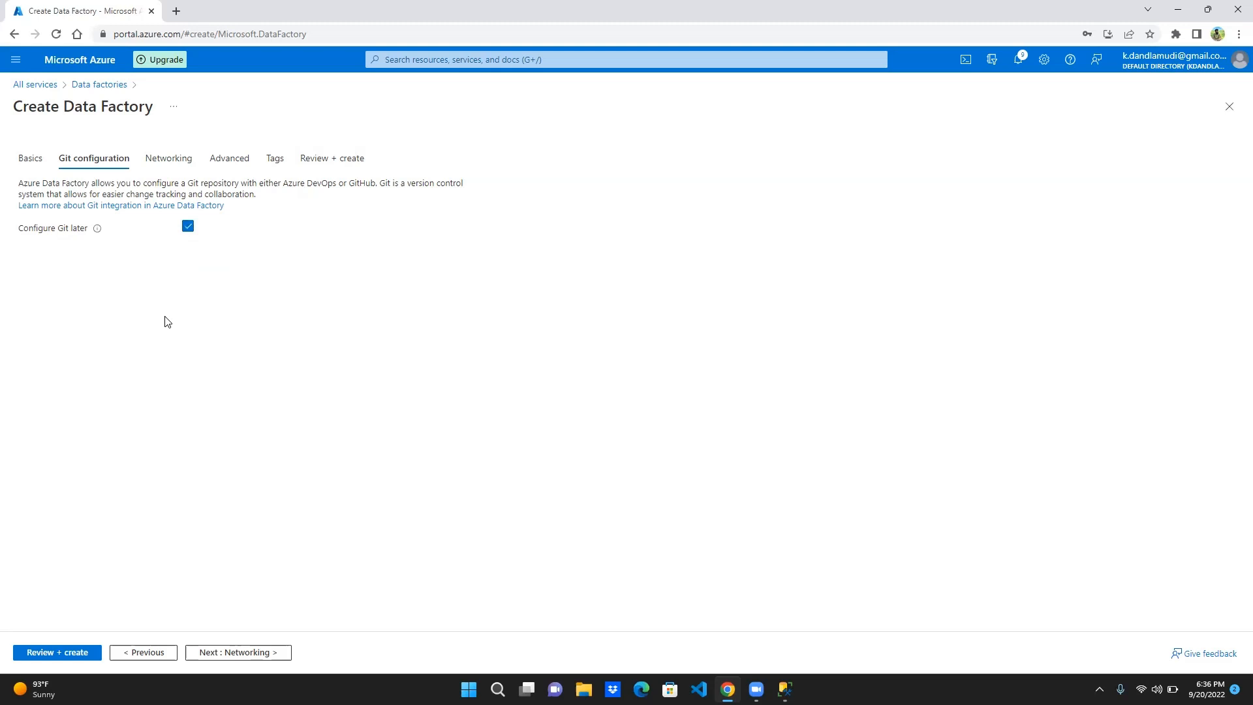
Validate the data factory settings, check the review summary and create the data factory
{"action": "left_click", "coordinate": [37, 650]}
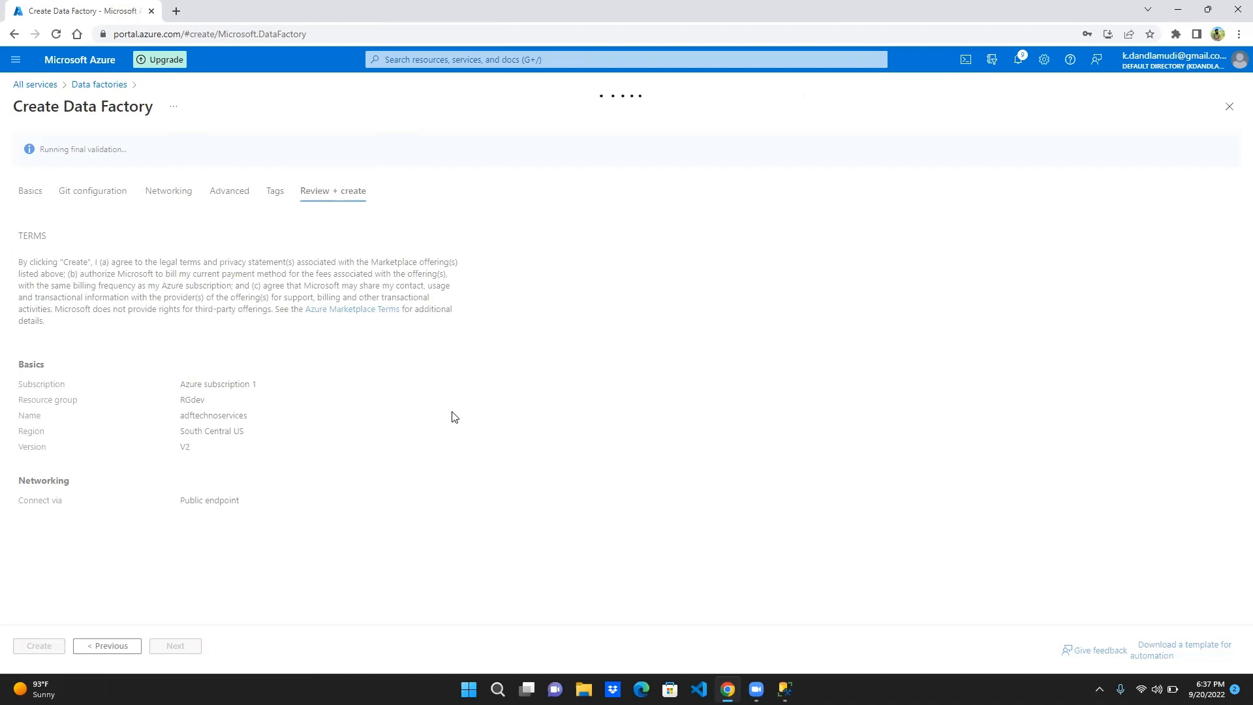
{"action": "left_click_drag", "start_coordinate": [455, 418], "coordinate": [542, 241]}
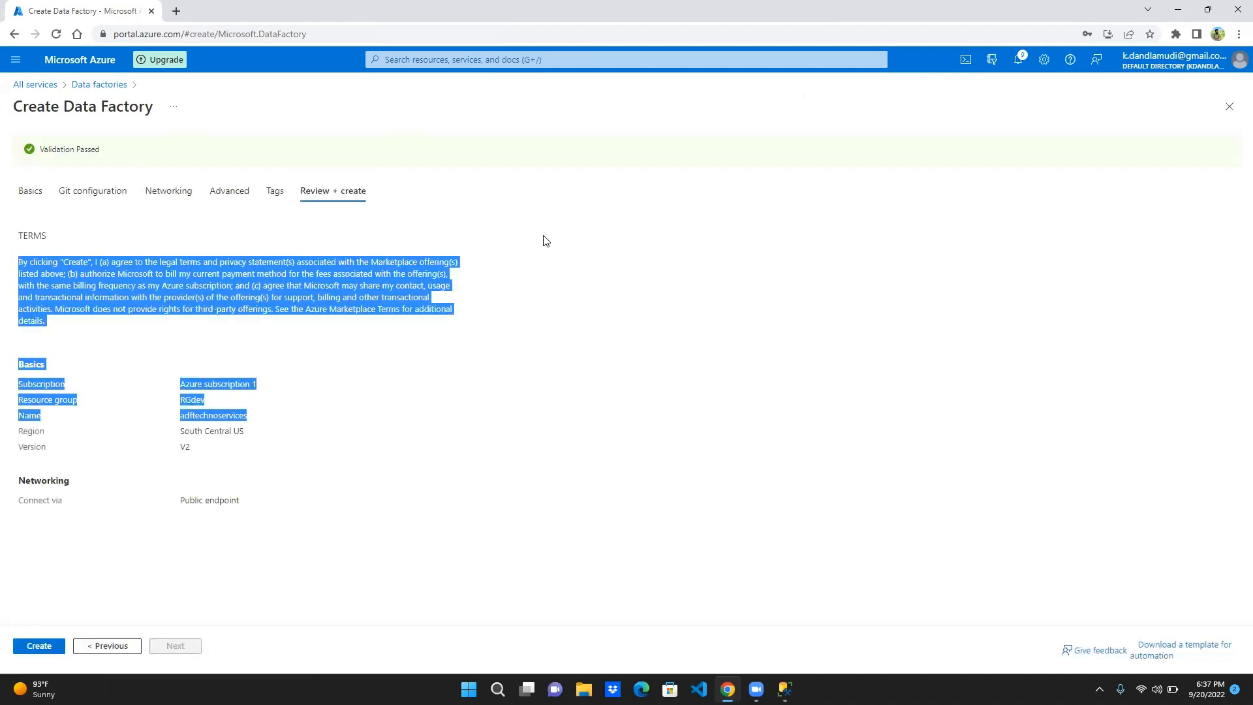
{"action": "left_click", "coordinate": [539, 292]}
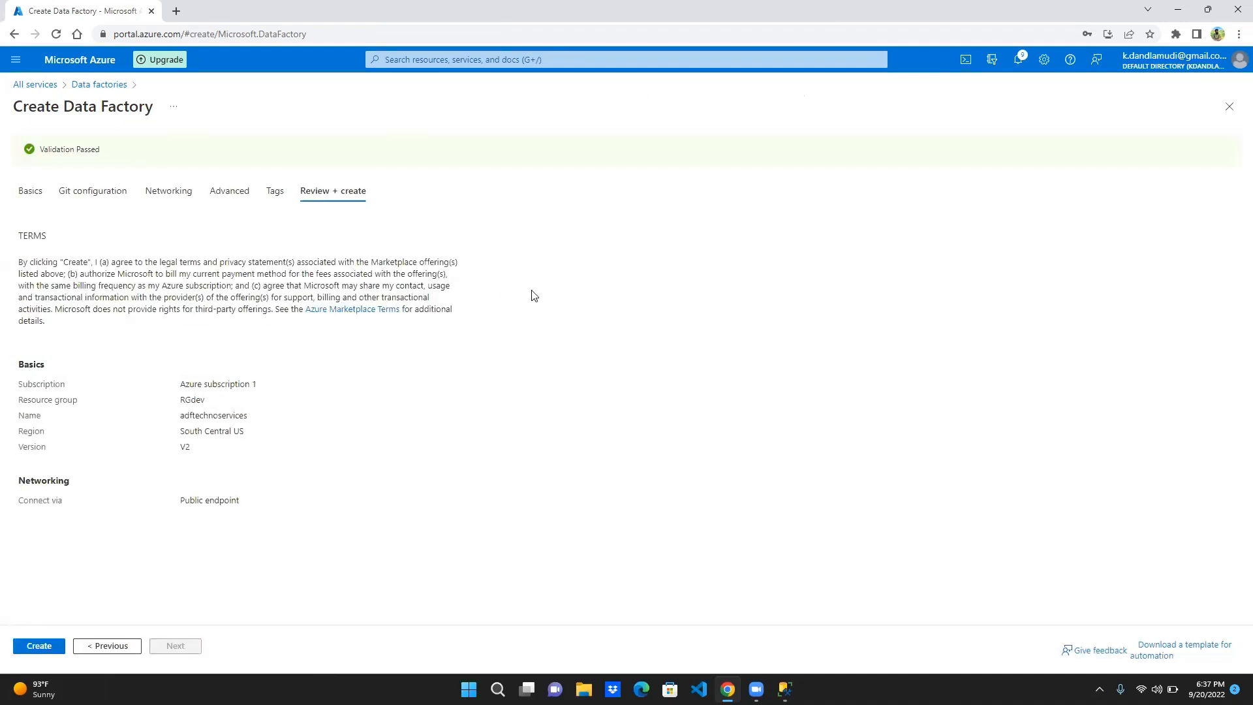
{"action": "left_click", "coordinate": [25, 649]}
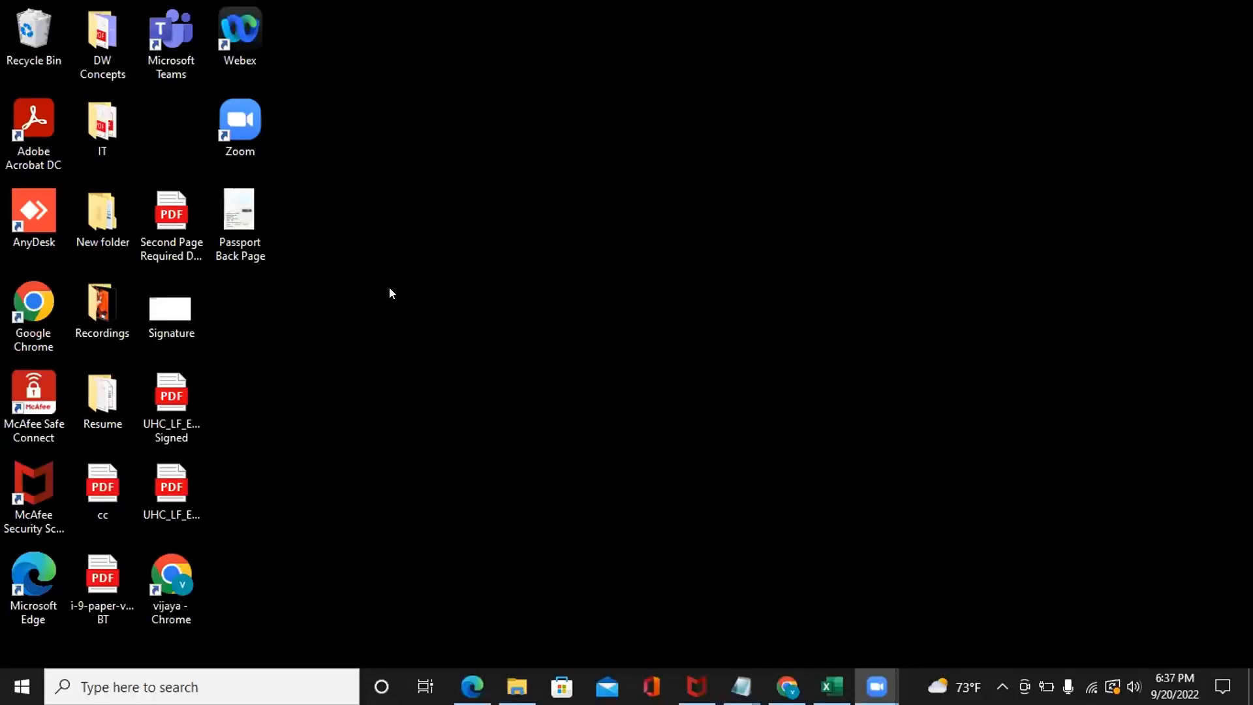
Switch to File Explorer and open the Azure Data Factory presentation from the Day1 folder in PowerPoint
{"action": "left_click", "coordinate": [517, 686]}
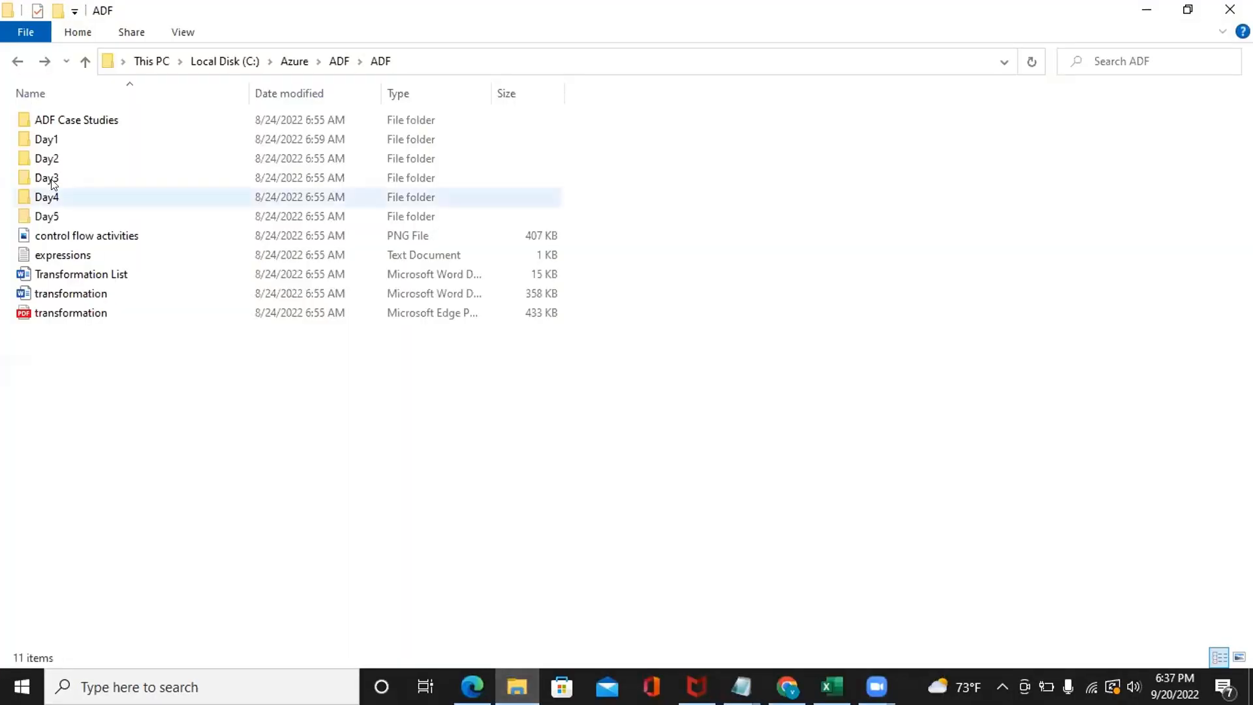
{"action": "double_click", "coordinate": [54, 143]}
{"action": "left_click", "coordinate": [152, 126]}
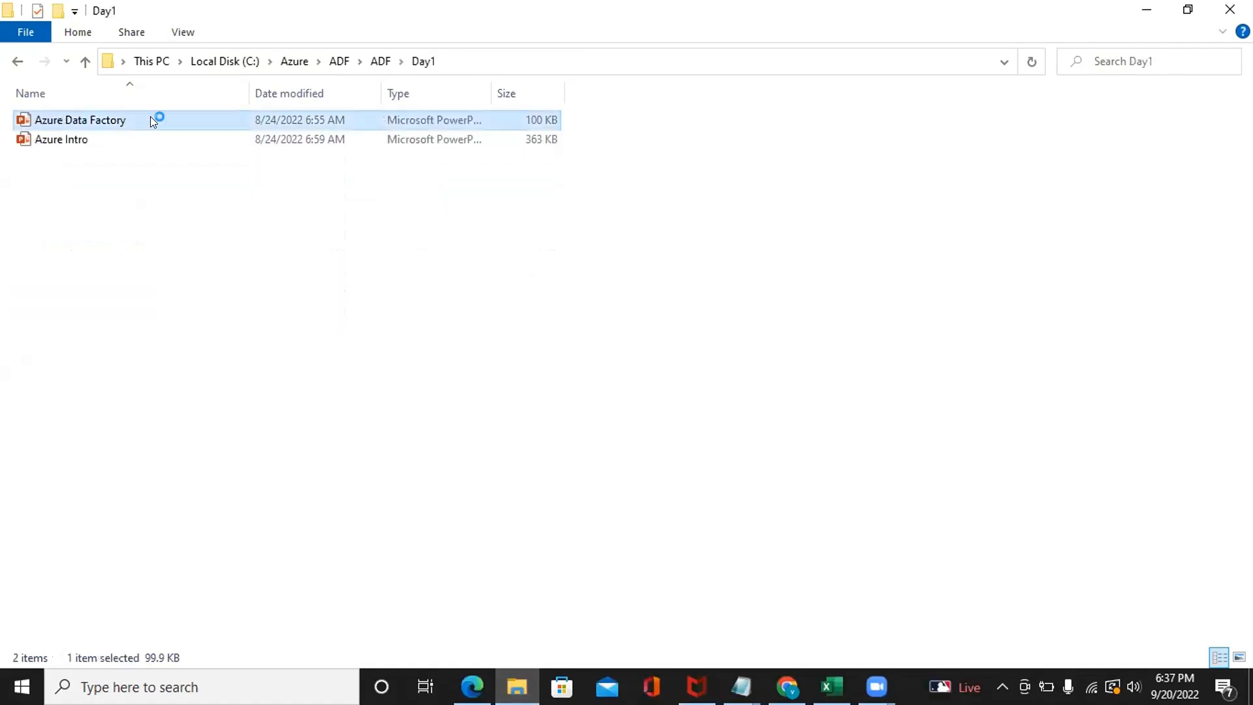
{"action": "double_click", "coordinate": [152, 126]}
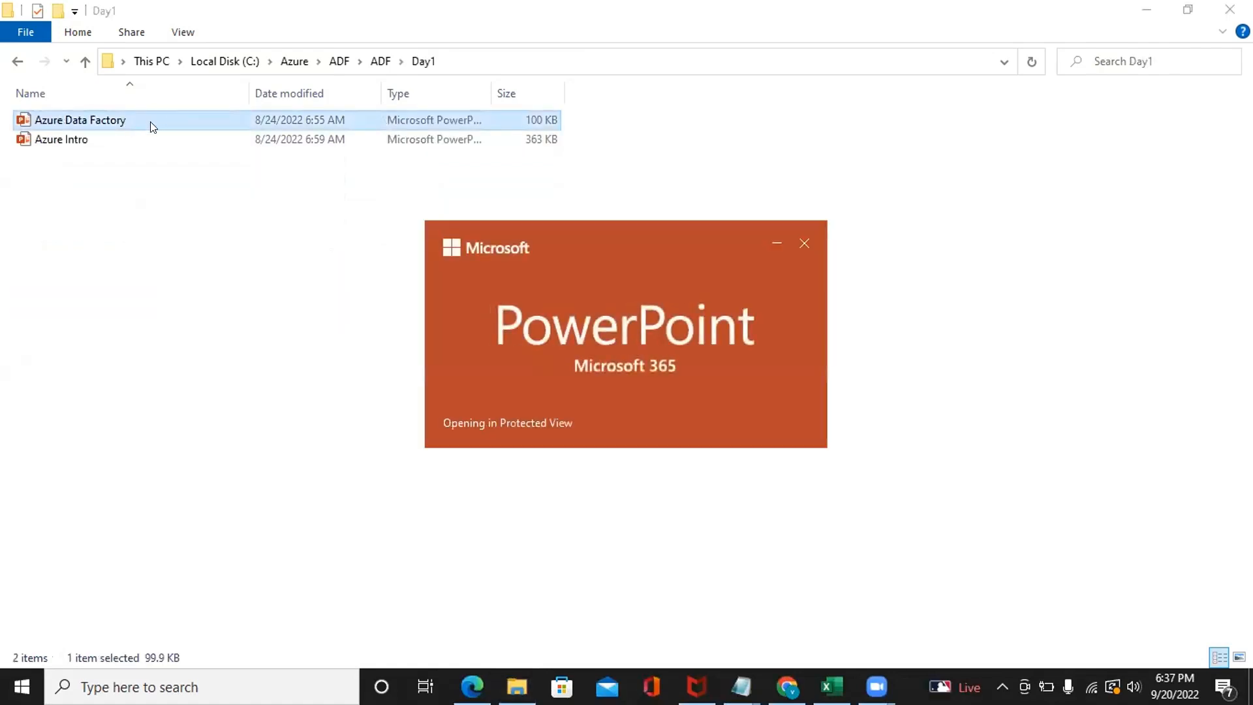